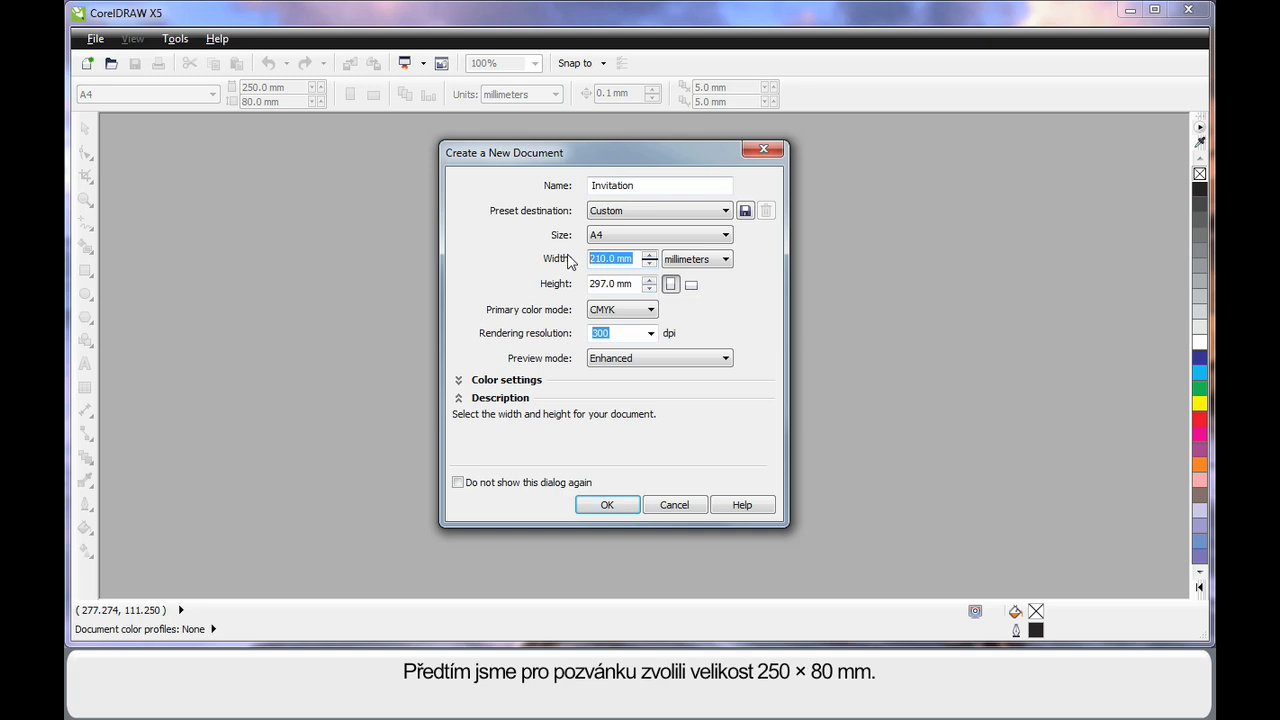
# Step: Create the new Invitation document with a page width of 250 mm and a height of 80 mm
pyautogui.write('250')
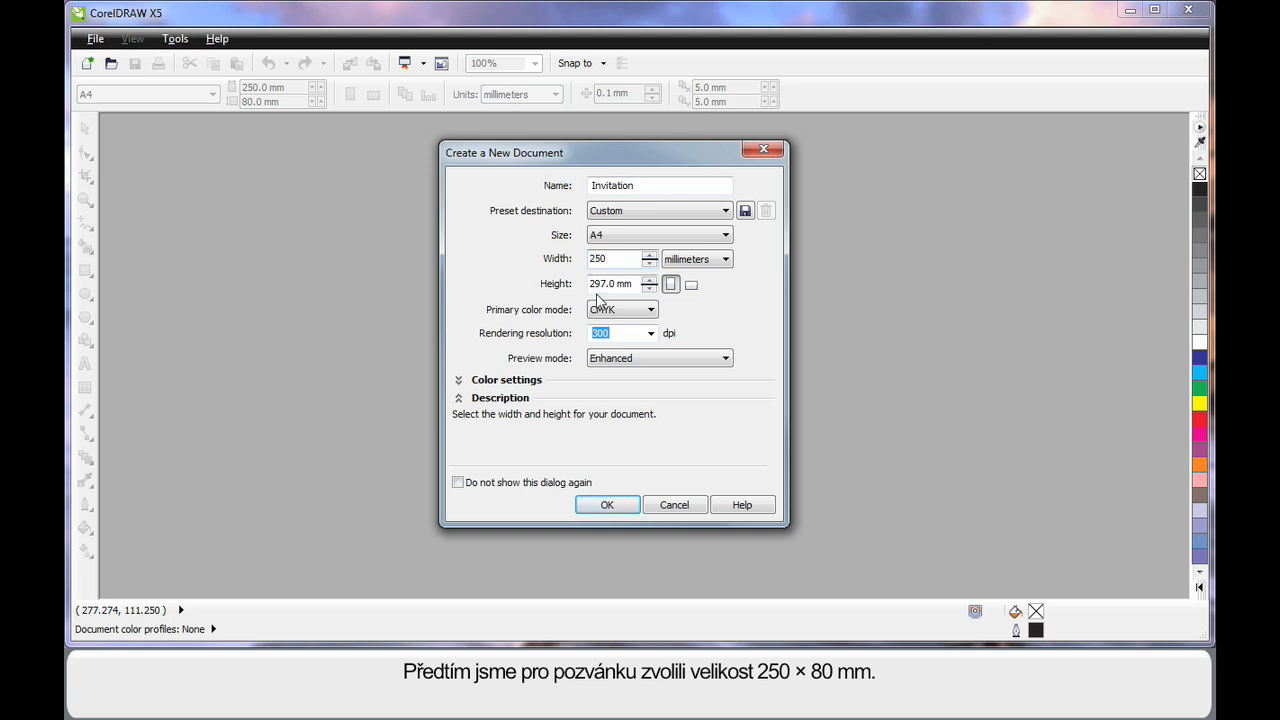
pyautogui.click(628, 286)
pyautogui.write('80')
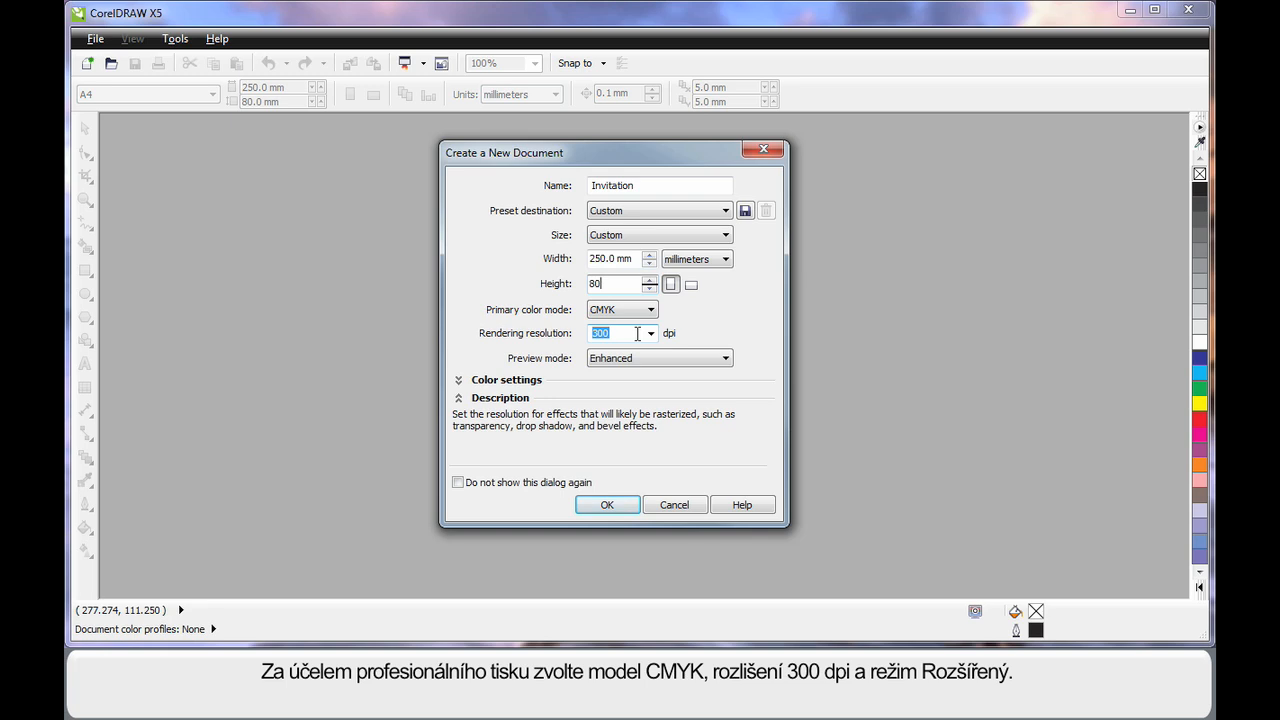
pyautogui.click(607, 505)
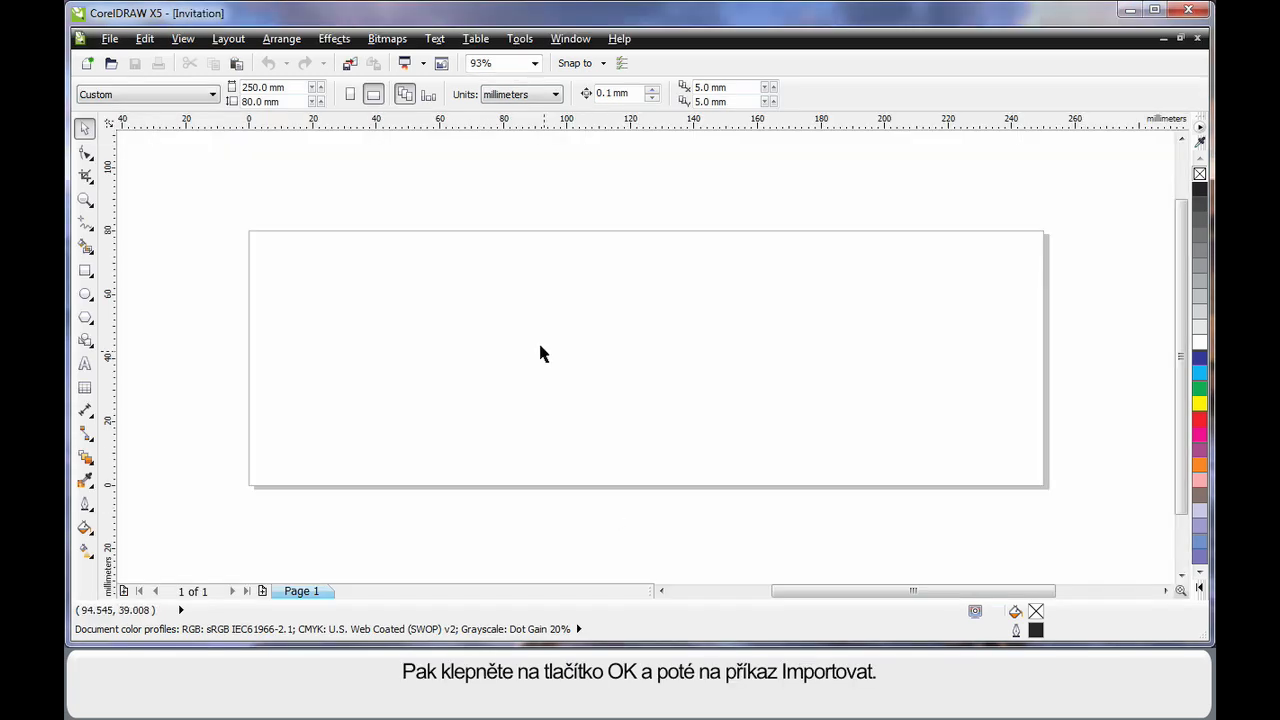
# Step: Import Invitation.cpt at its original size and centre it on the page
pyautogui.click(349, 64)
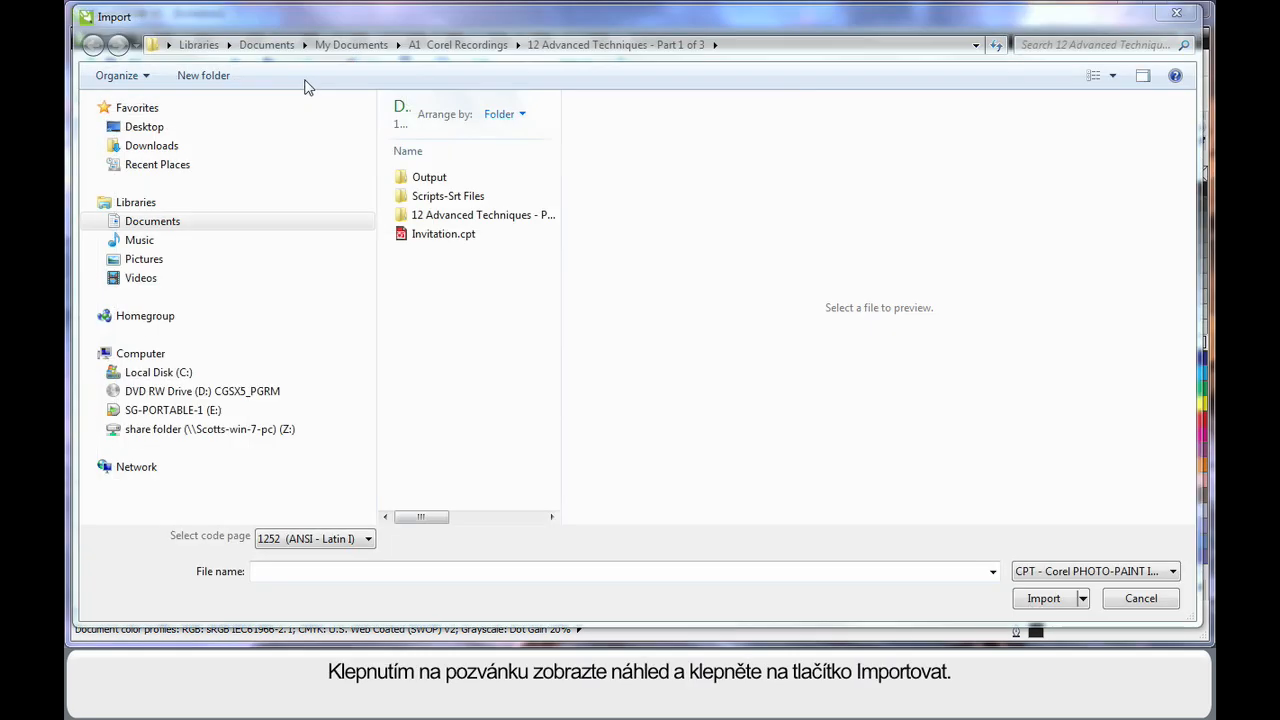
pyautogui.click(449, 240)
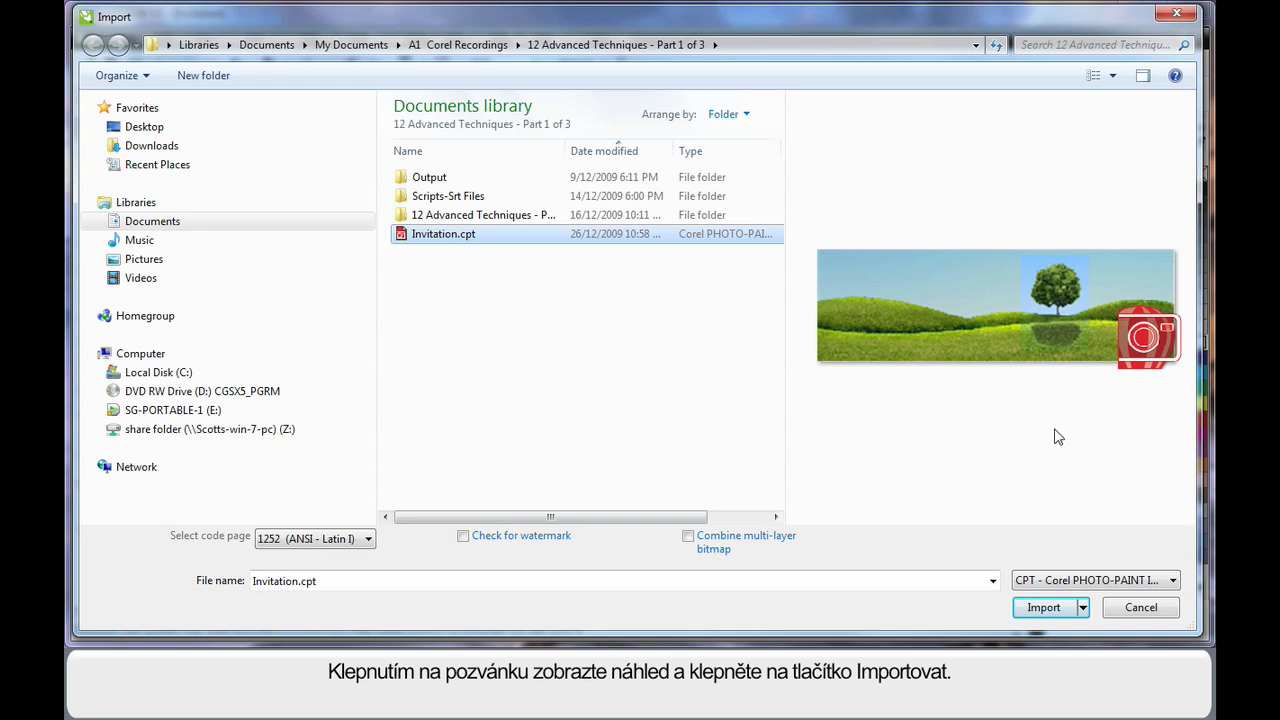
pyautogui.click(1045, 608)
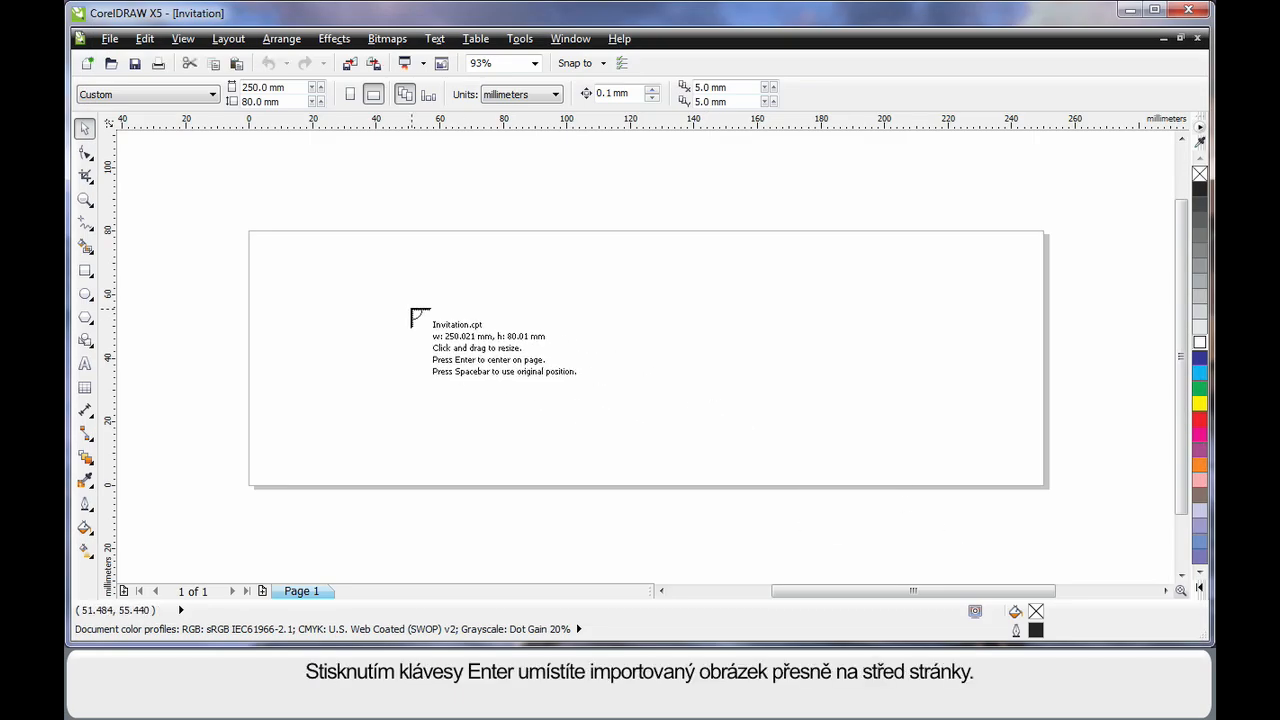
pyautogui.press('Return')
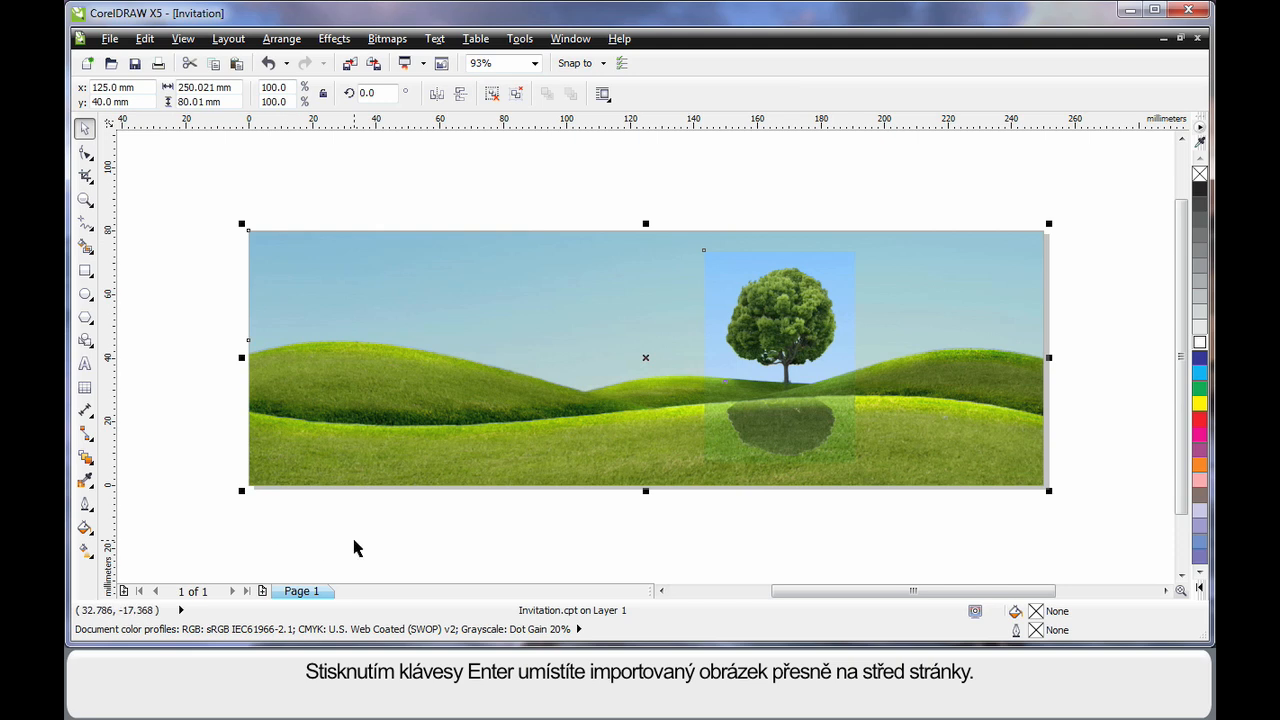
pyautogui.click(353, 548)
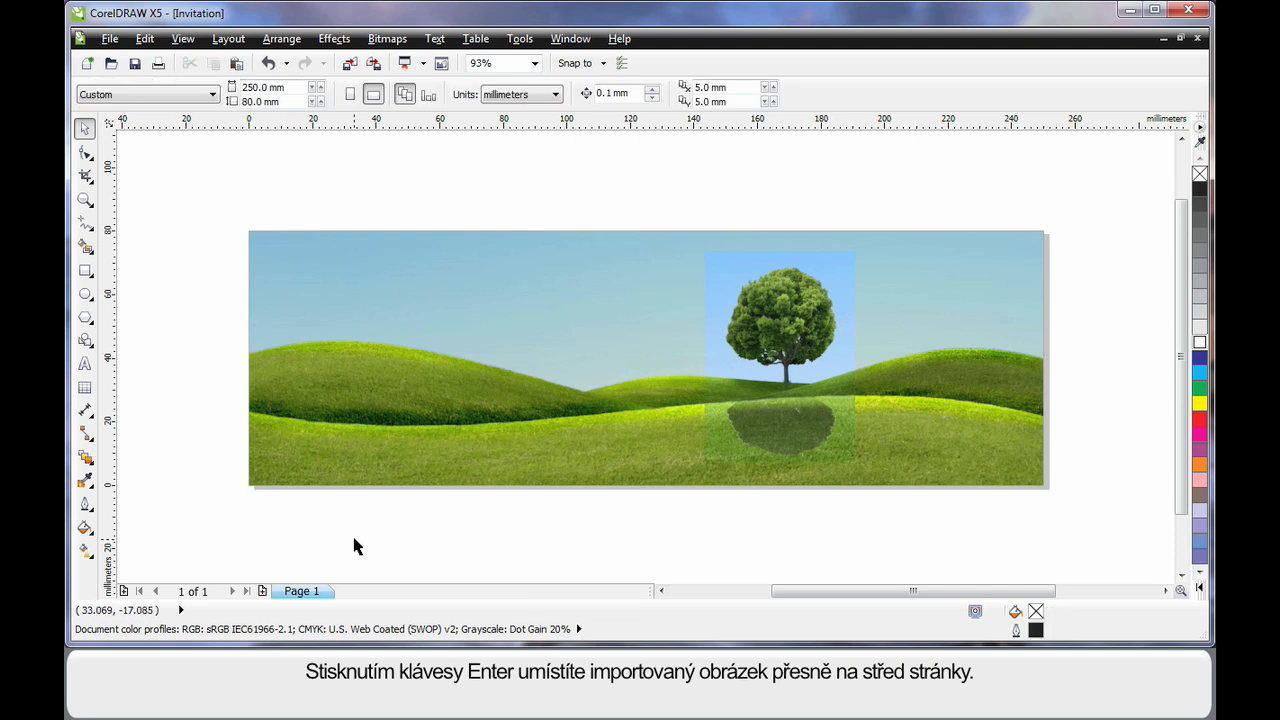
# Step: Draw a rectangle about 47 × 66 mm around the tree image and give it a white 3.0 pt outline
pyautogui.click(85, 272)
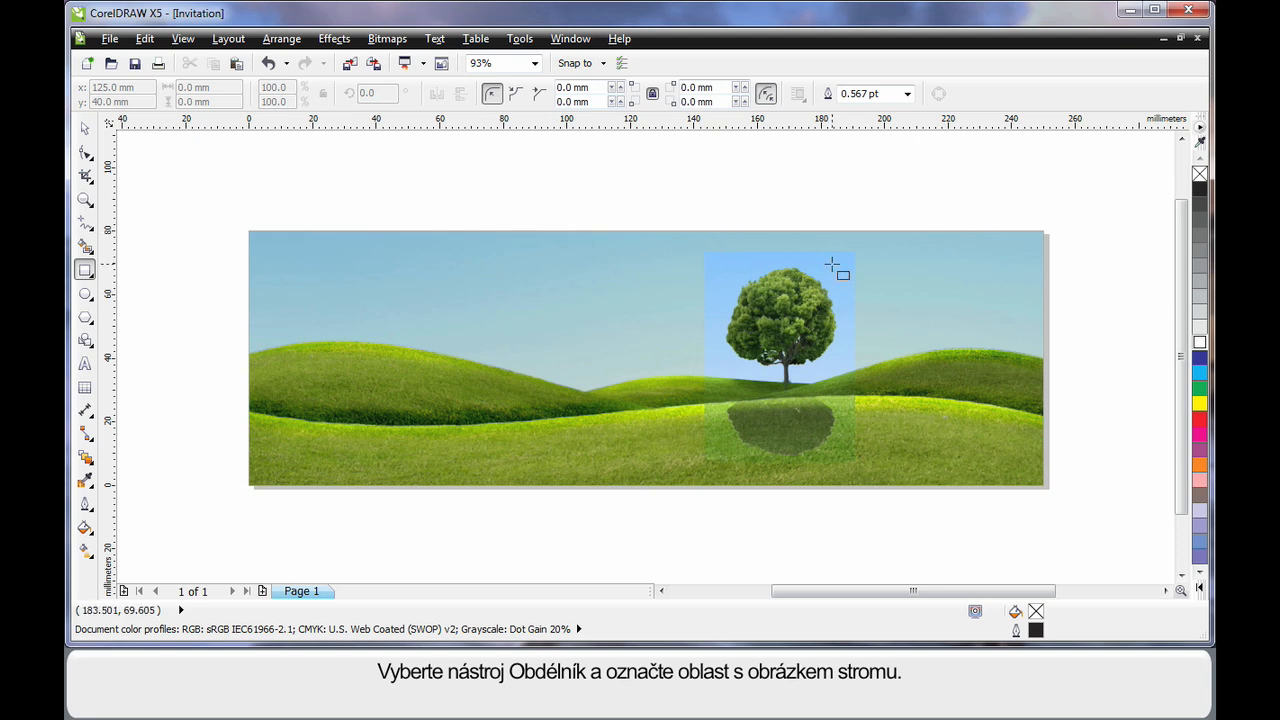
pyautogui.moveTo(704, 251); pyautogui.dragTo(857, 463)
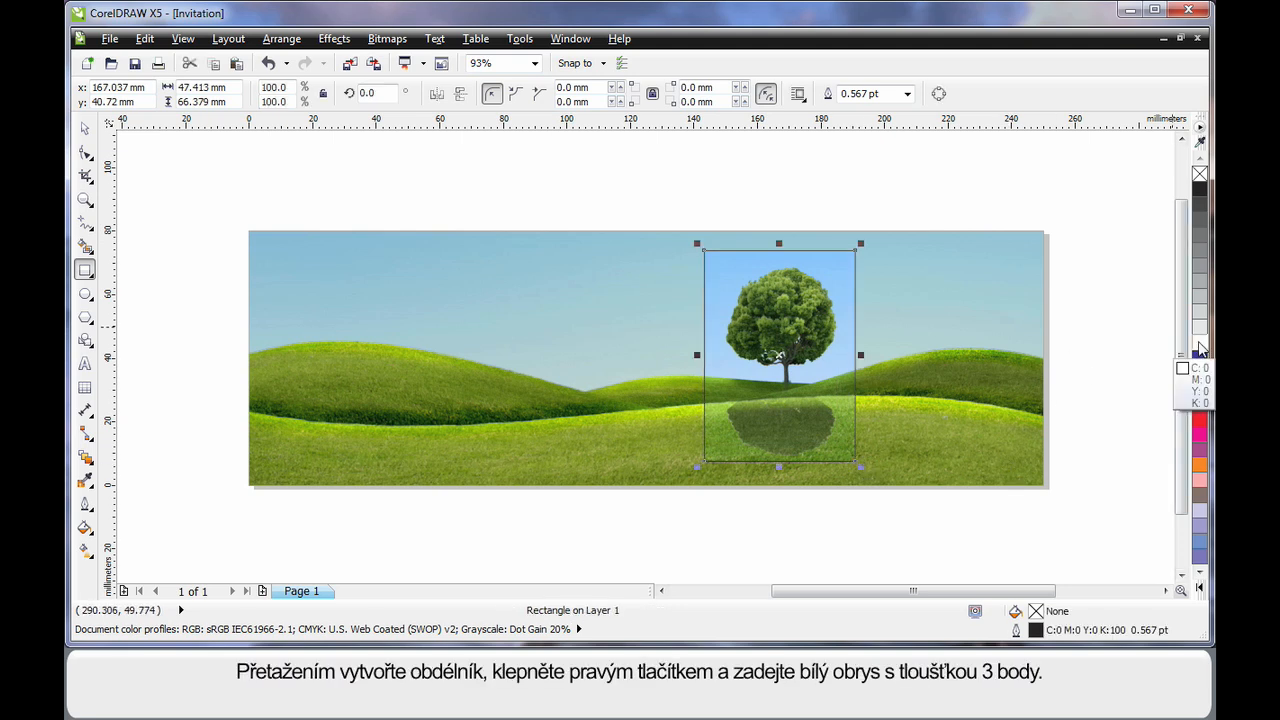
pyautogui.rightClick(1199, 343)
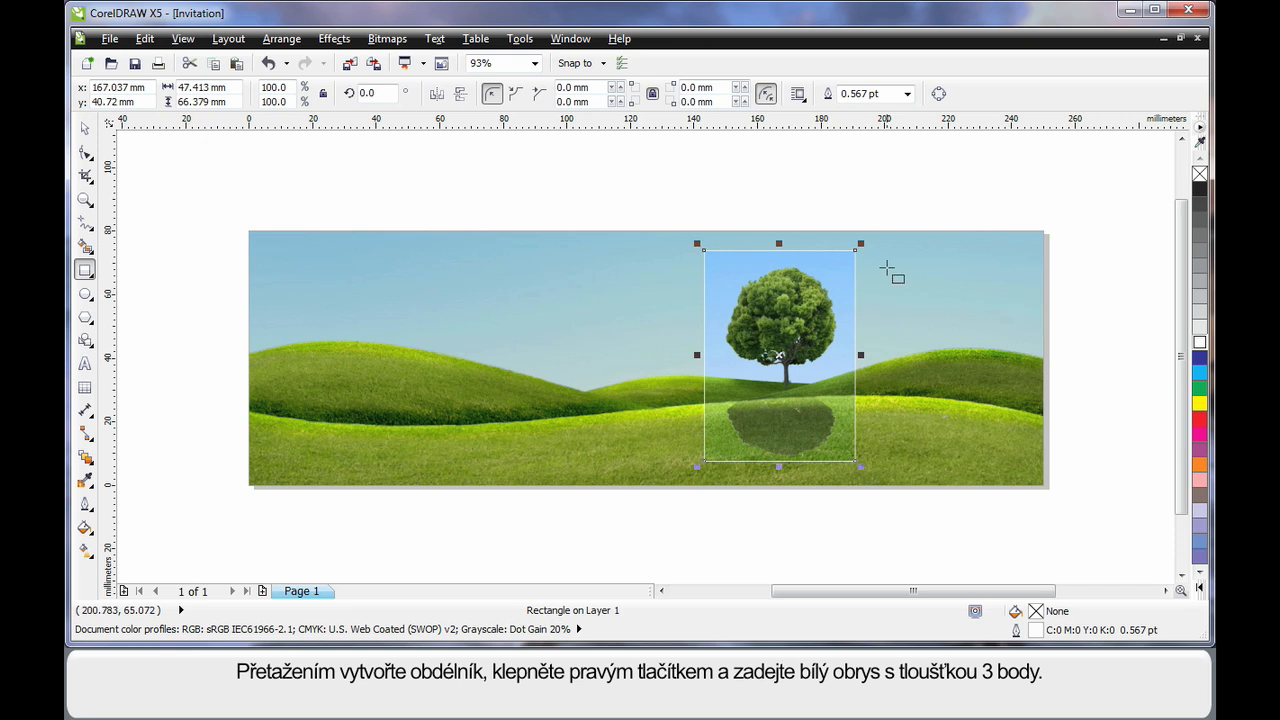
pyautogui.click(907, 93)
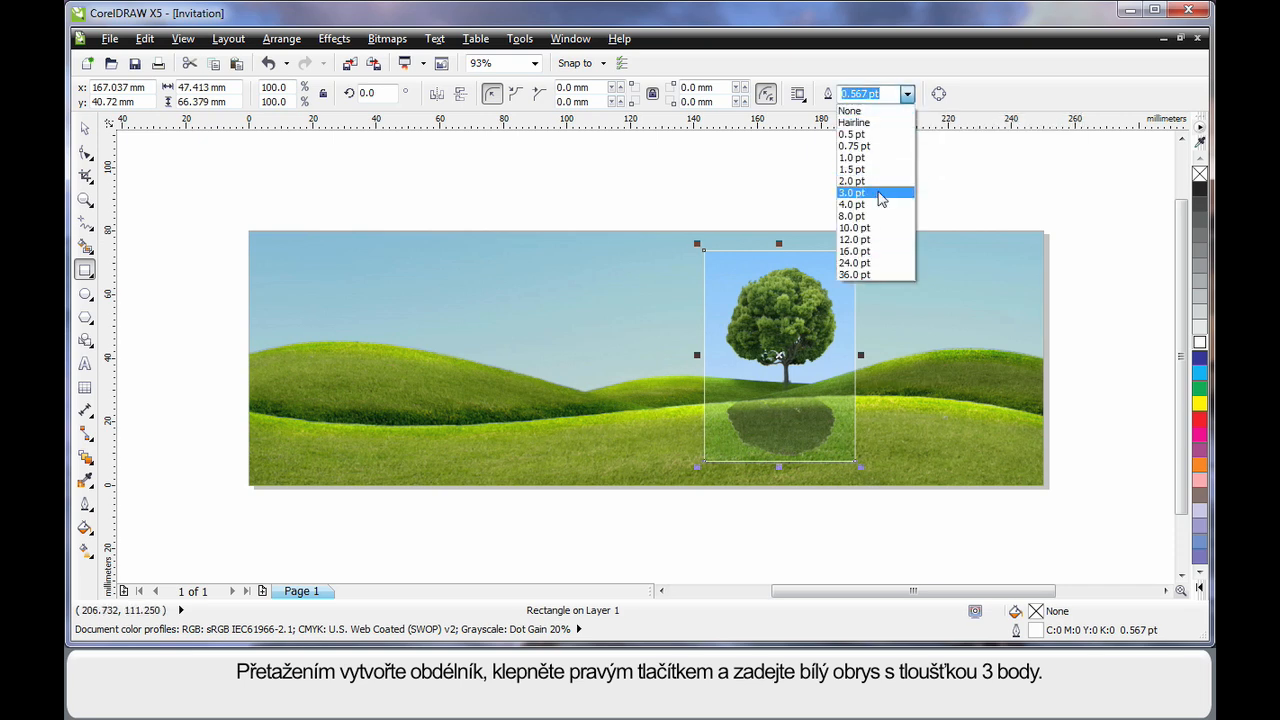
pyautogui.click(880, 193)
# Step: Round all corners of the rectangle around the tree with a 1 mm radius, and deselect it
pyautogui.click(603, 88)
pyautogui.write('1')
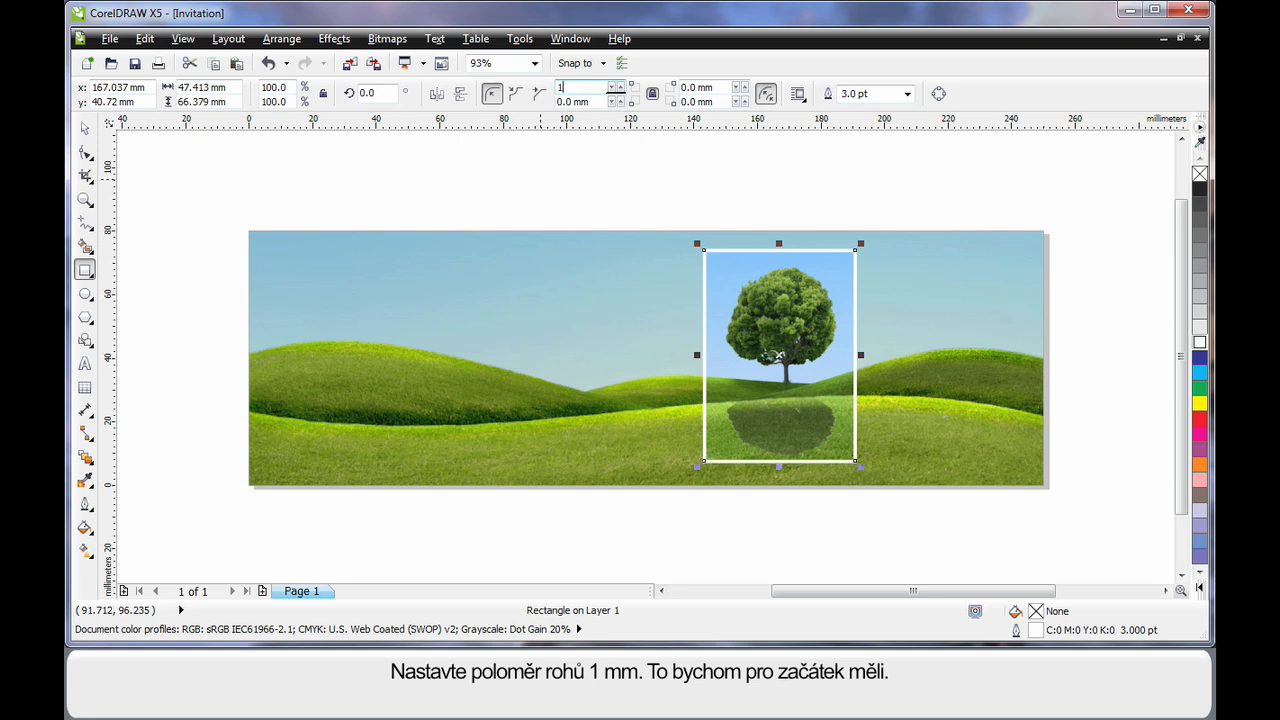
pyautogui.press('Return')
pyautogui.press('space')
pyautogui.click(540, 187)
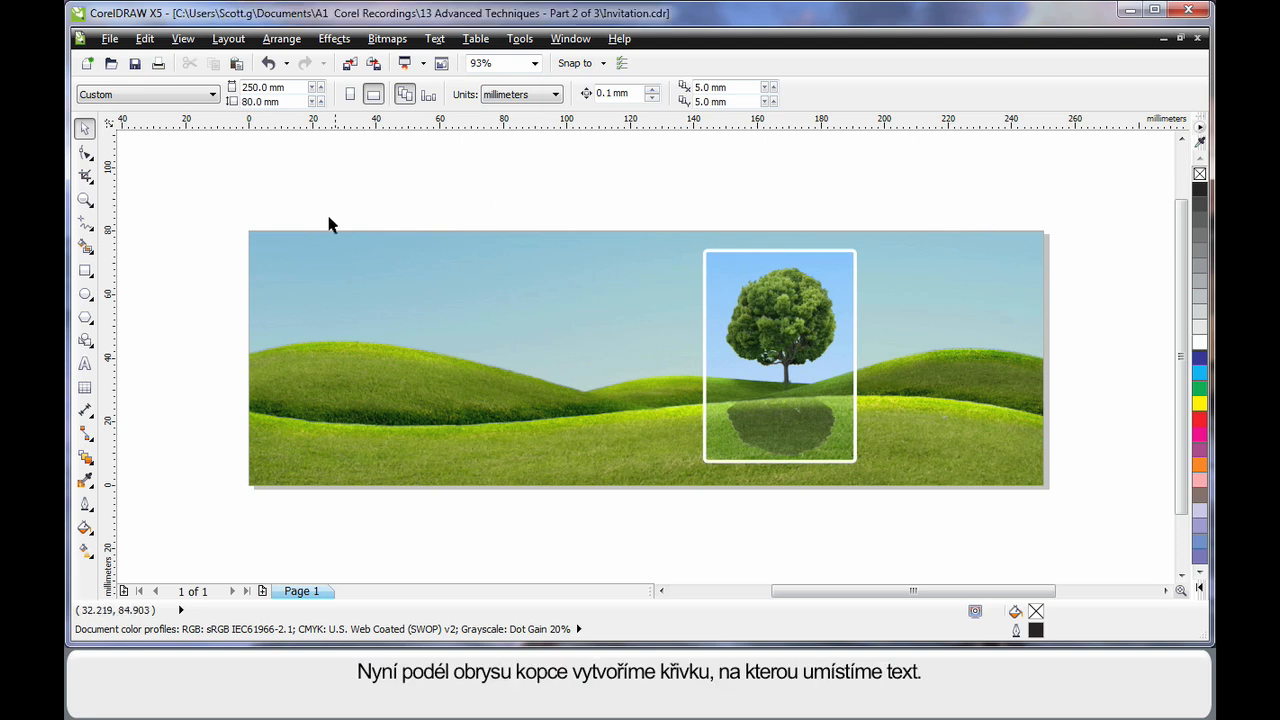
# Step: Draw a B-Spline along the front hill's contour, from the page's left edge through the valley and hilltop to the right edge
pyautogui.click(91, 234)
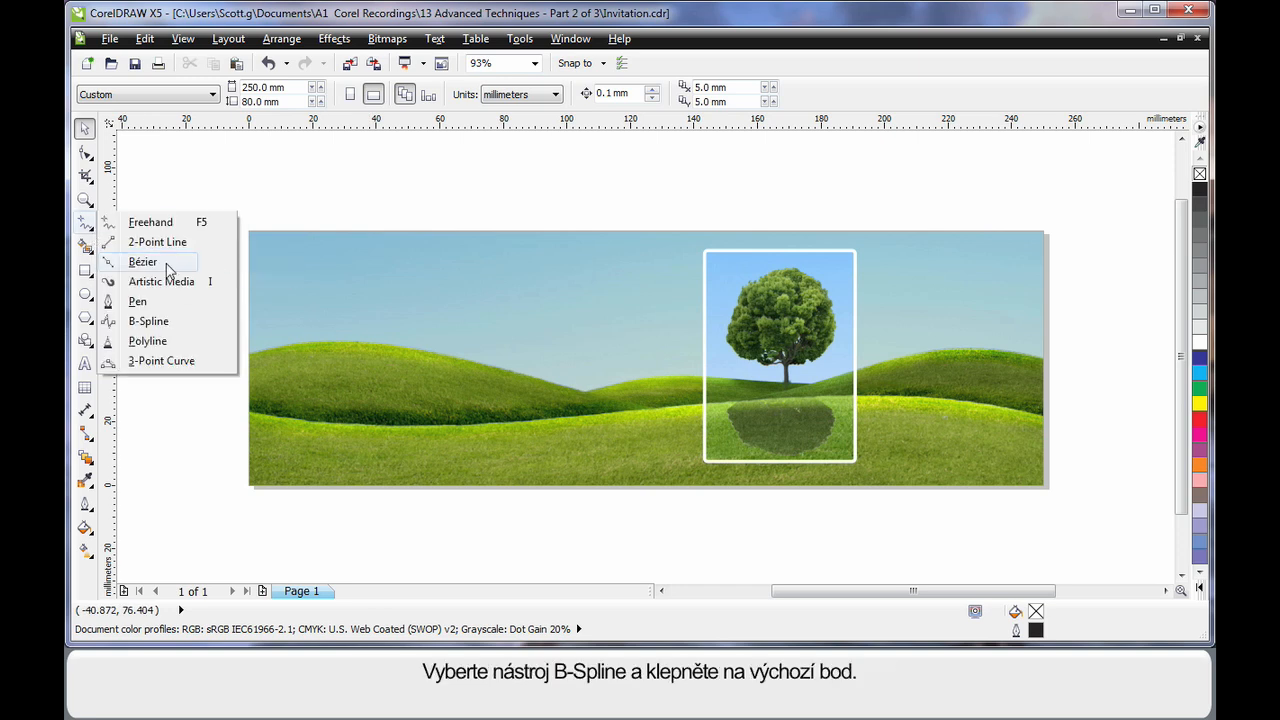
pyautogui.click(150, 321)
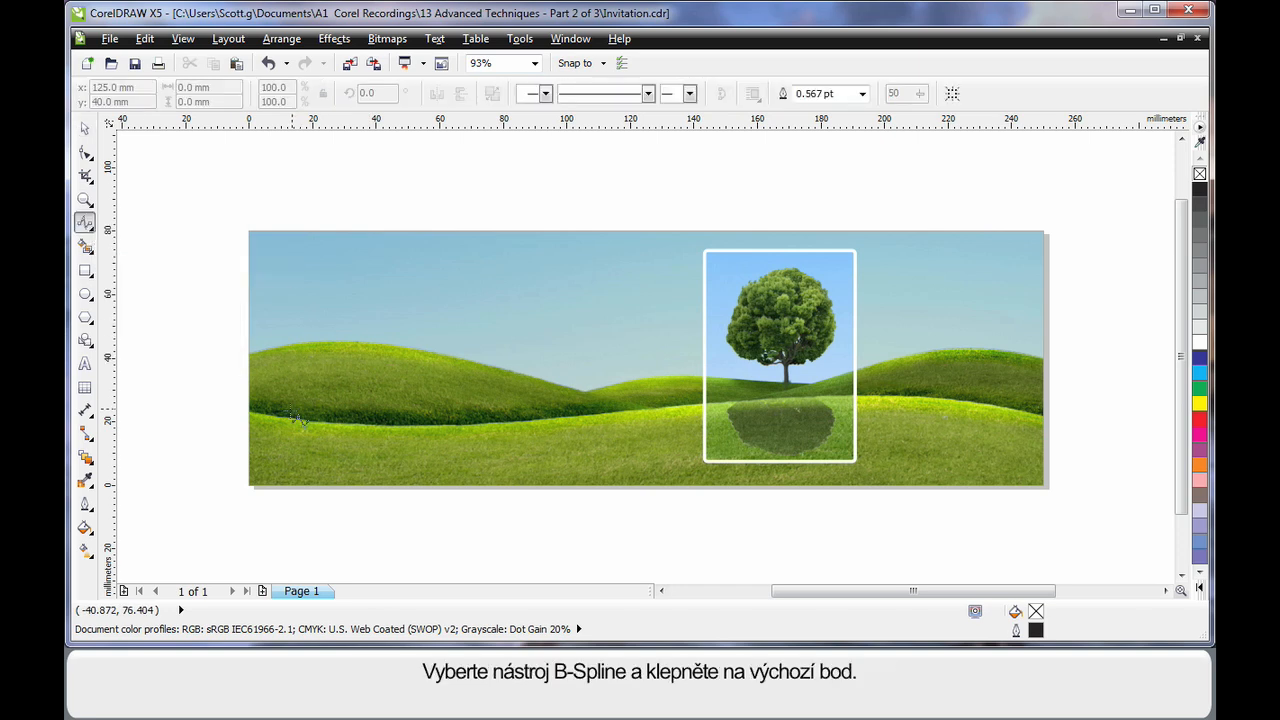
pyautogui.click(248, 410)
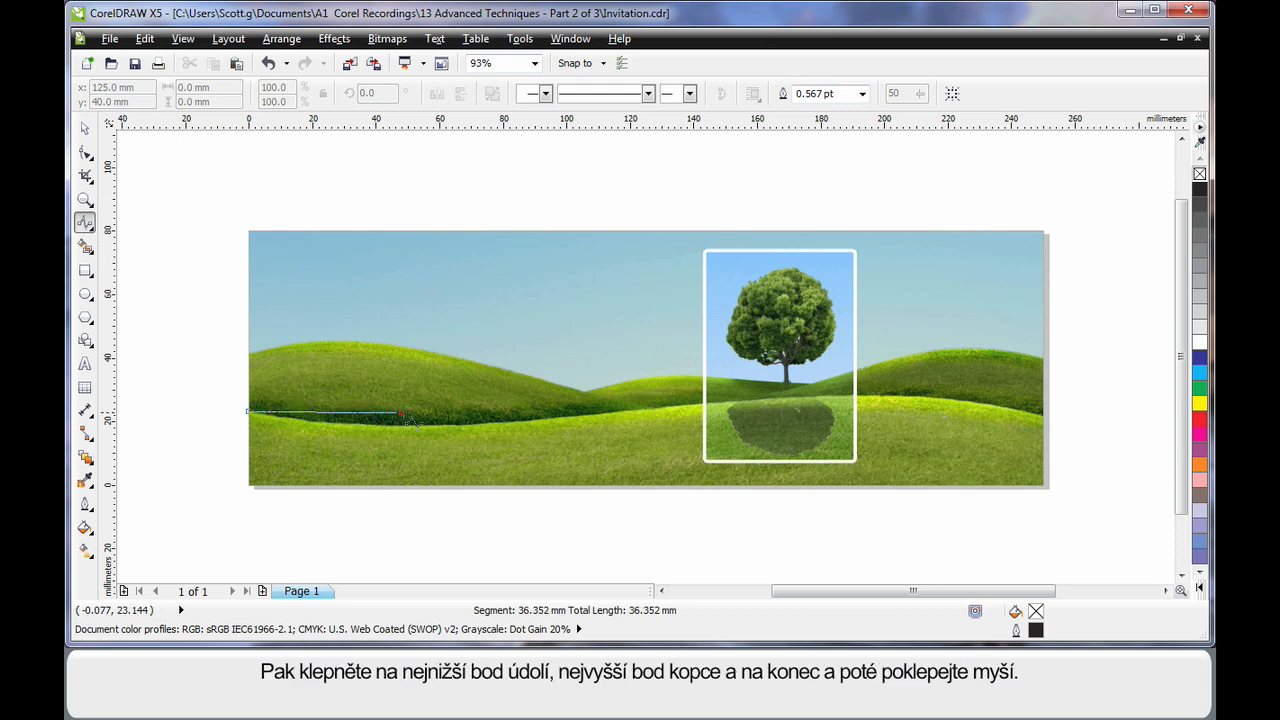
pyautogui.click(421, 427)
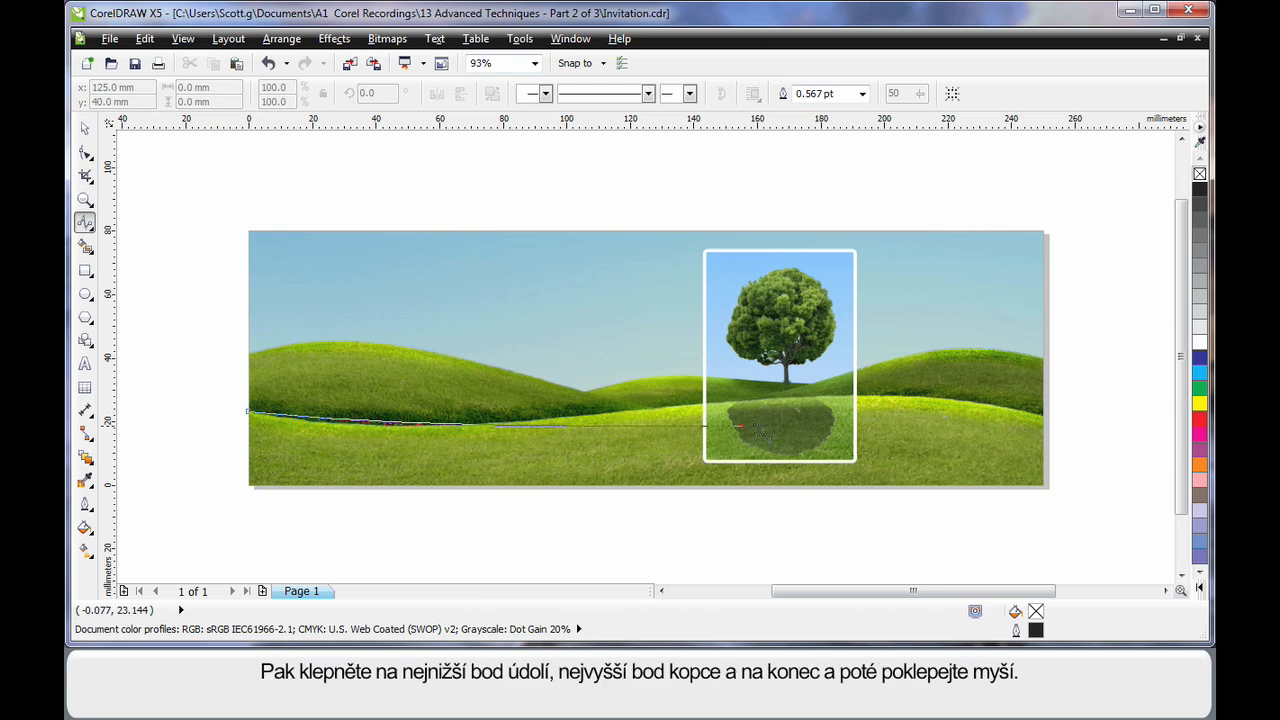
pyautogui.click(866, 398)
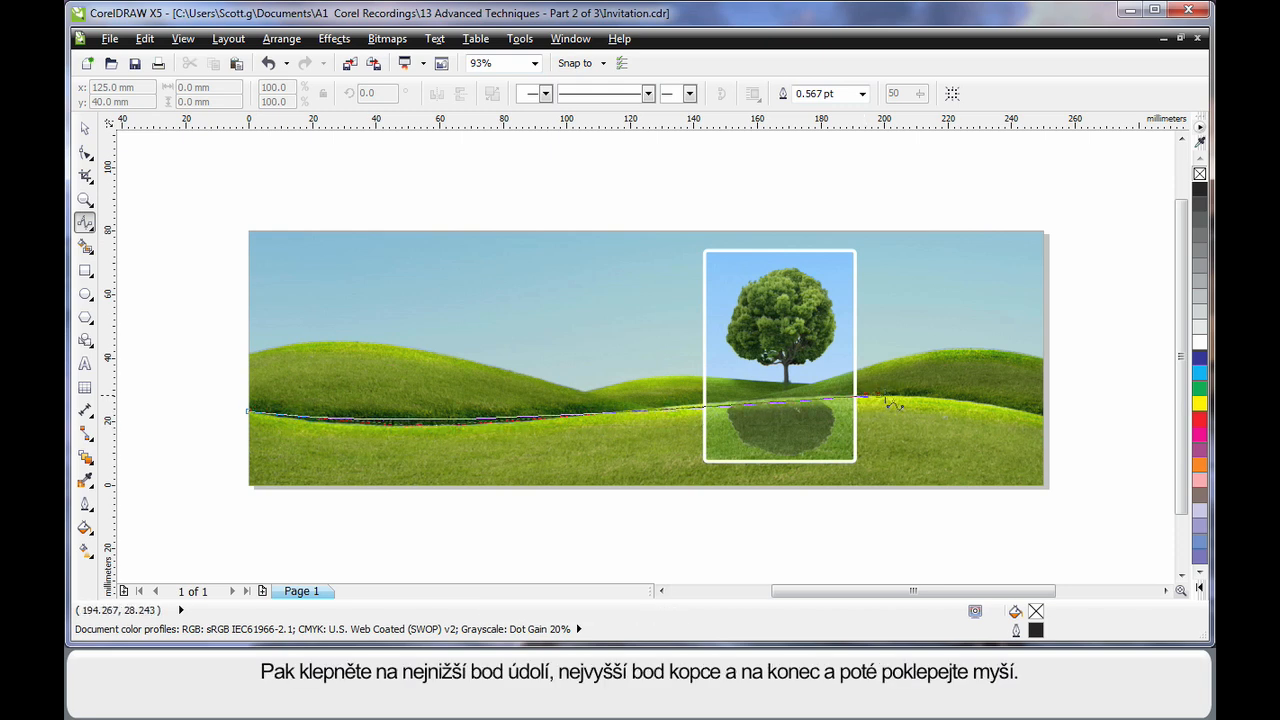
pyautogui.doubleClick(1047, 414)
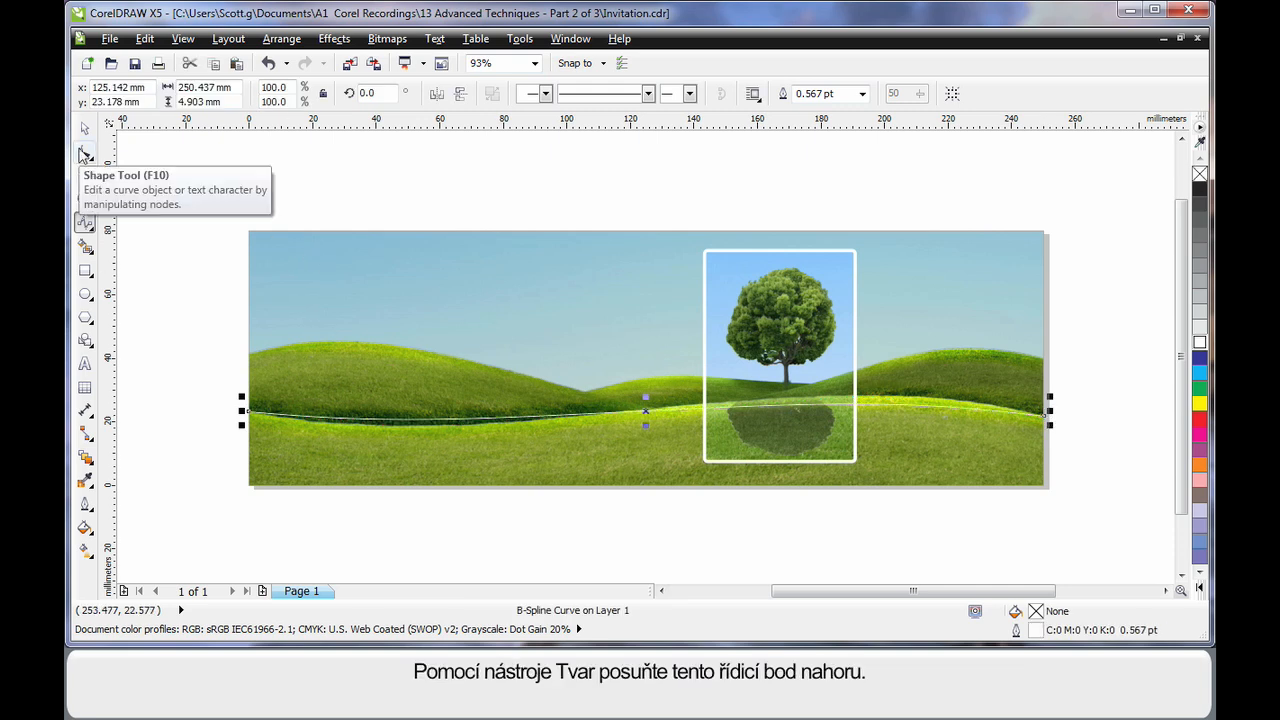
# Step: Reshape the B-Spline to match the hill by raising its hilltop control point and lowering its valley control point
pyautogui.click(85, 152)
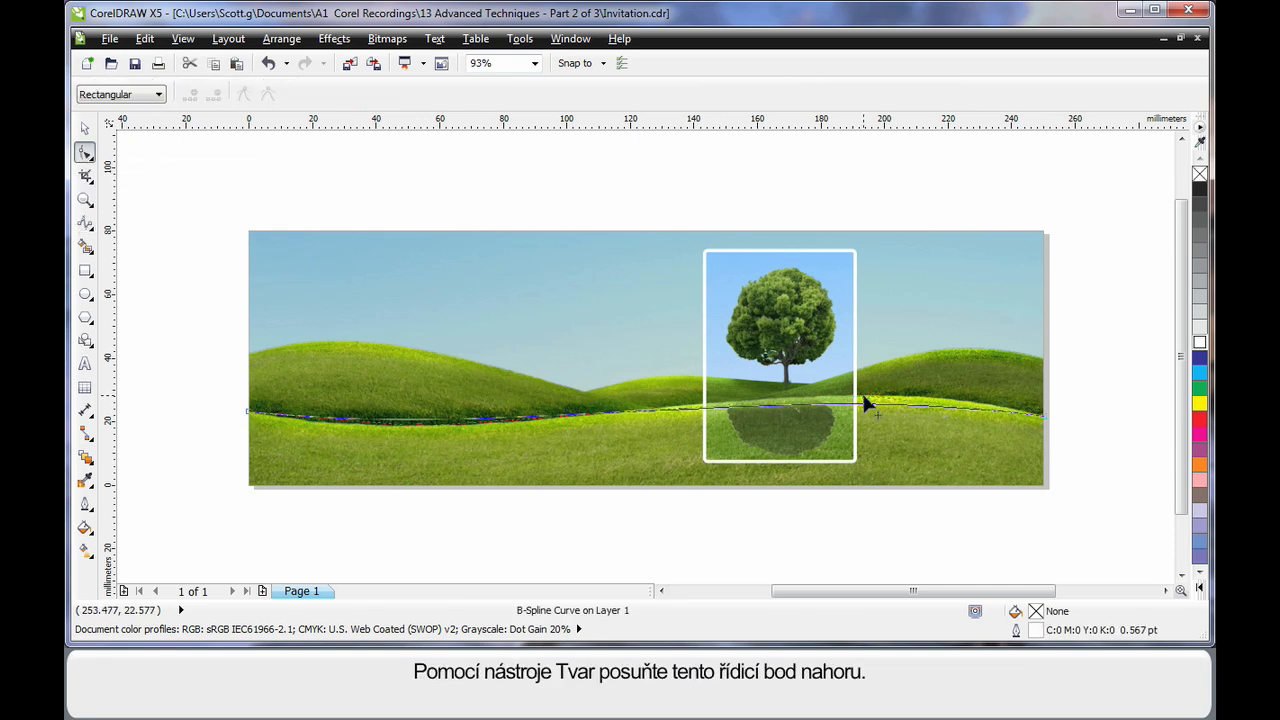
pyautogui.moveTo(867, 404); pyautogui.dragTo(875, 386)
pyautogui.moveTo(421, 425); pyautogui.dragTo(415, 433)
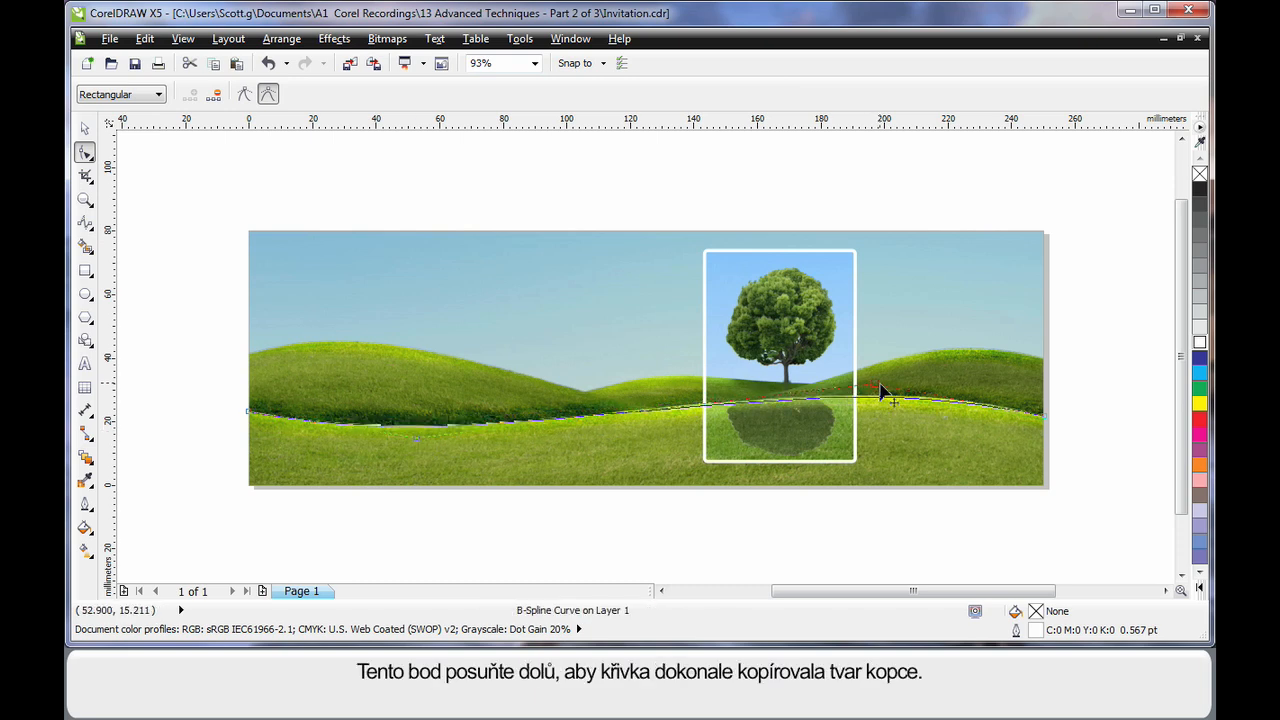
pyautogui.moveTo(880, 390); pyautogui.dragTo(880, 391)
pyautogui.click(716, 530)
pyautogui.press('space')
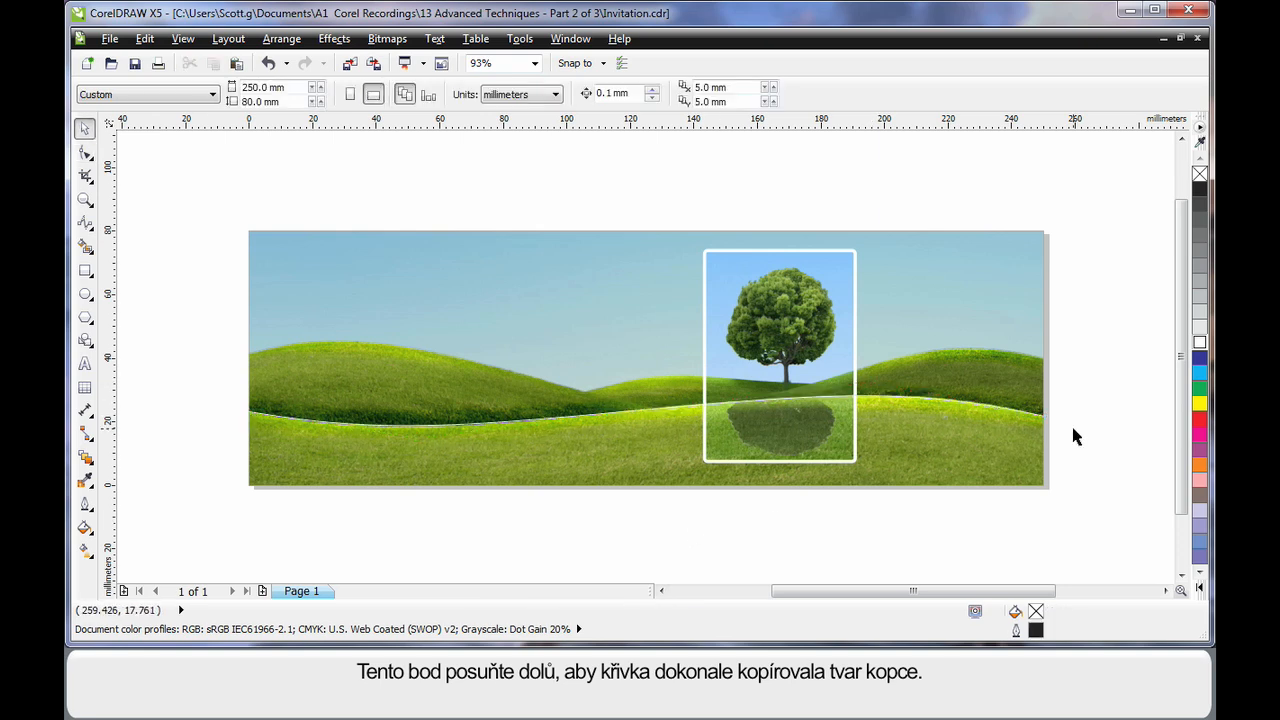
# Step: Paste the copied slogan "Don't take the environment for granted, It's ours to share, love and protect." and set its font to HelveticaNeueLT Pro 55 Roman
pyautogui.hotkey('ctrl', 'v')
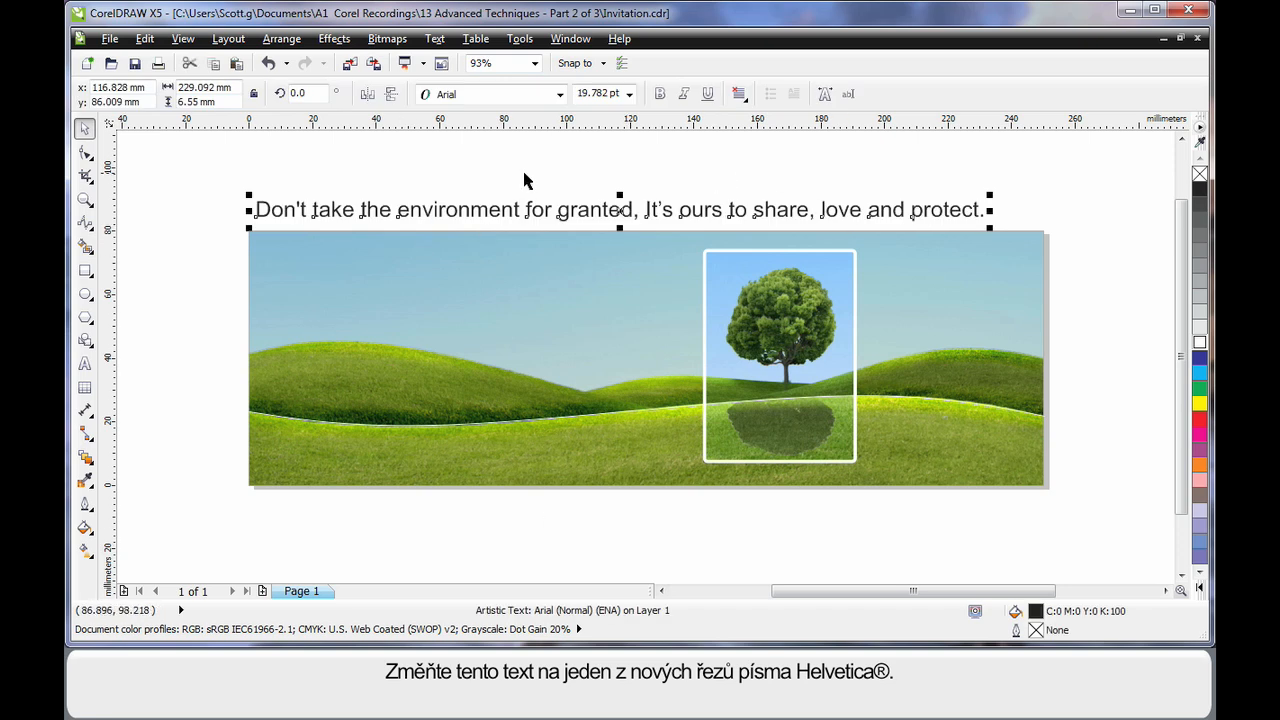
pyautogui.click(561, 95)
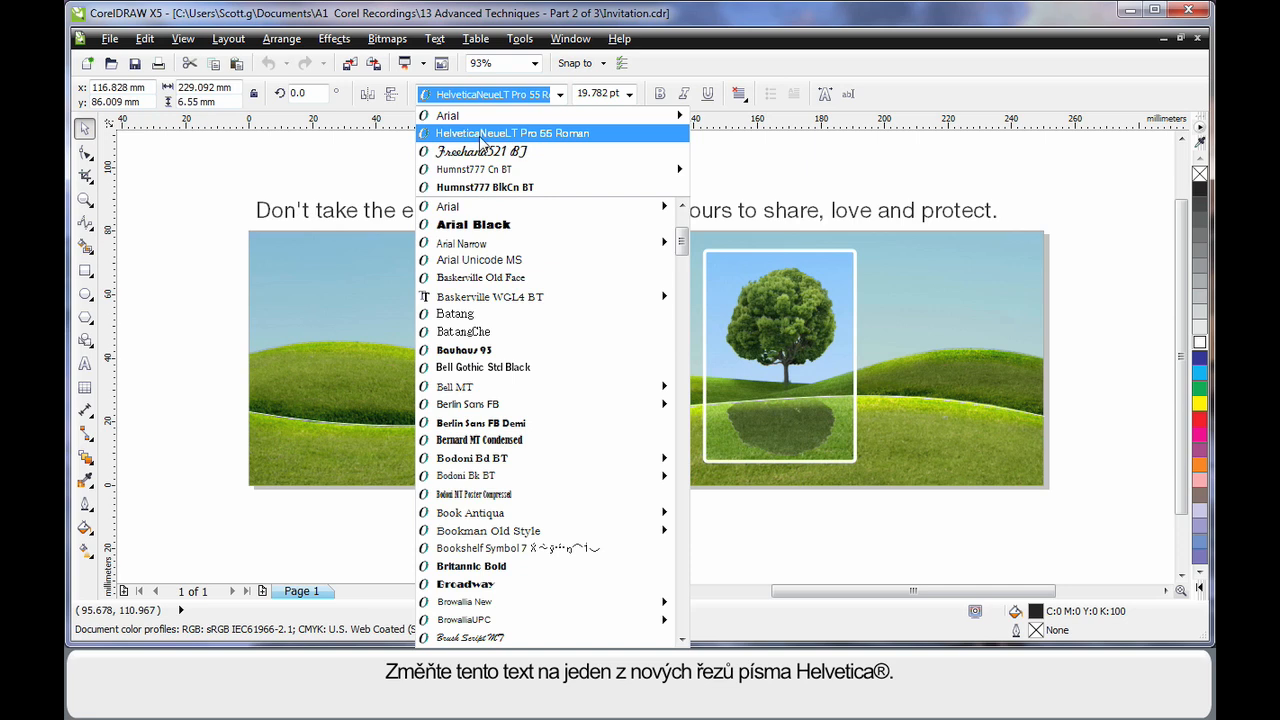
pyautogui.click(517, 140)
pyautogui.click(560, 164)
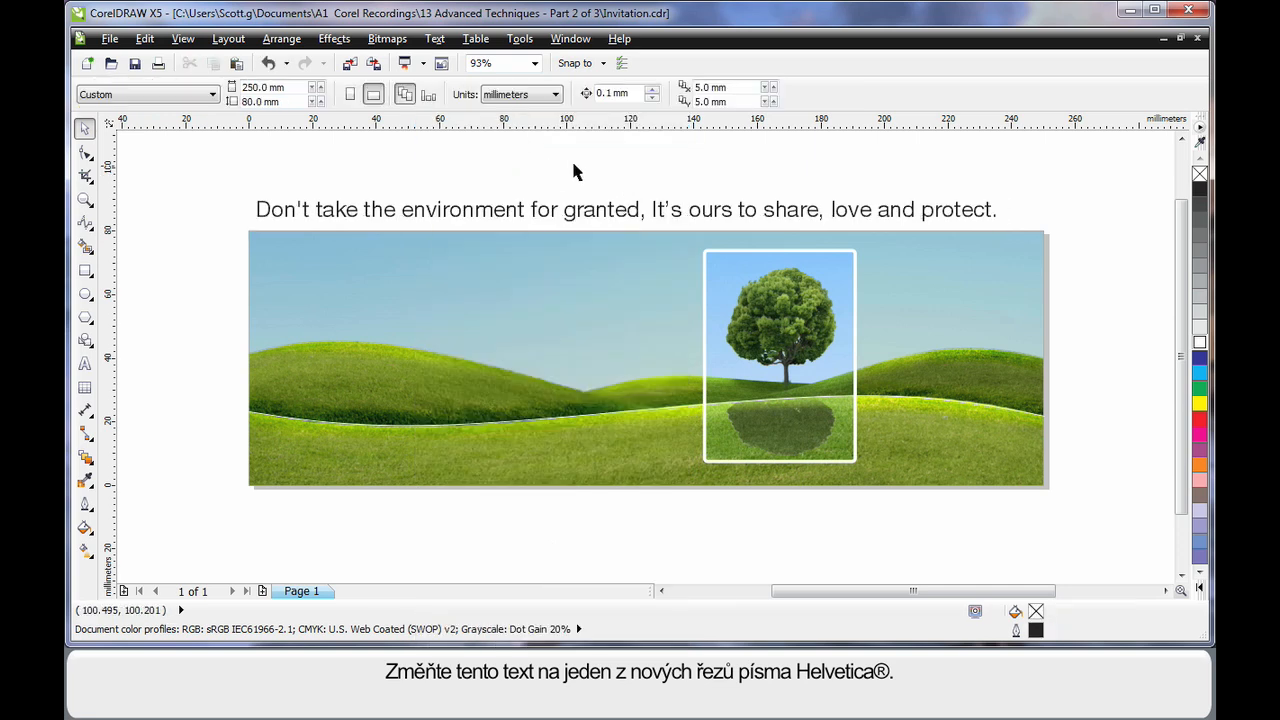
# Step: Fit the slogan to the hill curve, starting near the curve's left end, and fill the text with white
pyautogui.click(742, 220)
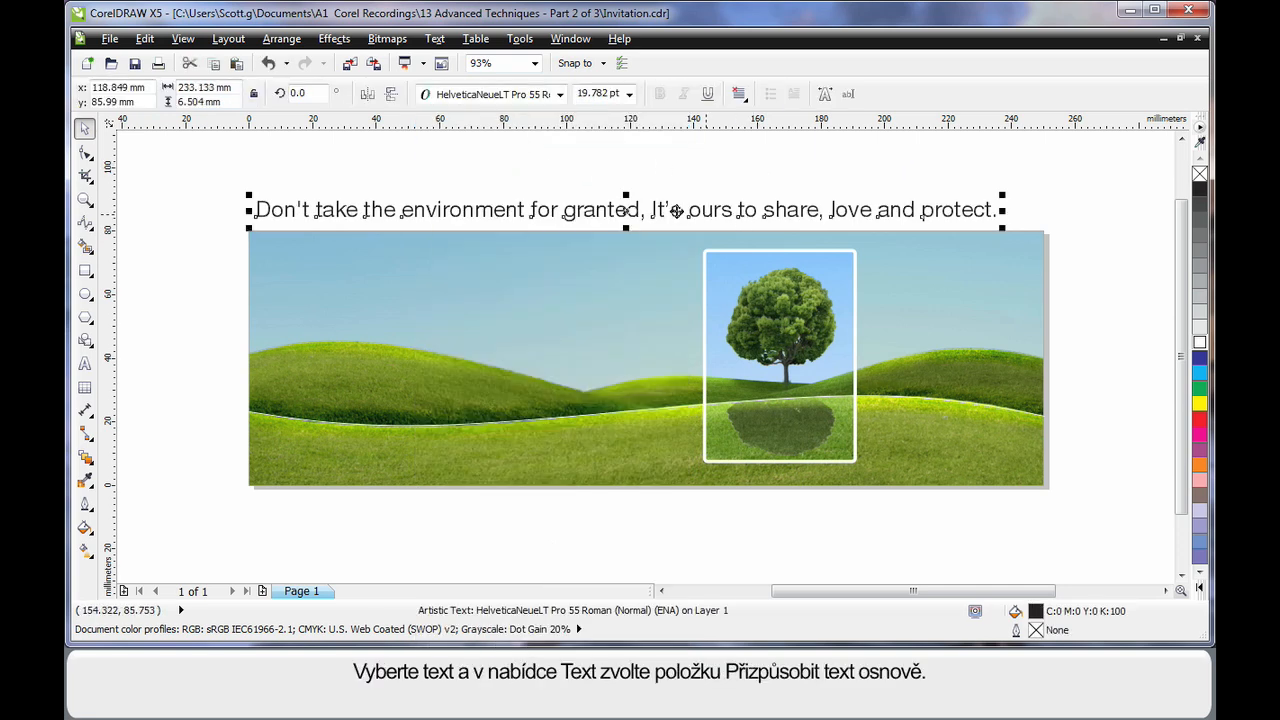
pyautogui.click(436, 40)
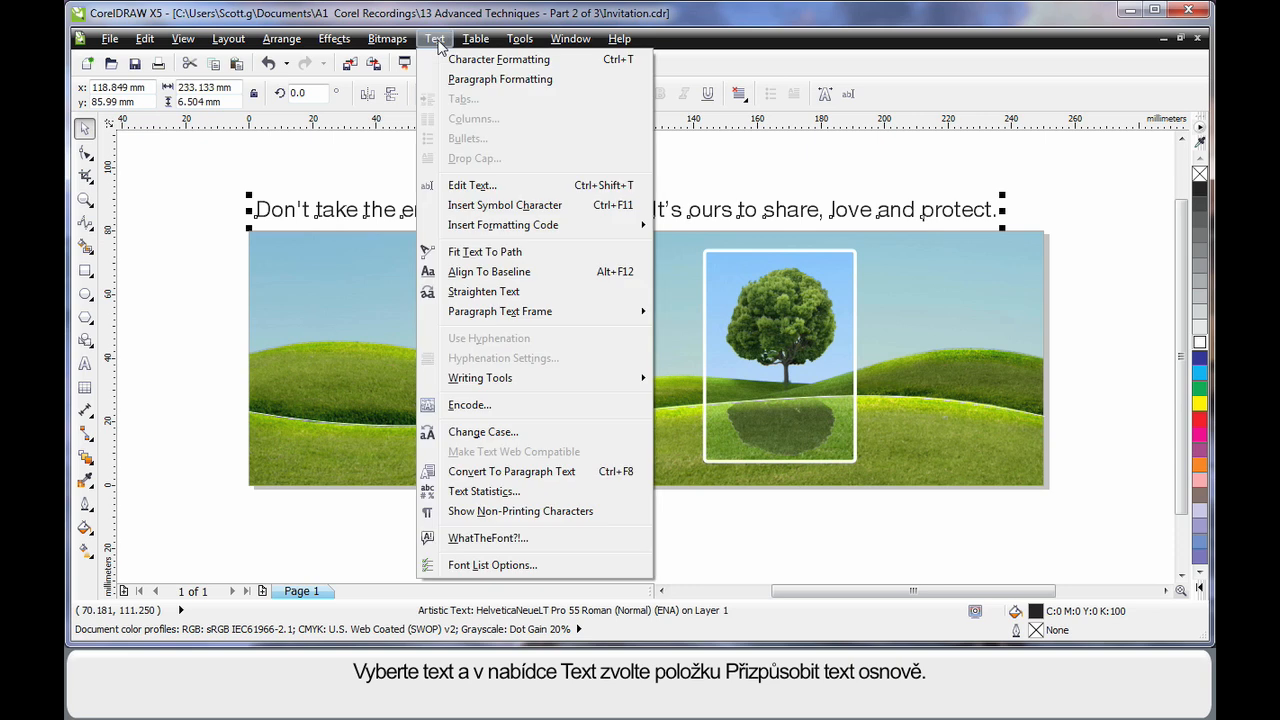
pyautogui.click(484, 255)
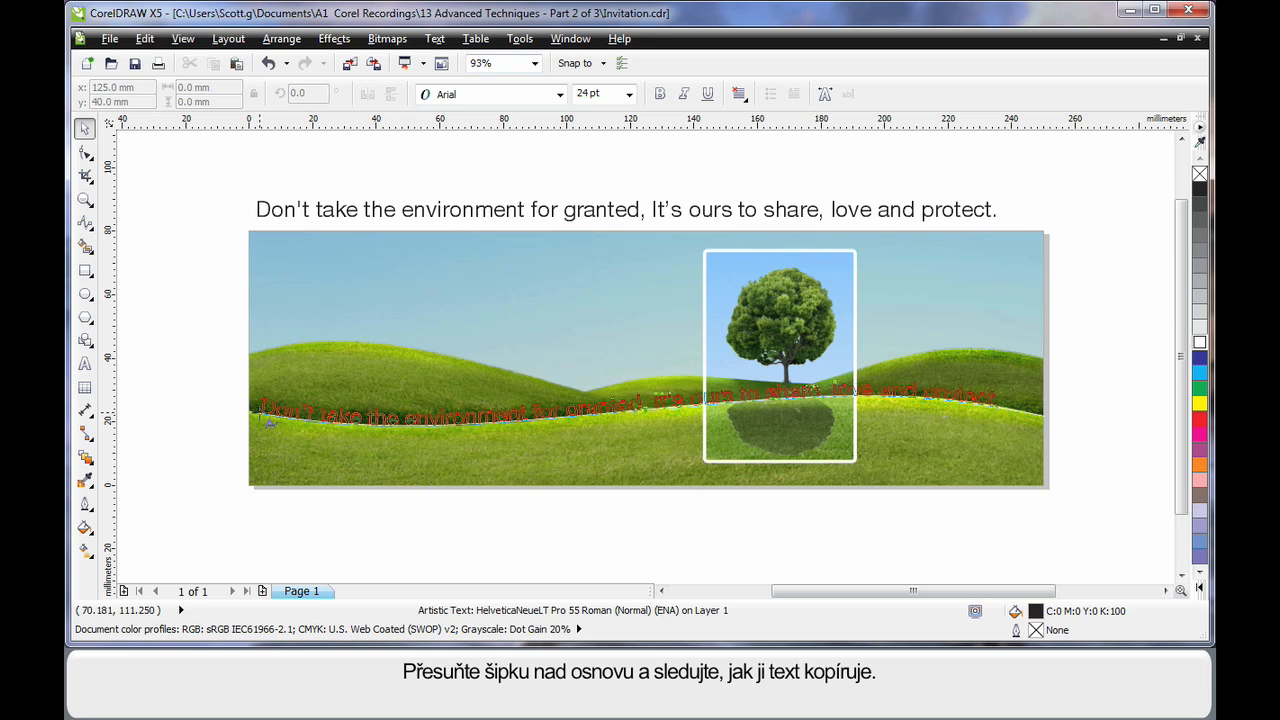
pyautogui.click(268, 421)
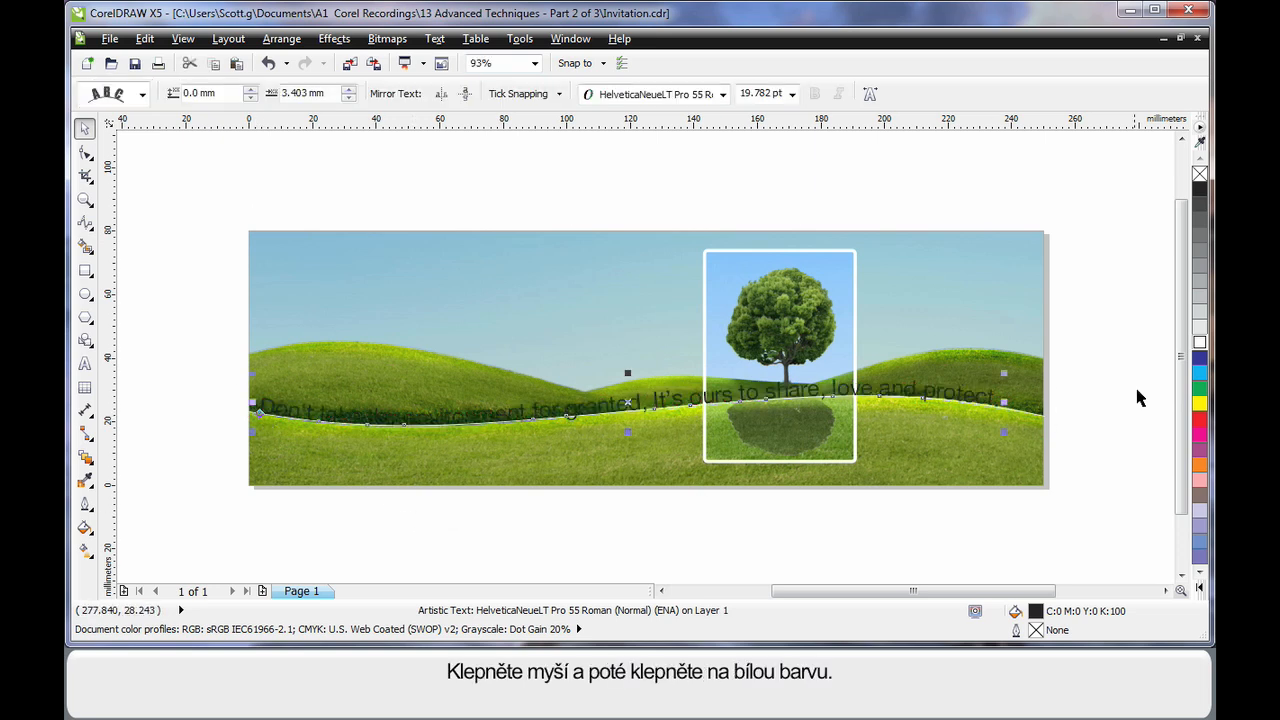
pyautogui.click(1198, 342)
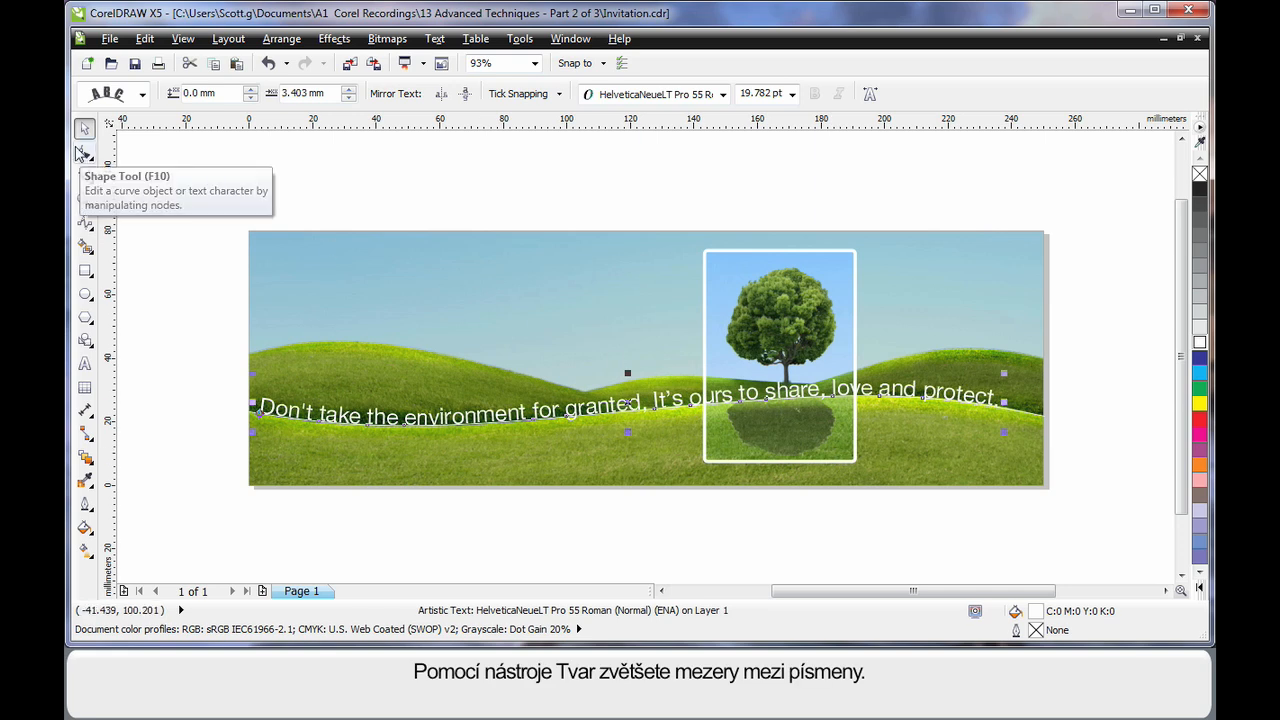
# Step: Widen the slogan's letter spacing to reach the page's right edge, and shift the characters before "ours to share" slightly left
pyautogui.click(85, 152)
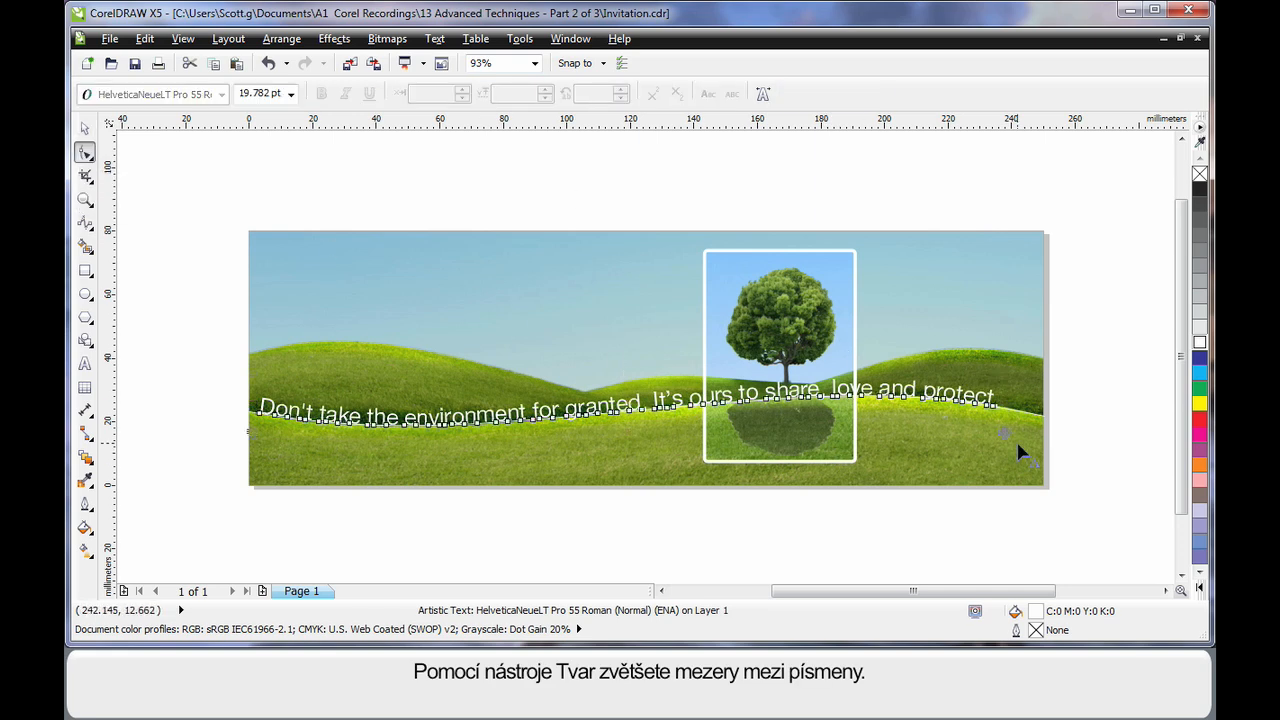
pyautogui.moveTo(1004, 432); pyautogui.dragTo(1040, 433)
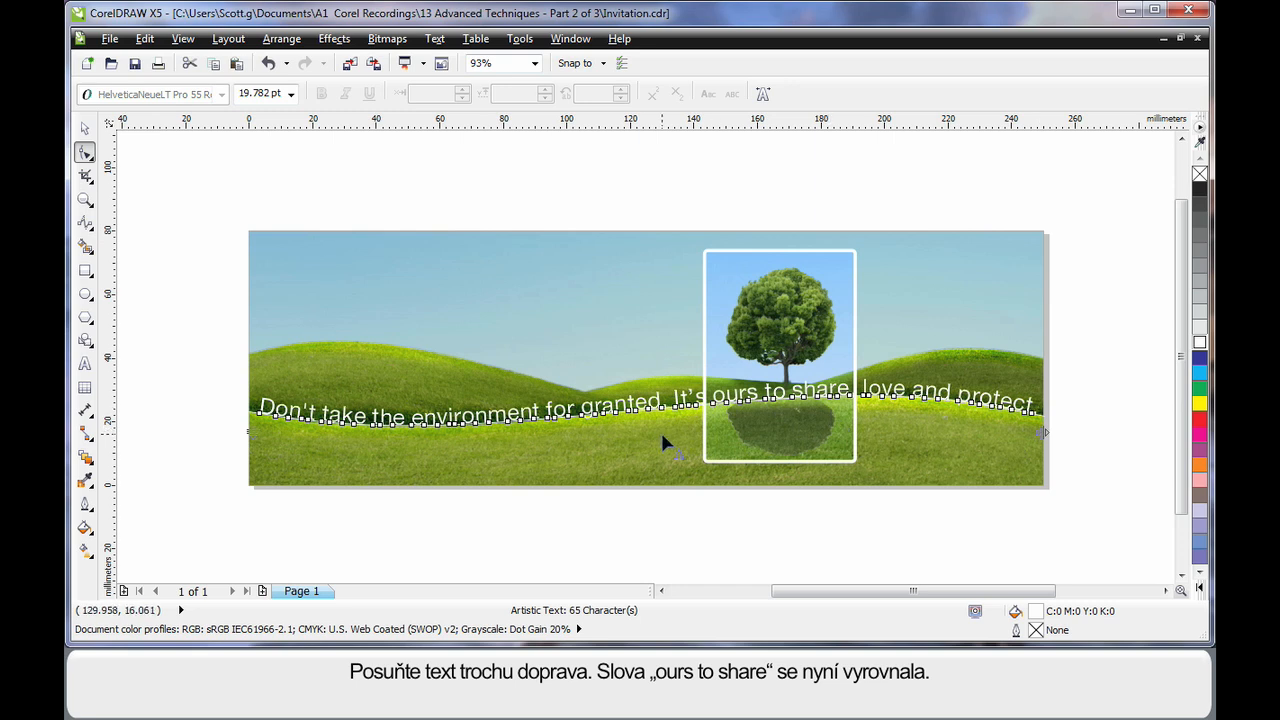
pyautogui.moveTo(247, 410); pyautogui.dragTo(706, 430)
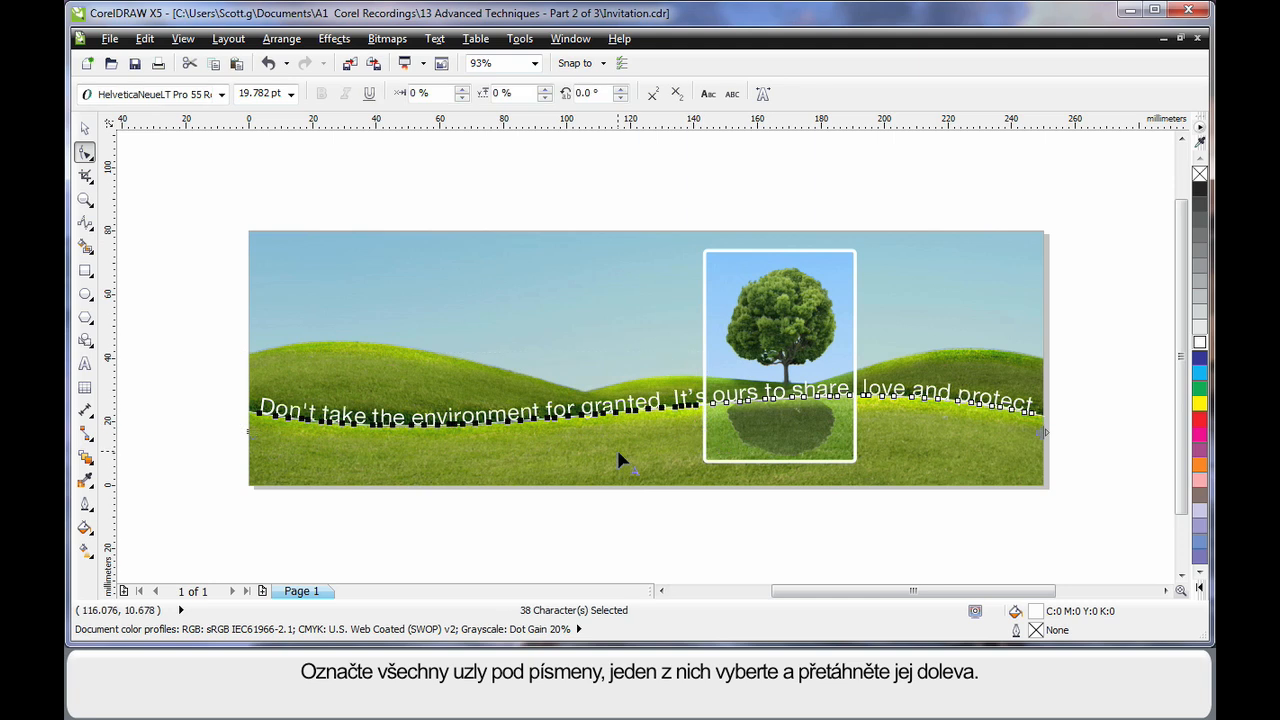
pyautogui.moveTo(260, 414); pyautogui.dragTo(255, 414)
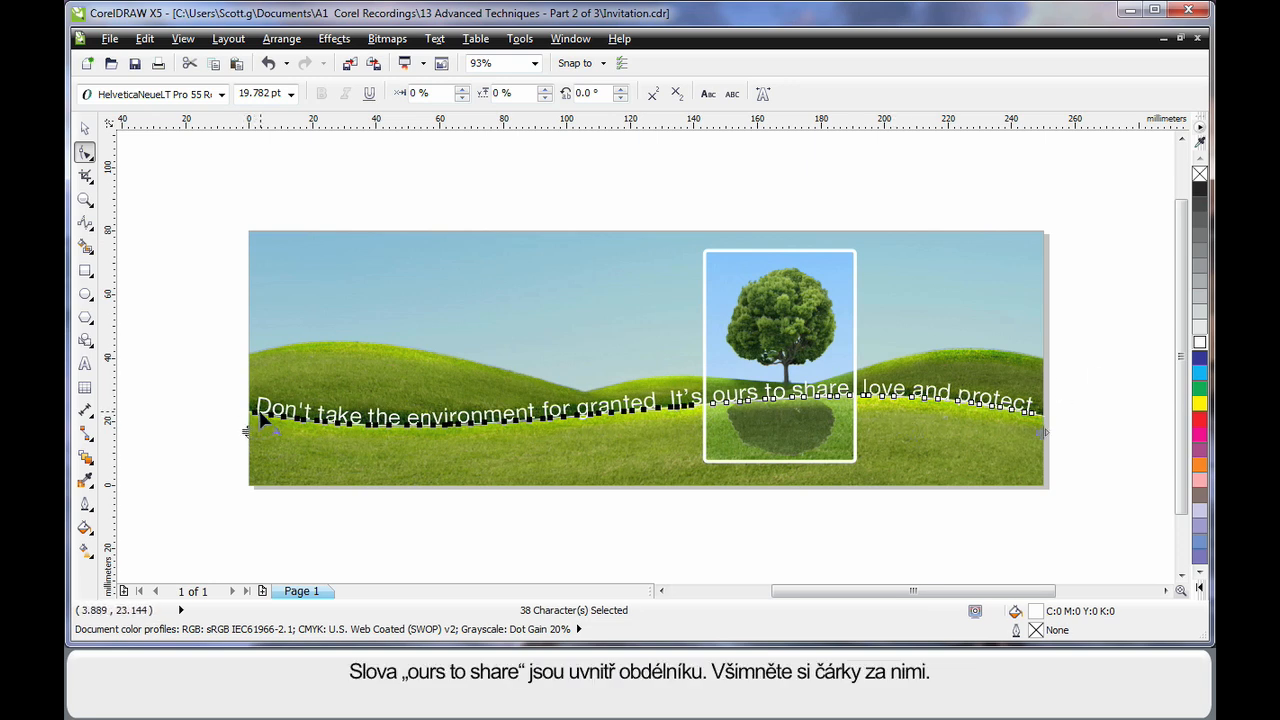
# Step: Shift the slogan characters before "ours to share," slightly left, and move "ours to share," left so its comma sits inside the tree's frame
pyautogui.moveTo(255, 413); pyautogui.dragTo(250, 413)
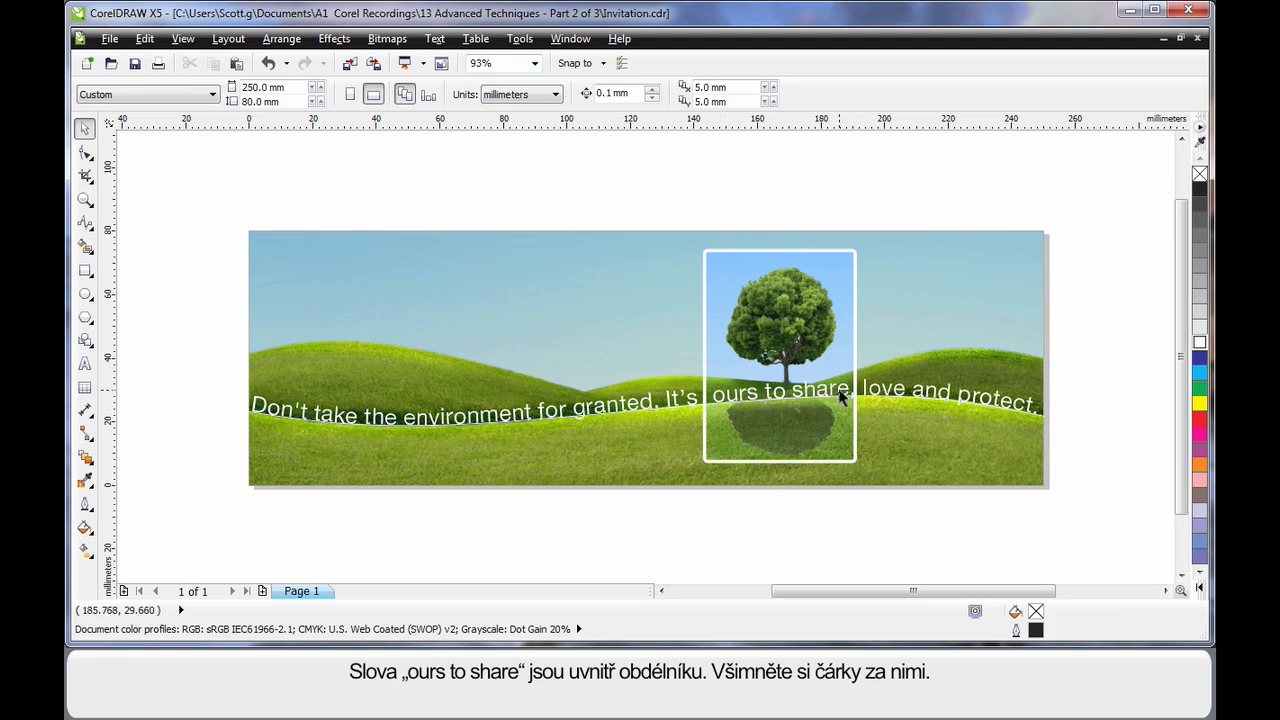
pyautogui.click(841, 394)
pyautogui.click(85, 152)
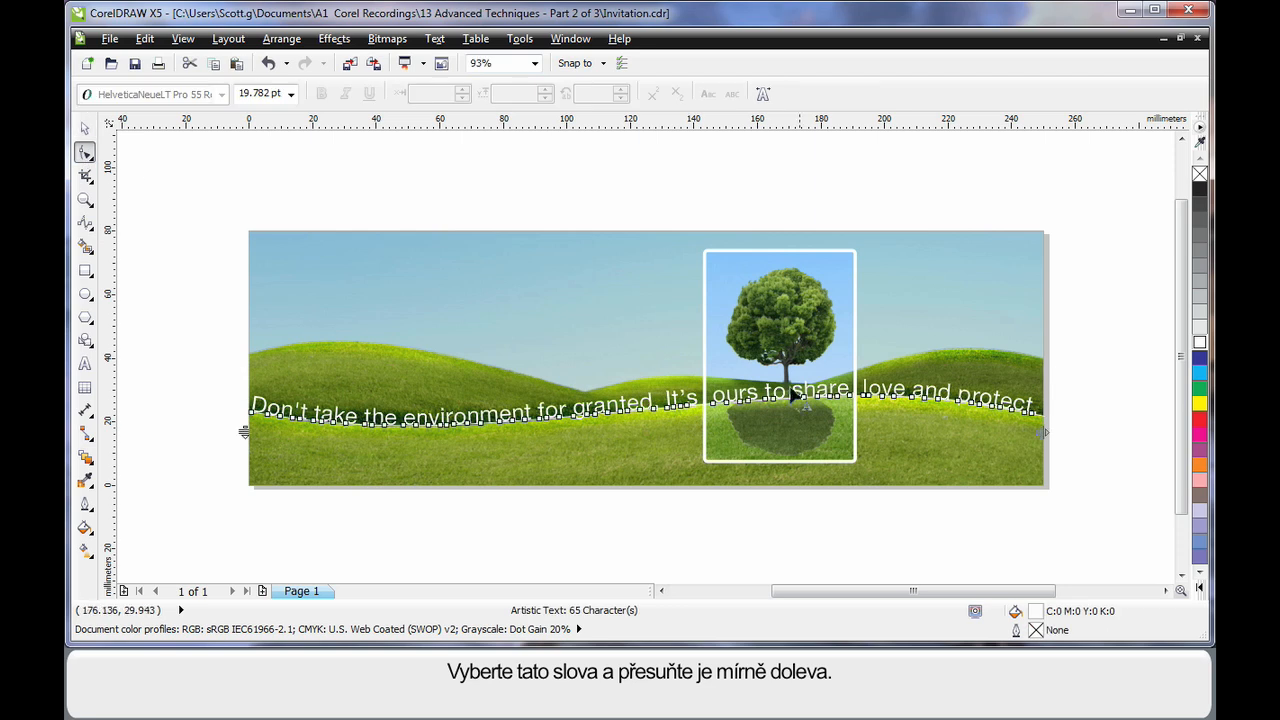
pyautogui.moveTo(704, 368); pyautogui.dragTo(858, 415)
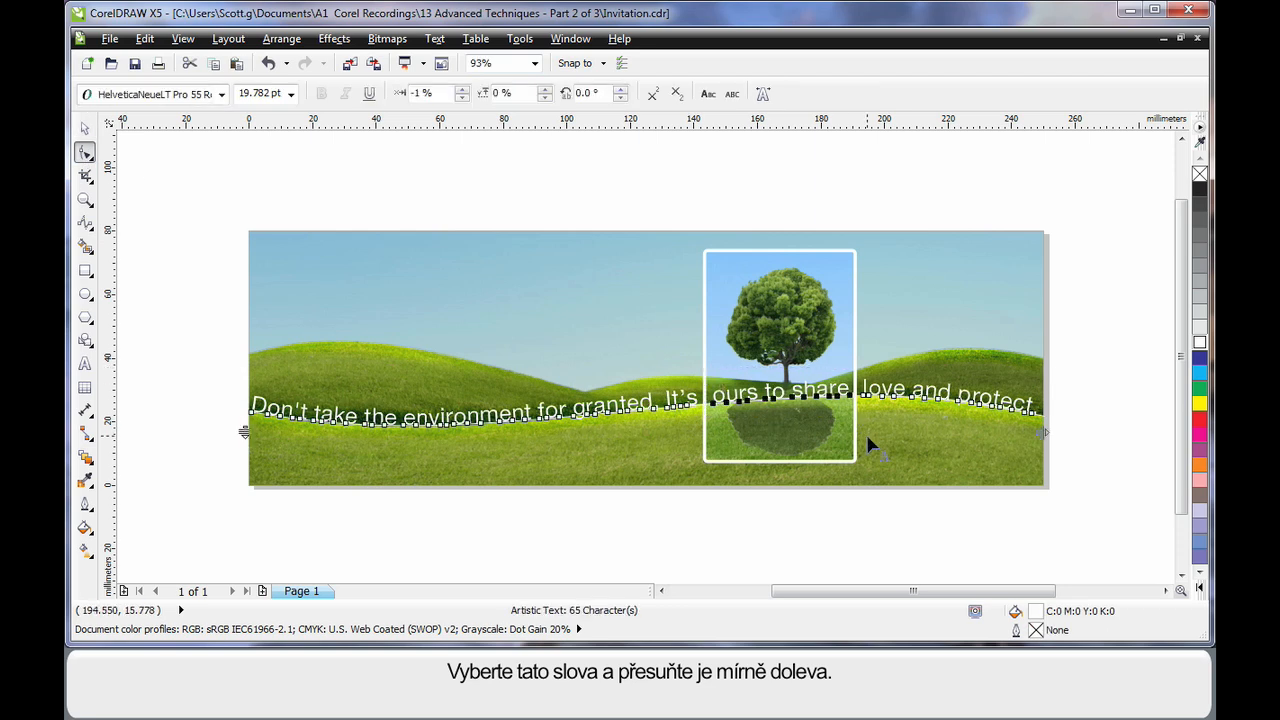
pyautogui.press('space')
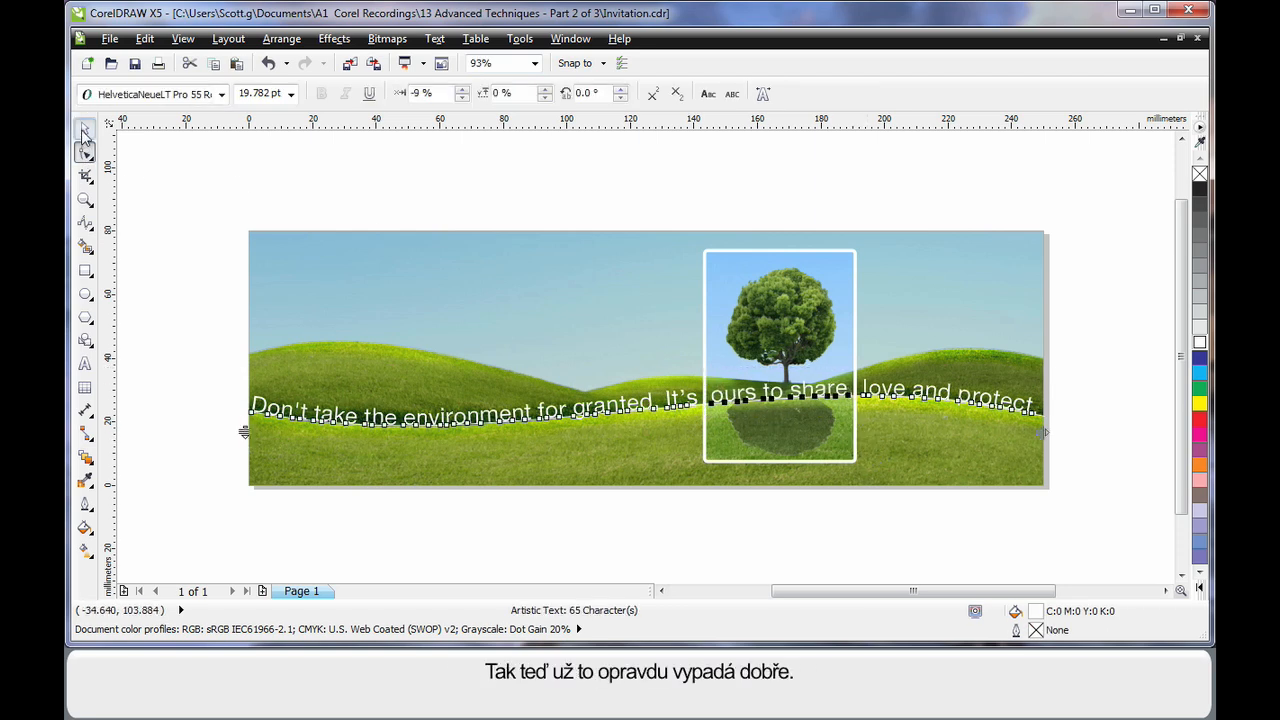
pyautogui.click(222, 196)
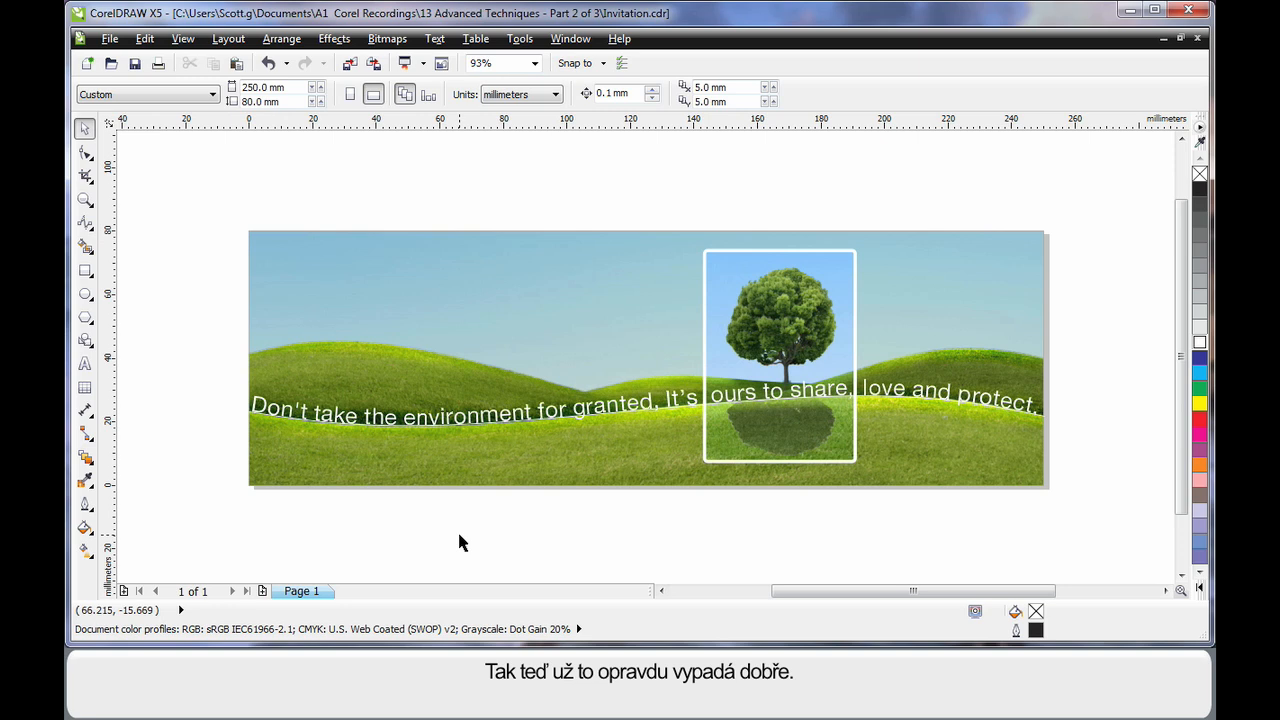
pyautogui.hotkey('ctrl', 'z')
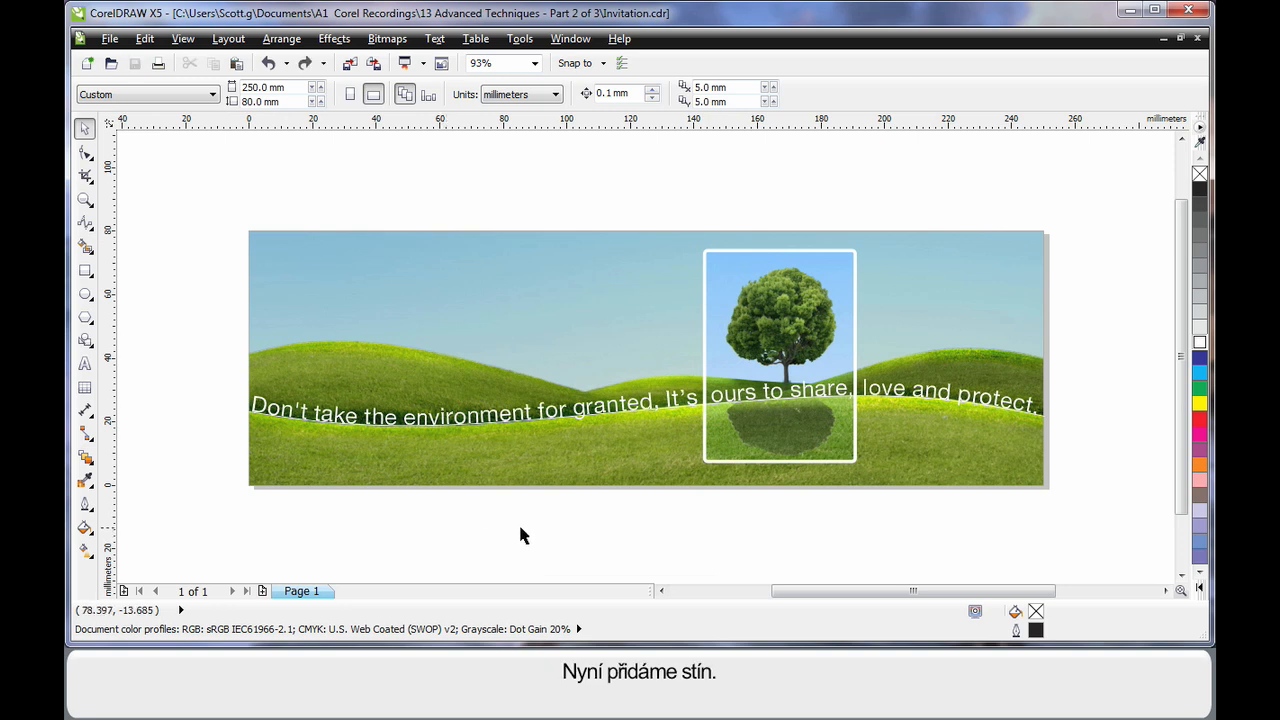
# Step: Remove the outline colour from the slogan's hill curve and add a drop shadow offset about 0.7 mm right and 1.5 mm down
pyautogui.click(1043, 423)
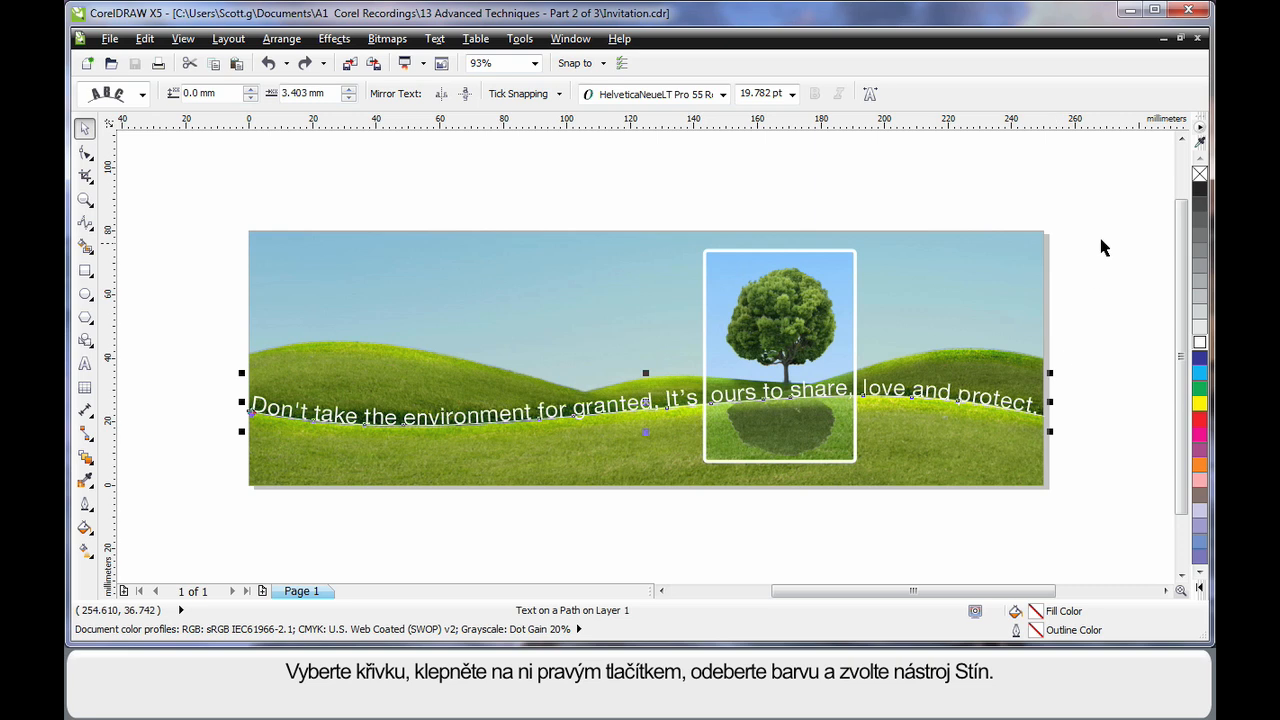
pyautogui.rightClick(1200, 177)
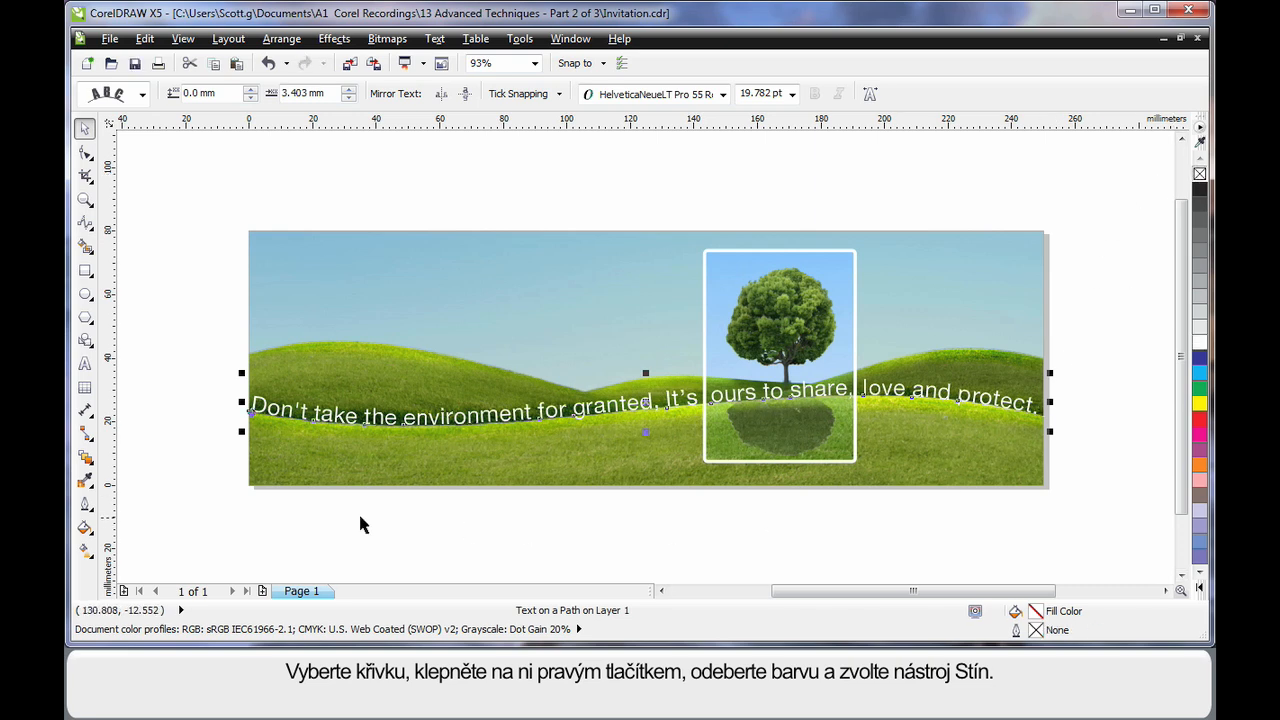
pyautogui.click(88, 460)
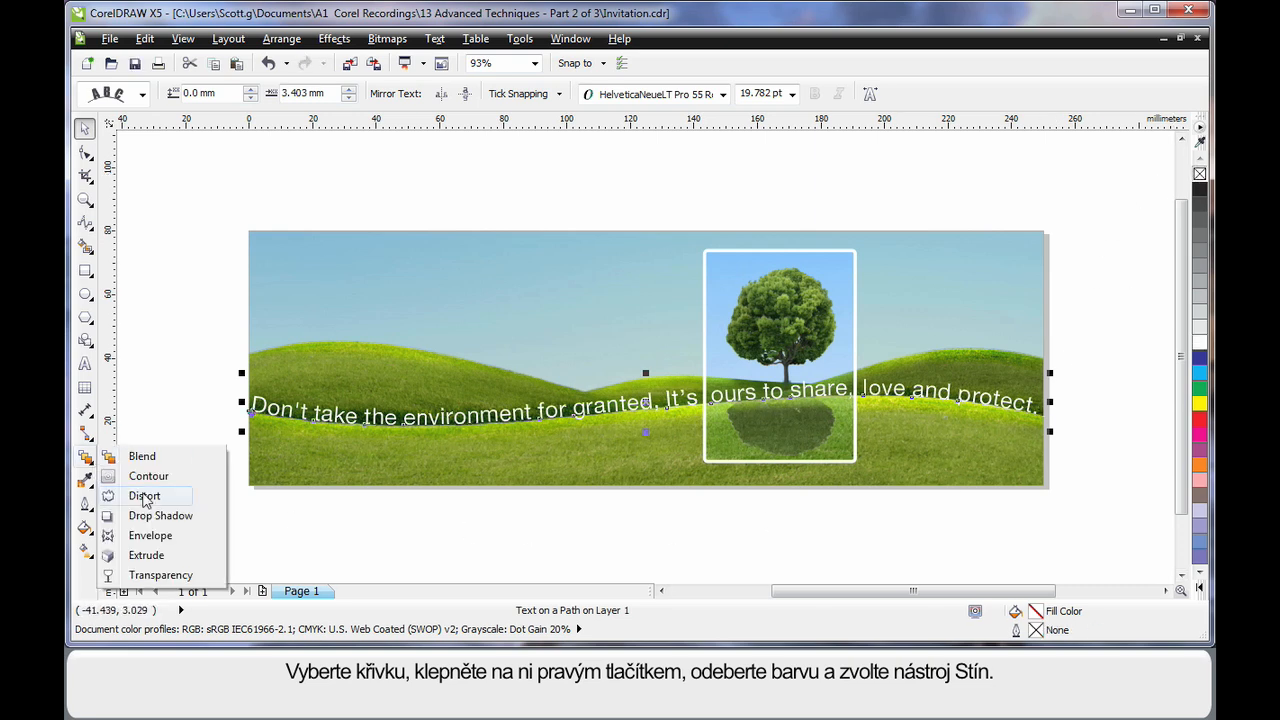
pyautogui.click(165, 516)
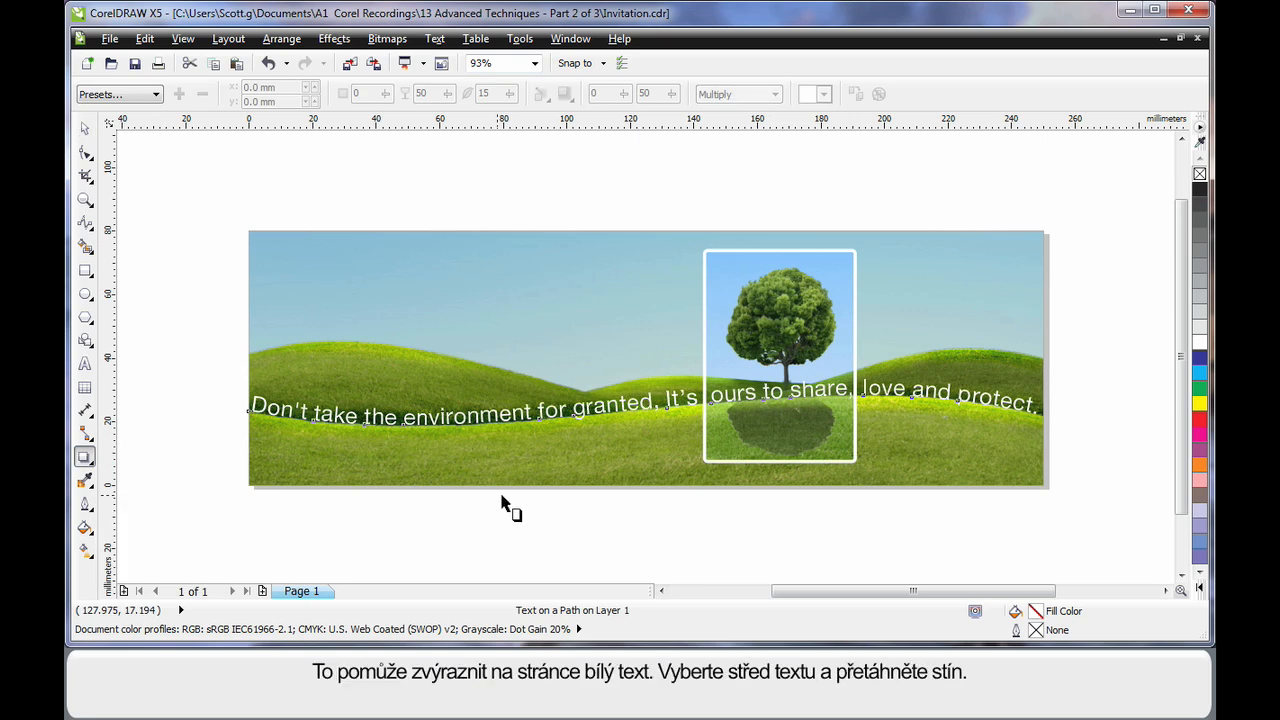
pyautogui.moveTo(651, 419)
pyautogui.mouseDown()
pyautogui.moveTo(671, 450)
pyautogui.moveTo(665, 433)
pyautogui.mouseUp()
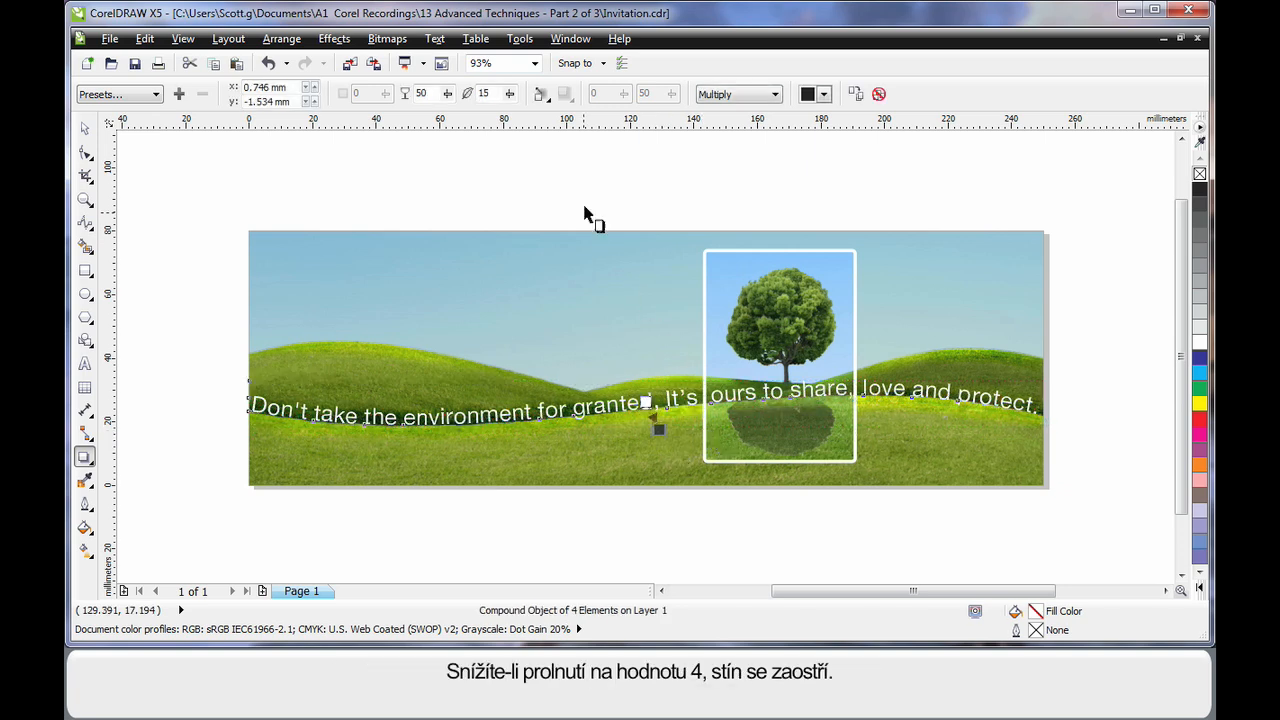
# Step: Set the feathering of the slogan's drop shadow to 4
pyautogui.doubleClick(491, 92)
pyautogui.write('4')
pyautogui.press('Return')
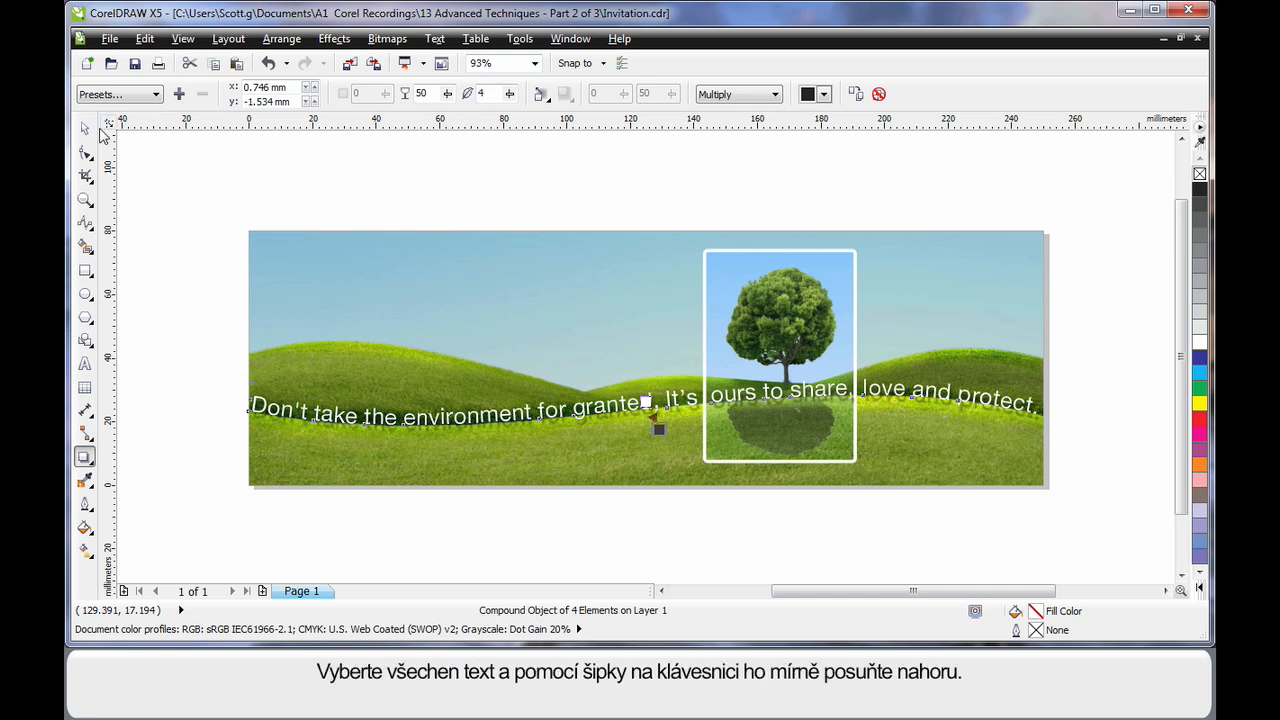
# Step: Nudge the whole slogan and its curve slightly upward, and deselect it
pyautogui.click(85, 128)
pyautogui.click(645, 504)
pyautogui.click(638, 402)
pyautogui.press('Up')
pyautogui.press('Up')
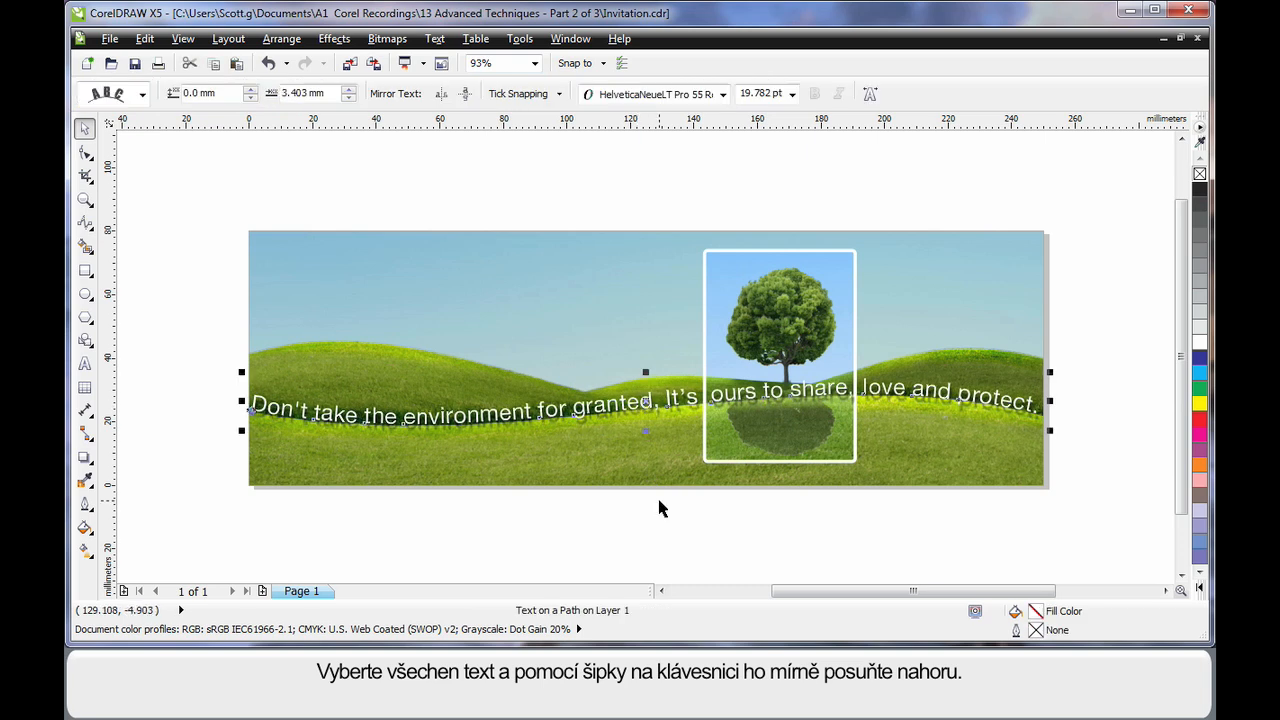
pyautogui.press('Escape')
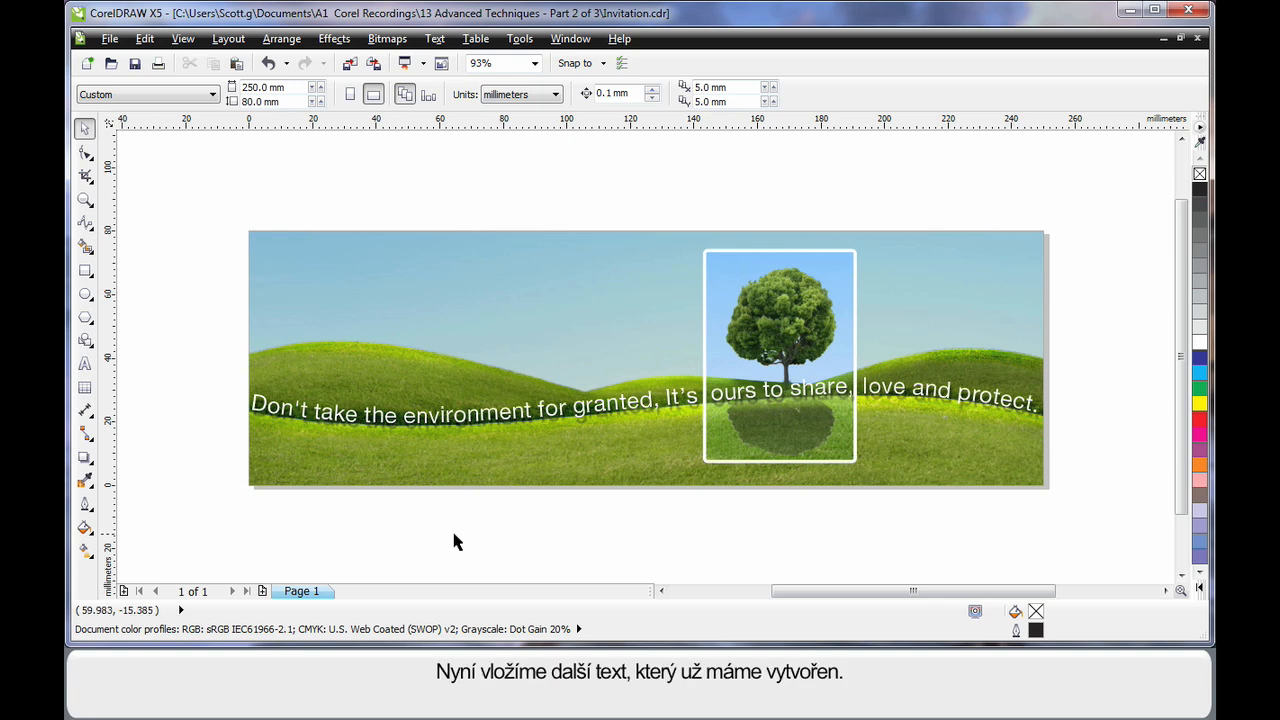
# Step: Paste "Brought to you by the environment.", scale it down to about 6.4 pt, and place it near the page's lower-right corner
pyautogui.hotkey('ctrl', 'v')
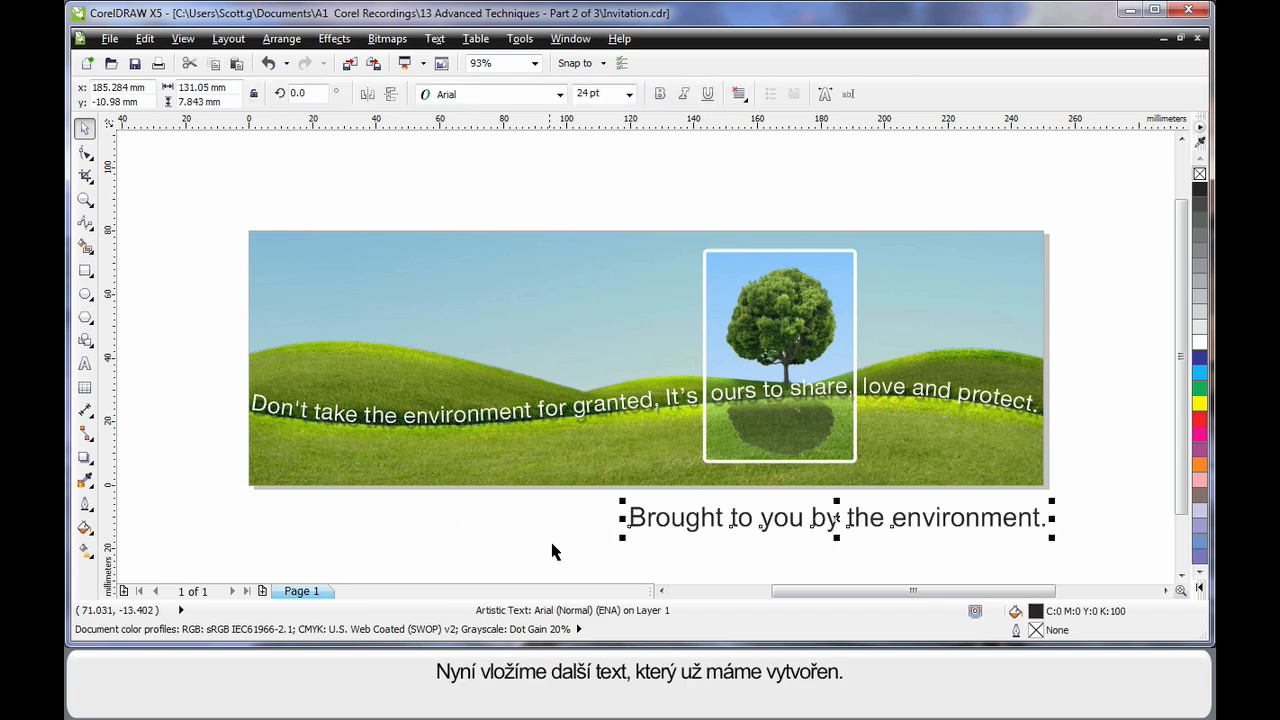
pyautogui.moveTo(622, 537); pyautogui.dragTo(771, 523)
pyautogui.moveTo(990, 512); pyautogui.dragTo(955, 481)
# Step: Fill the "Brought to you by the environment." text with white and set its font to HelveticaNeueLT Pro 55 Roman
pyautogui.click(1200, 342)
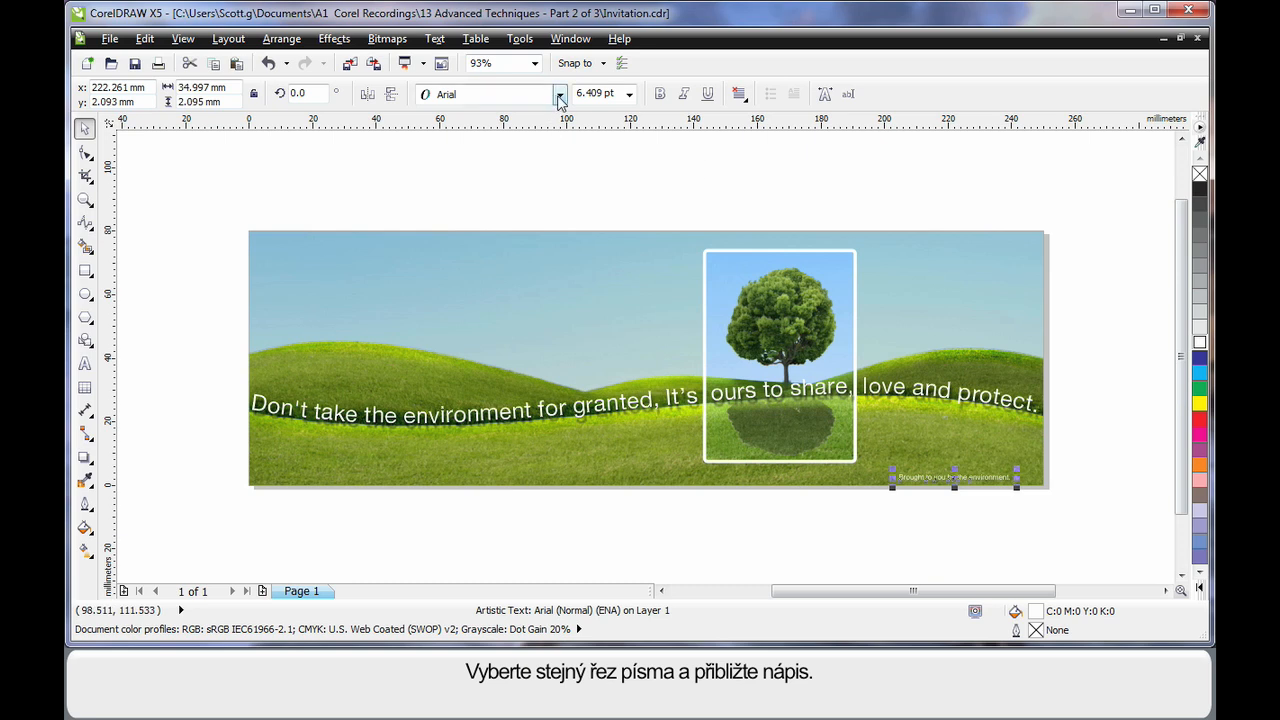
pyautogui.click(559, 94)
pyautogui.click(546, 115)
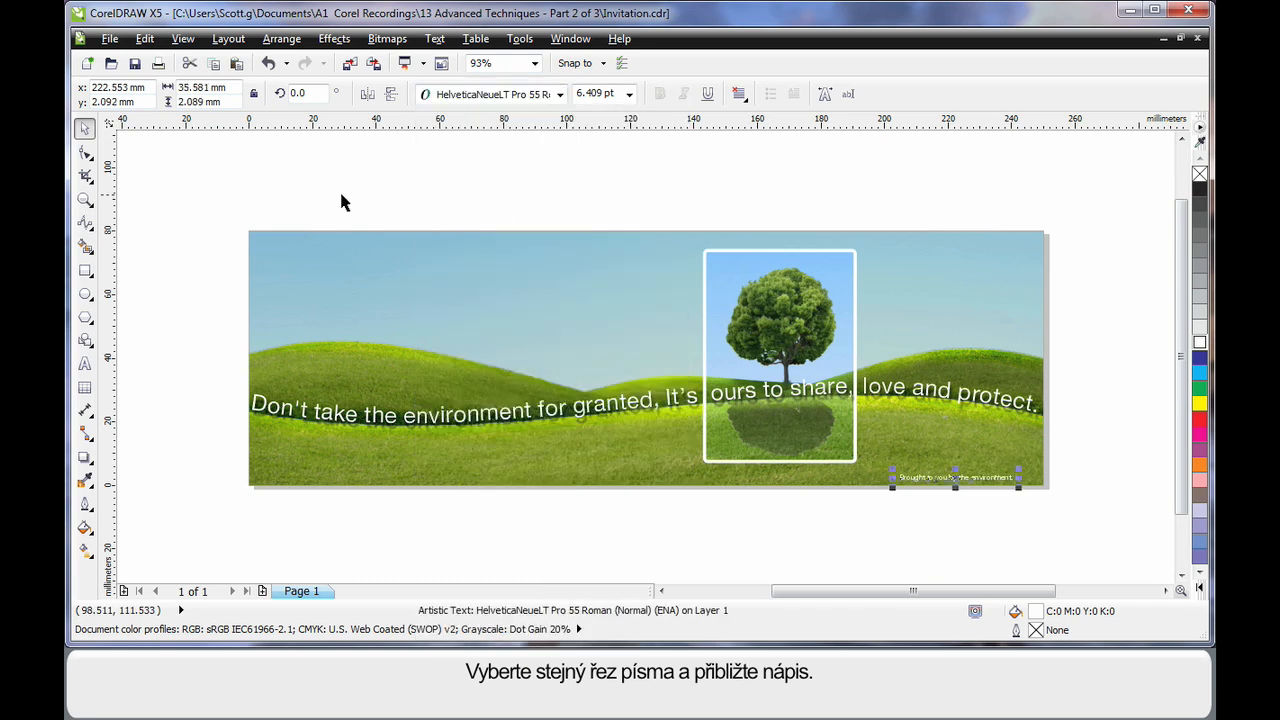
# Step: Set up the Artistic Media sprayer with the Footprint category for a symbol near the "Brought to you by the environment." text
pyautogui.click(92, 201)
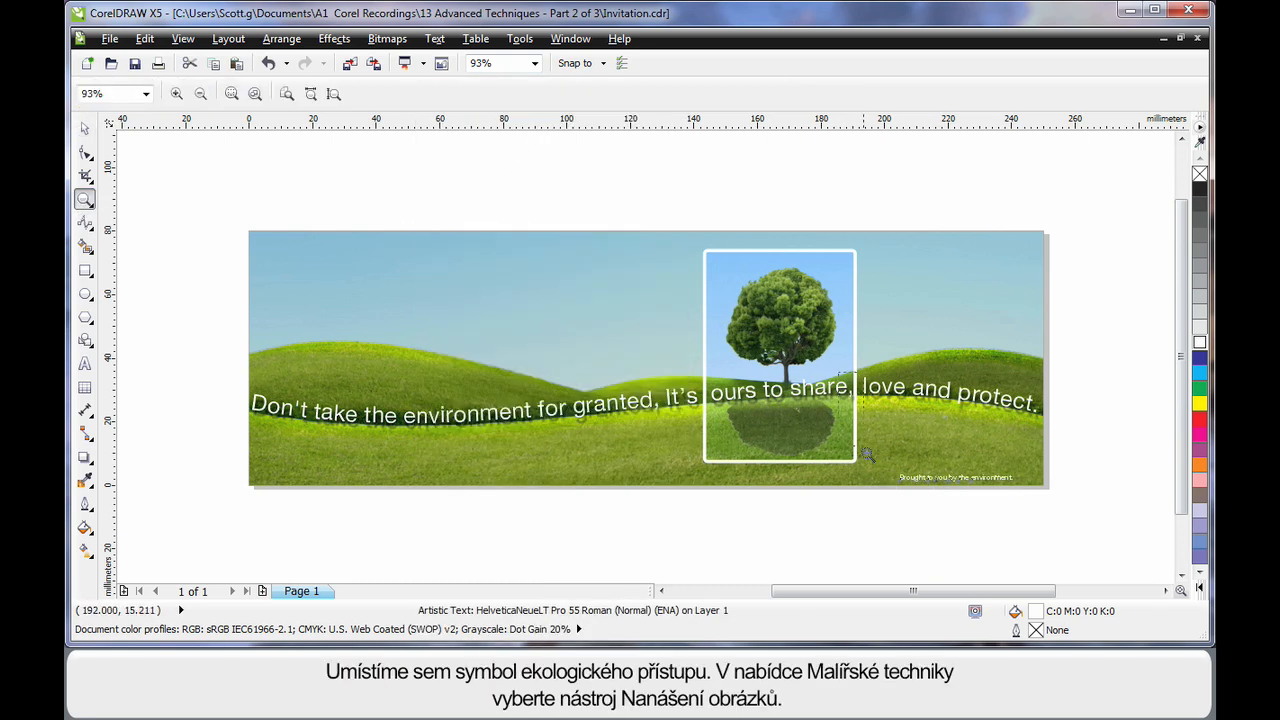
pyautogui.moveTo(841, 374); pyautogui.dragTo(1066, 512)
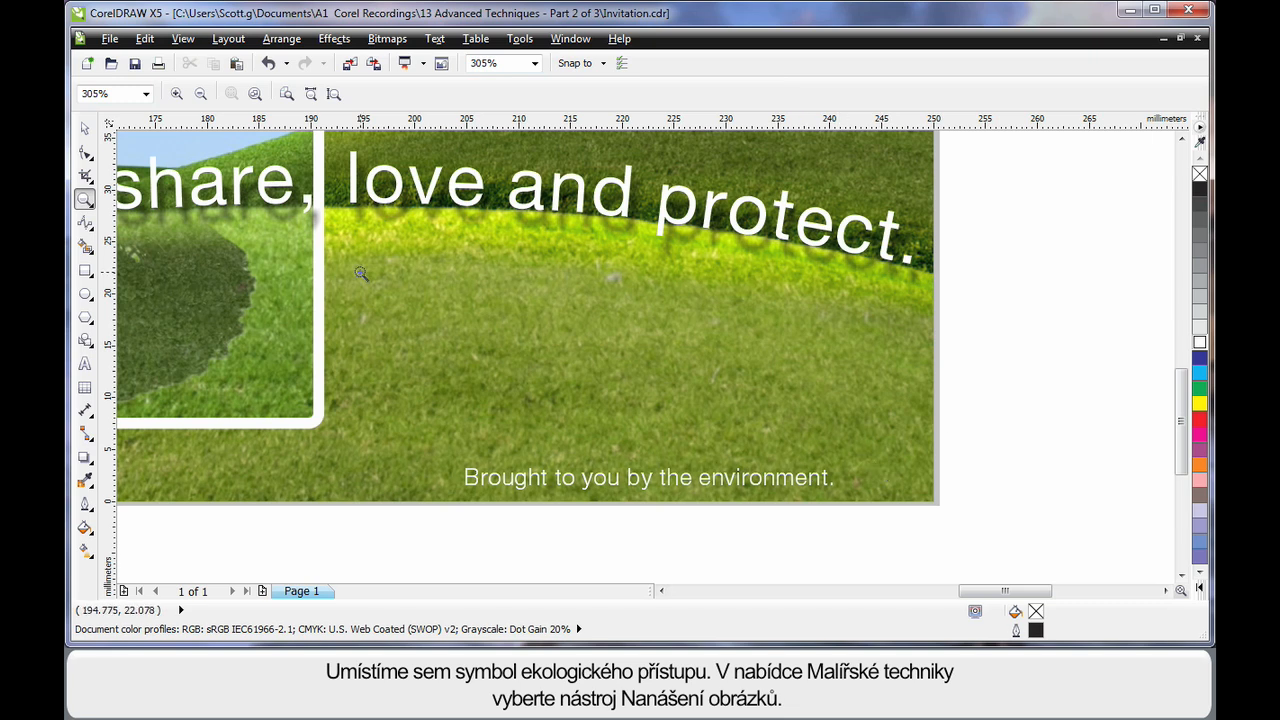
pyautogui.click(94, 230)
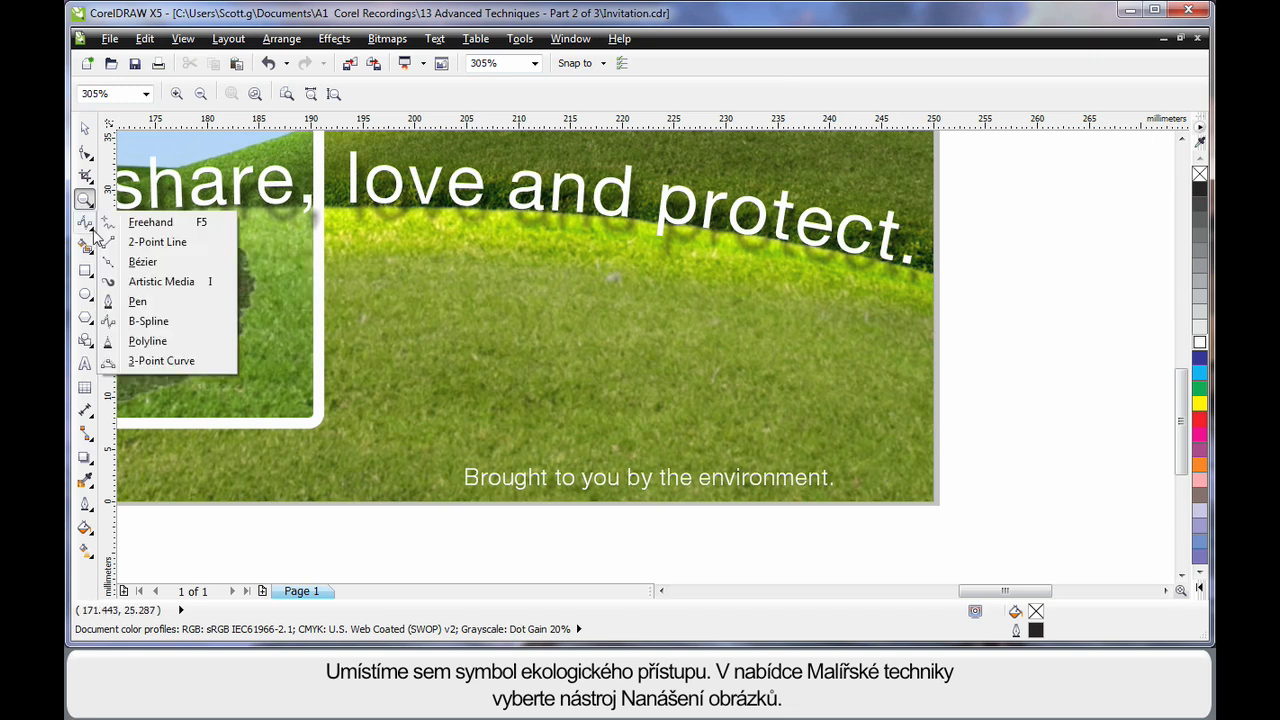
pyautogui.click(170, 282)
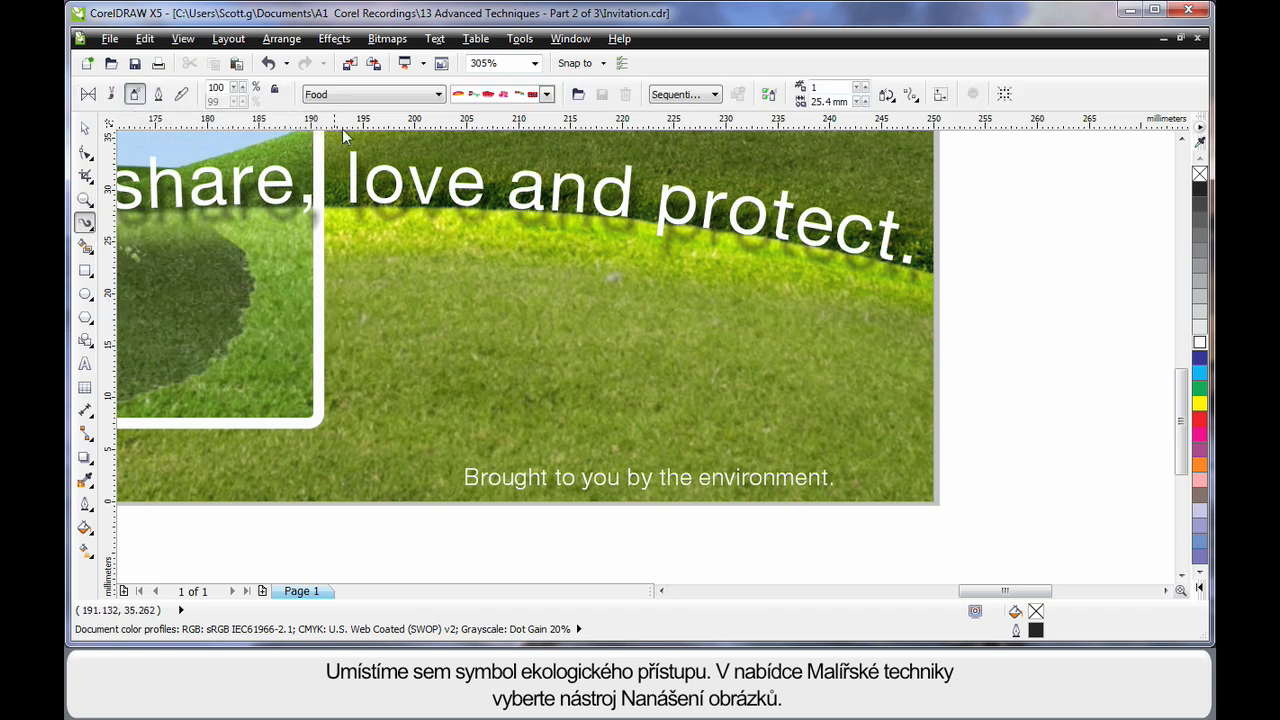
pyautogui.click(421, 95)
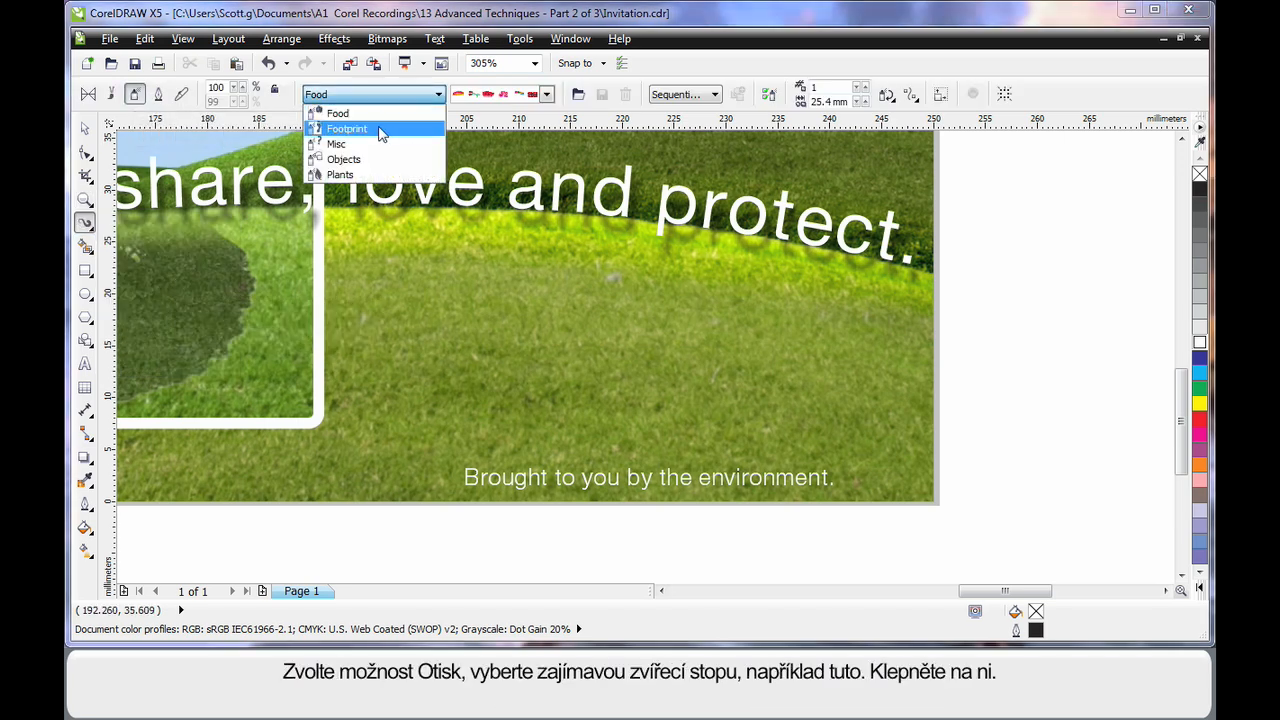
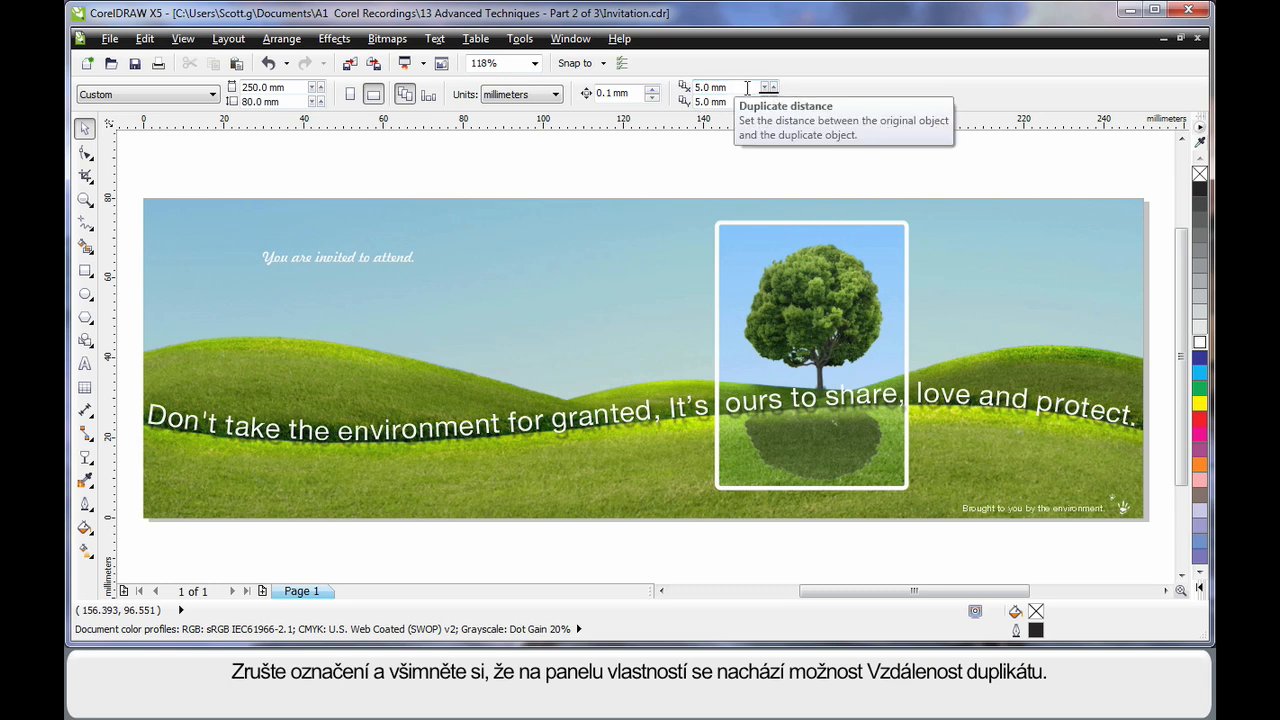
# Step: Set the duplicate distance to 0 mm horizontally and -4 mm vertically
pyautogui.click(746, 88)
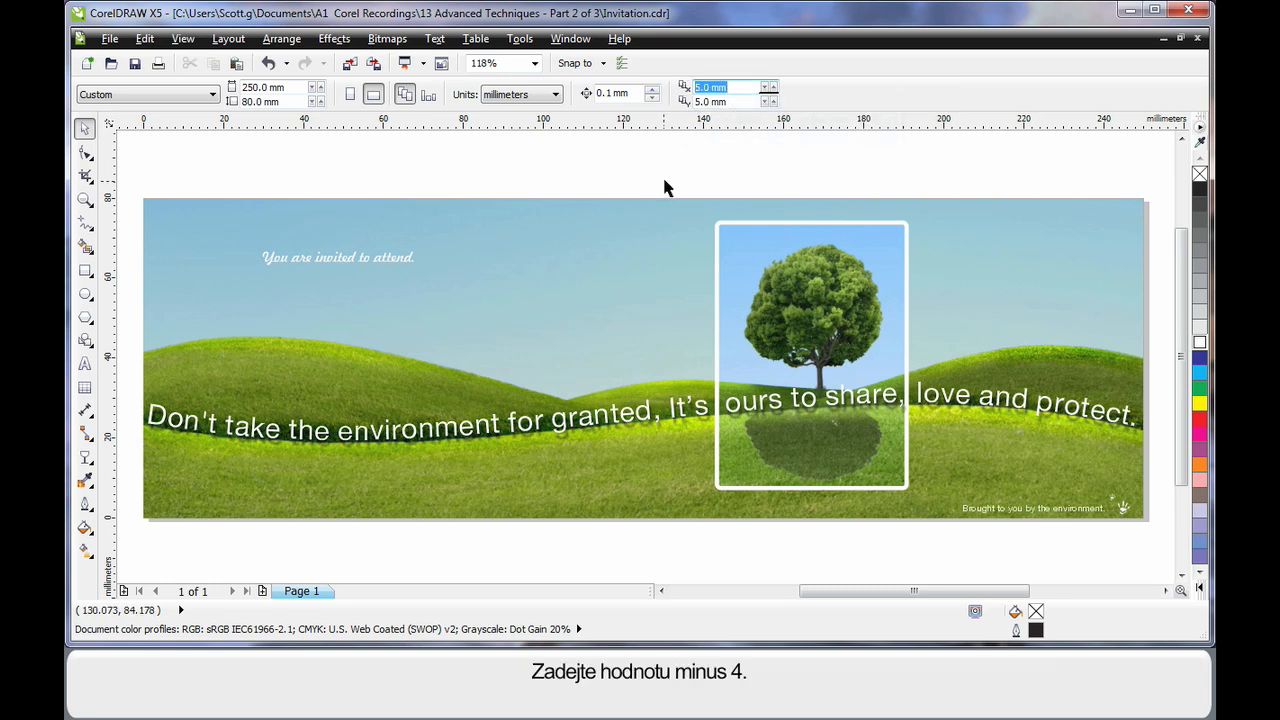
pyautogui.write('0')
pyautogui.press('Tab')
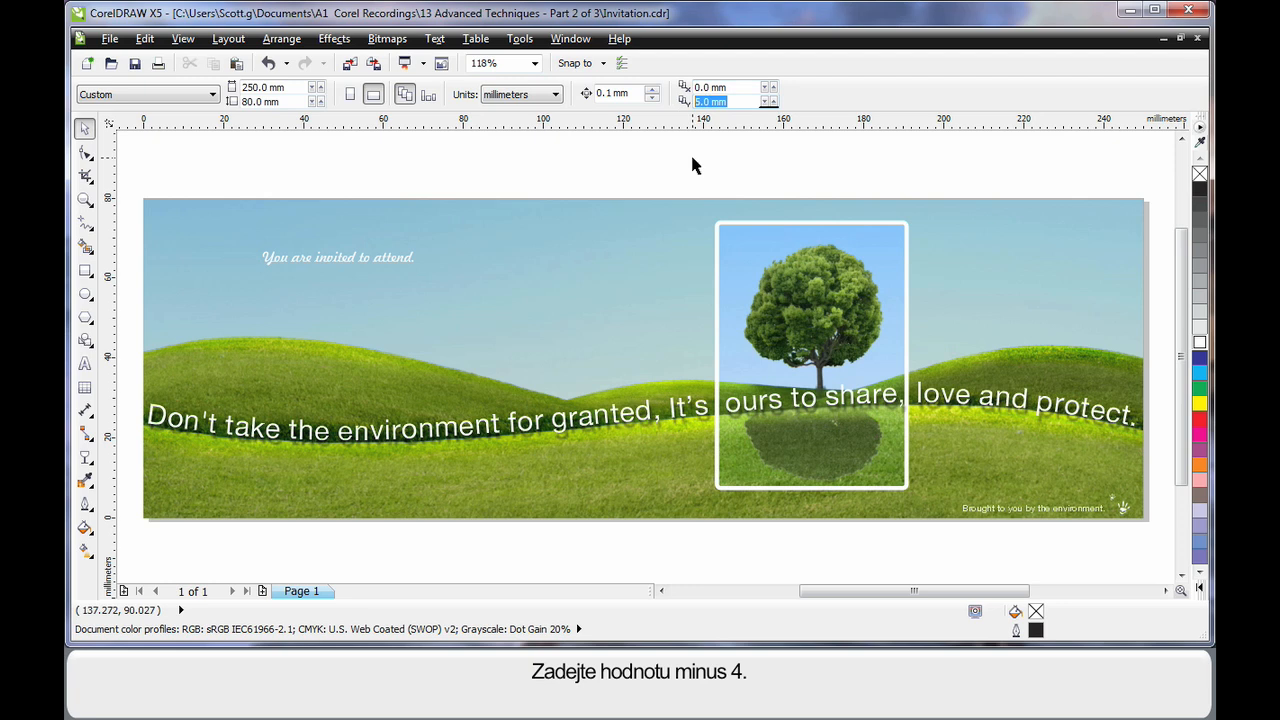
pyautogui.write('-4')
# Step: Draw a straight horizontal Freehand line about 71 mm long below "You are invited to attend." and give it a white outline
pyautogui.click(85, 224)
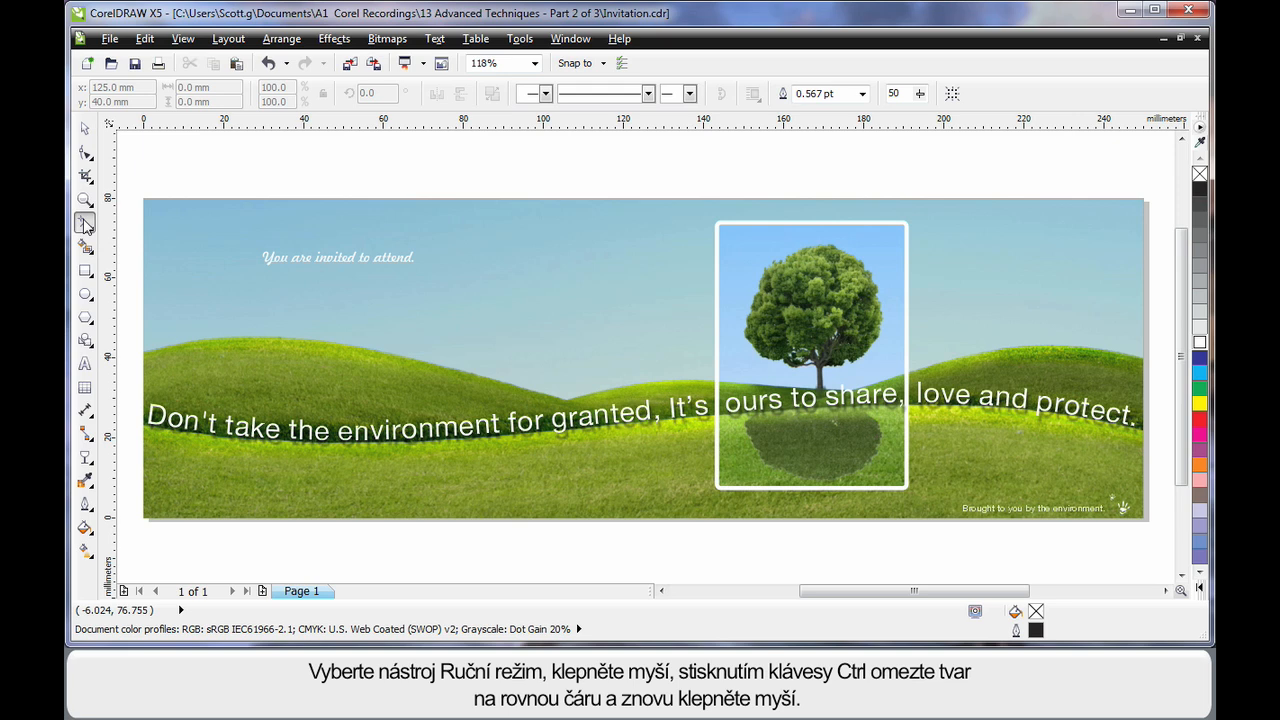
pyautogui.click(266, 278)
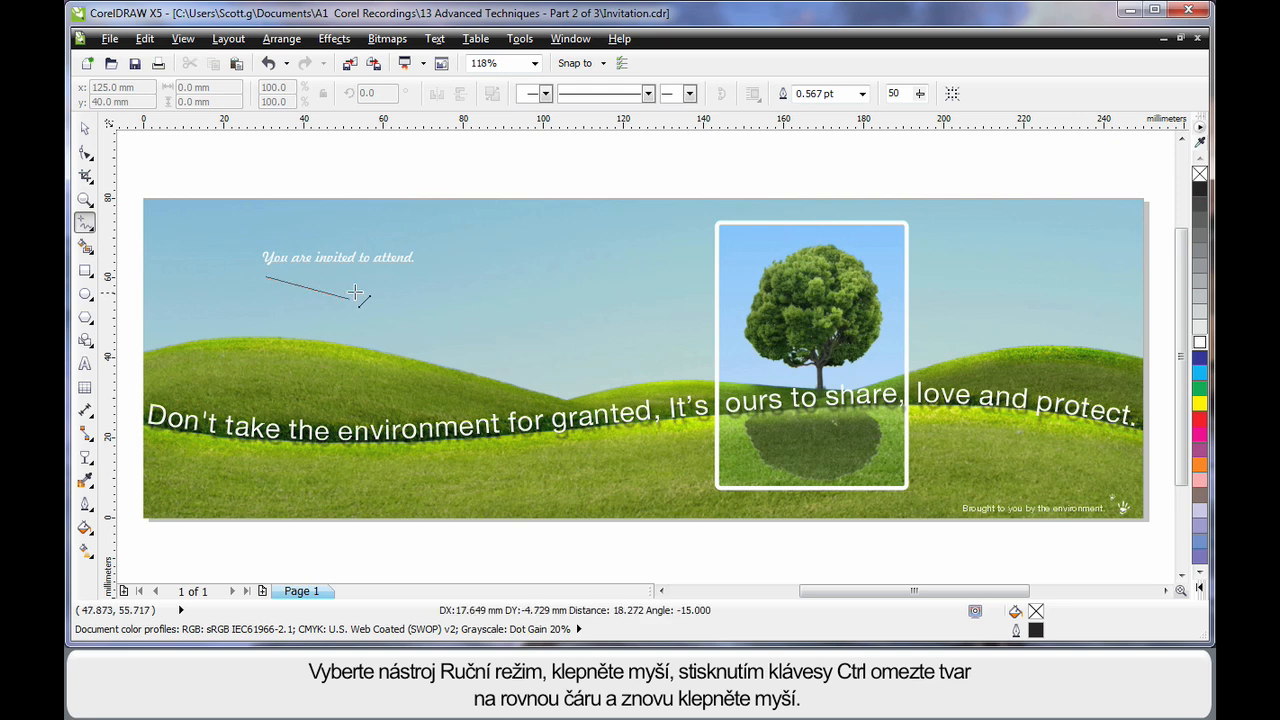
pyautogui.keyDown('ctrl'); pyautogui.click(555, 278); pyautogui.keyUp('ctrl')
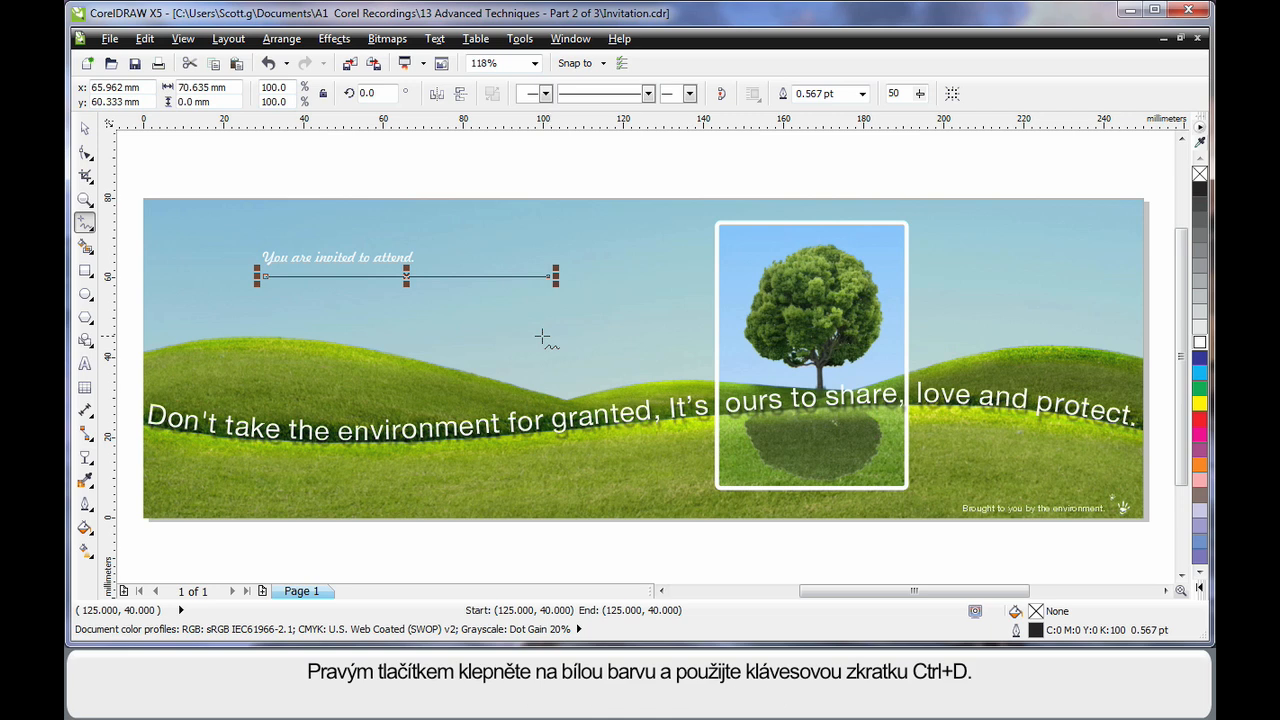
pyautogui.rightClick(1200, 341)
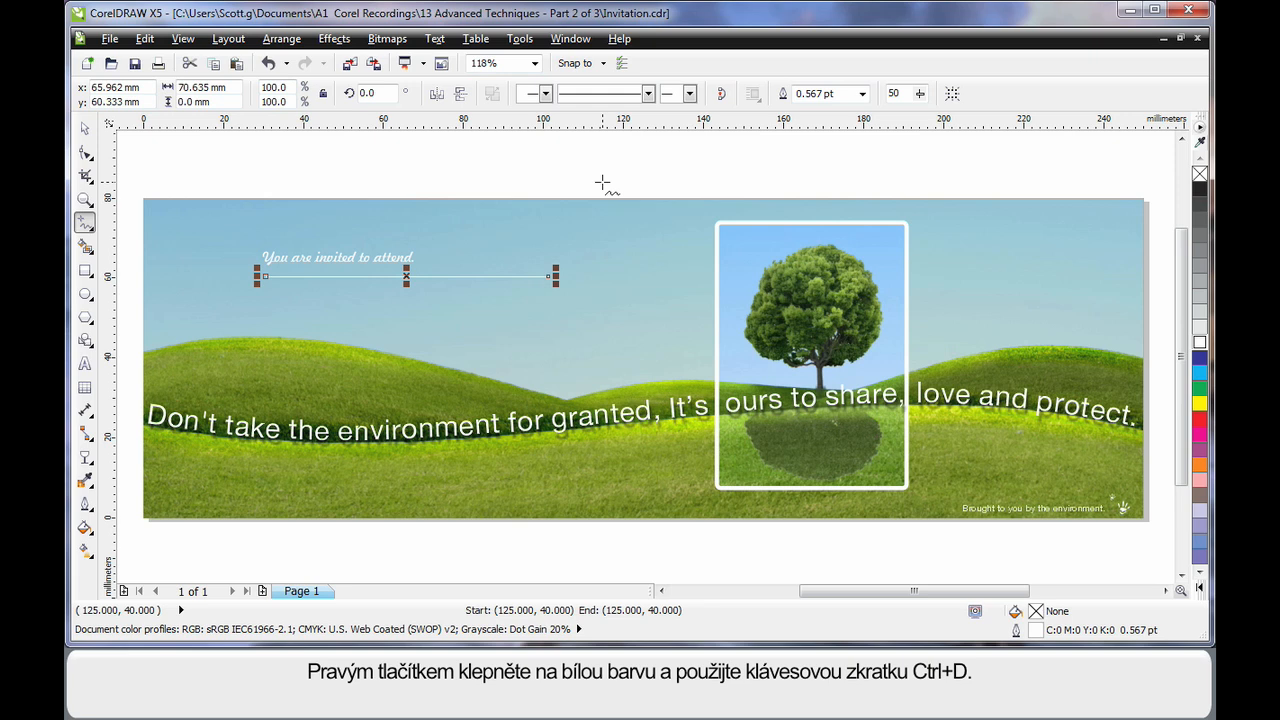
# Step: Duplicate the white line four times downward at the set duplicate distance, and deselect the last copy
pyautogui.hotkey('ctrl', 'd')
pyautogui.hotkey('ctrl', 'd')
pyautogui.hotkey('ctrl', 'd')
pyautogui.hotkey('ctrl', 'd')
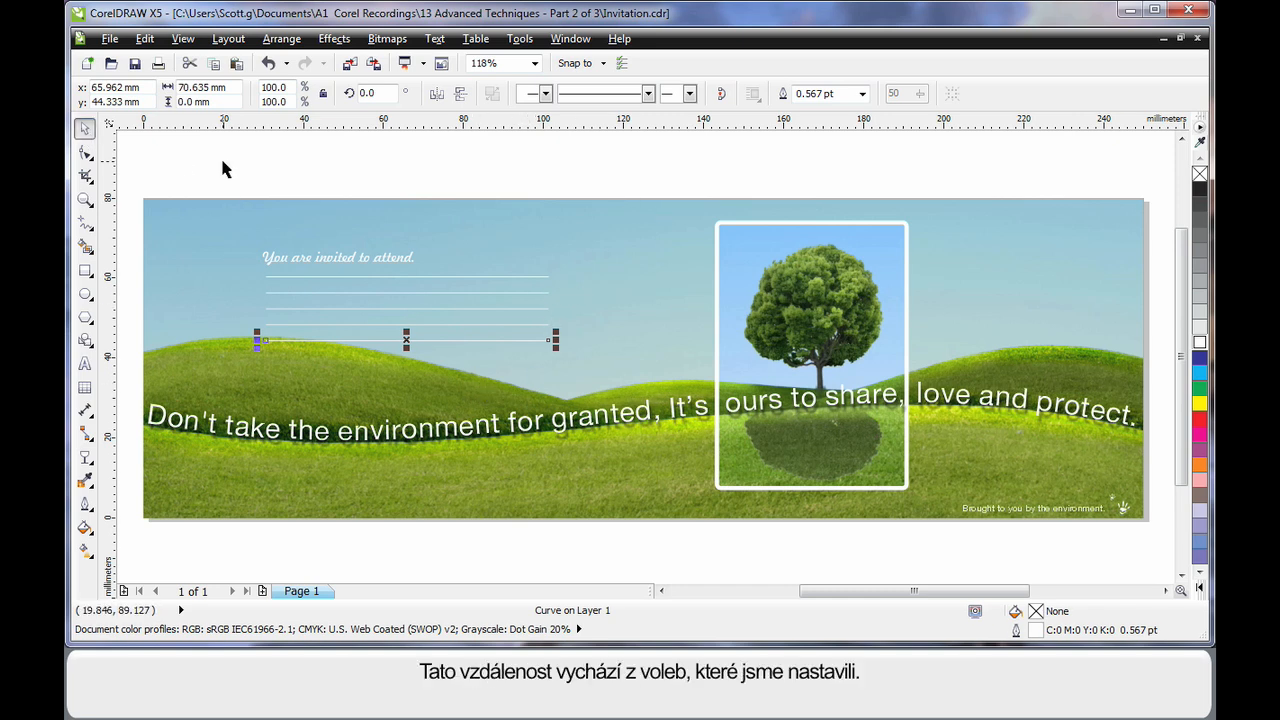
pyautogui.press('Escape')
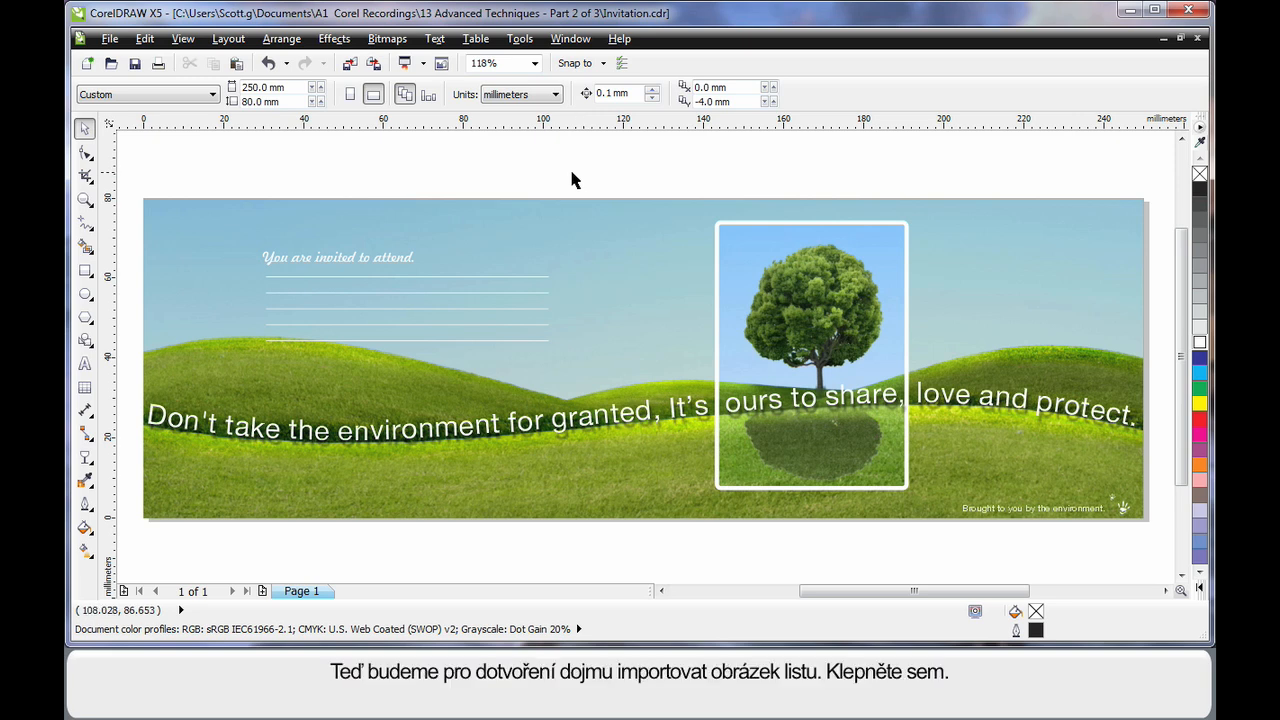
# Step: Import leaf.cdr and place the leaf at the right end of the white lines, beside the tree's frame
pyautogui.click(350, 64)
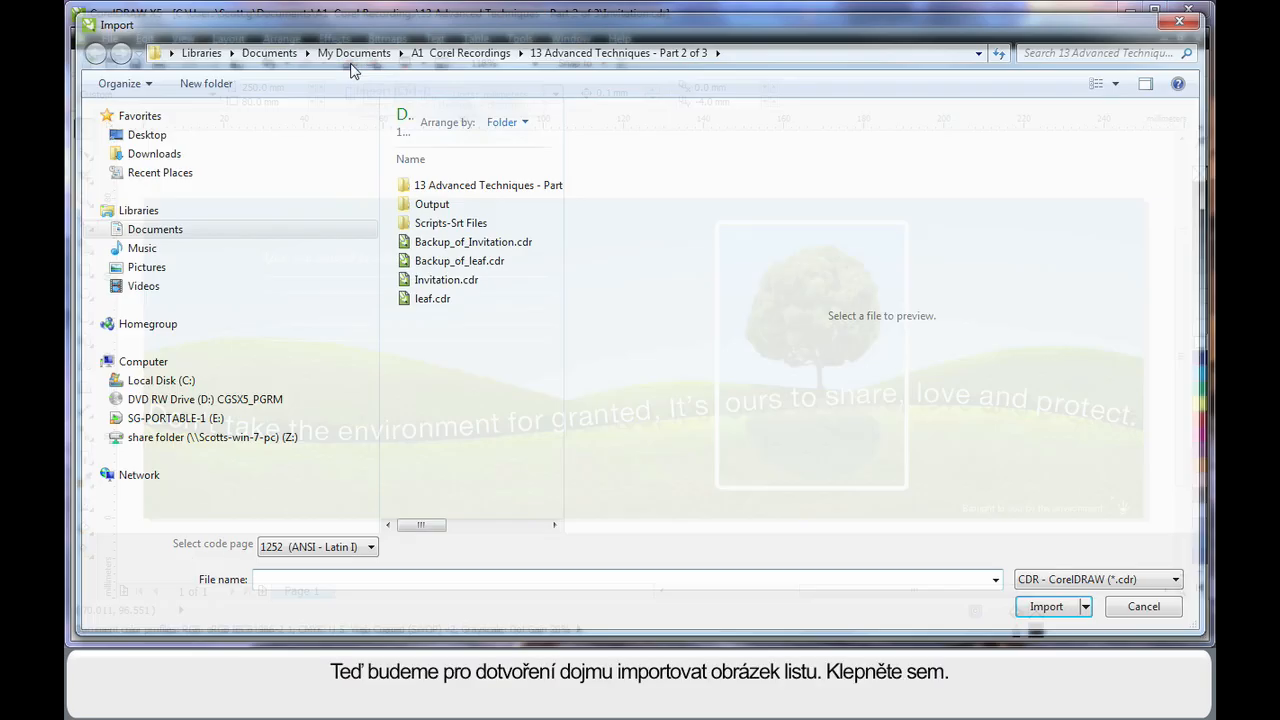
pyautogui.doubleClick(436, 298)
pyautogui.click(548, 221)
pyautogui.click(743, 168)
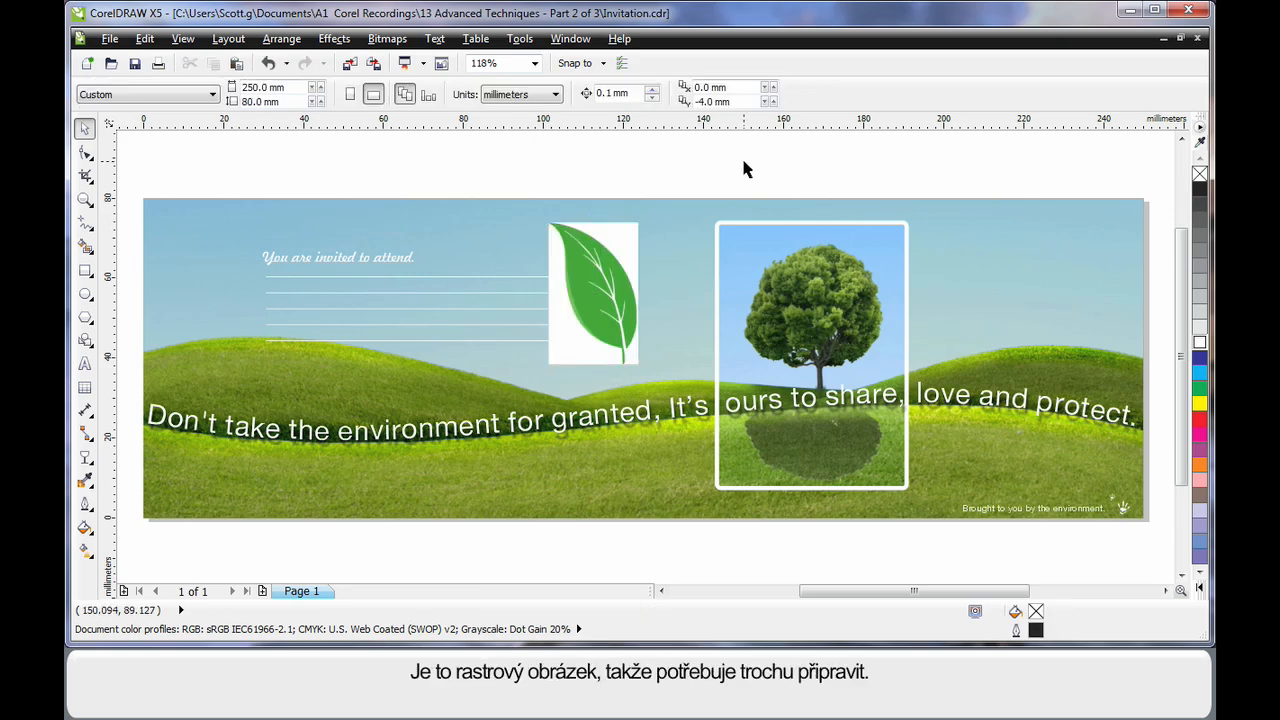
# Step: Convert the leaf bitmap to vectors with an Outline Trace of type Detailed logo, deleting the original image
pyautogui.click(617, 252)
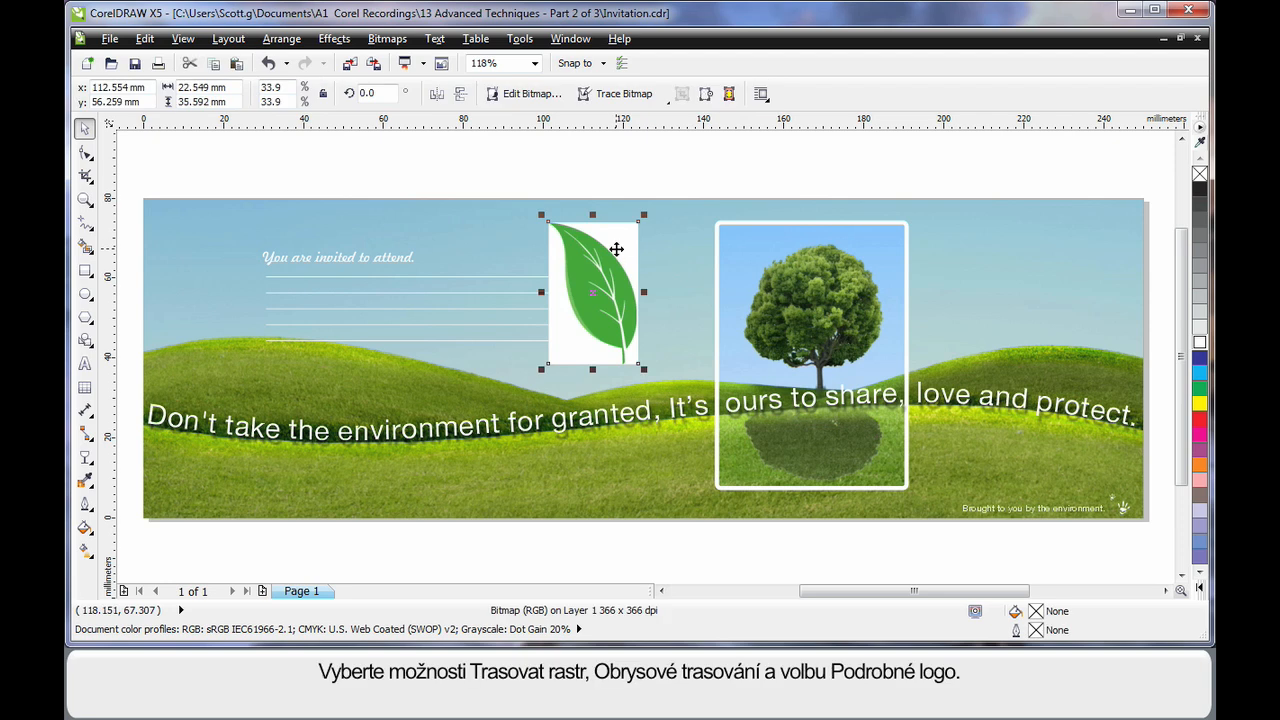
pyautogui.click(640, 95)
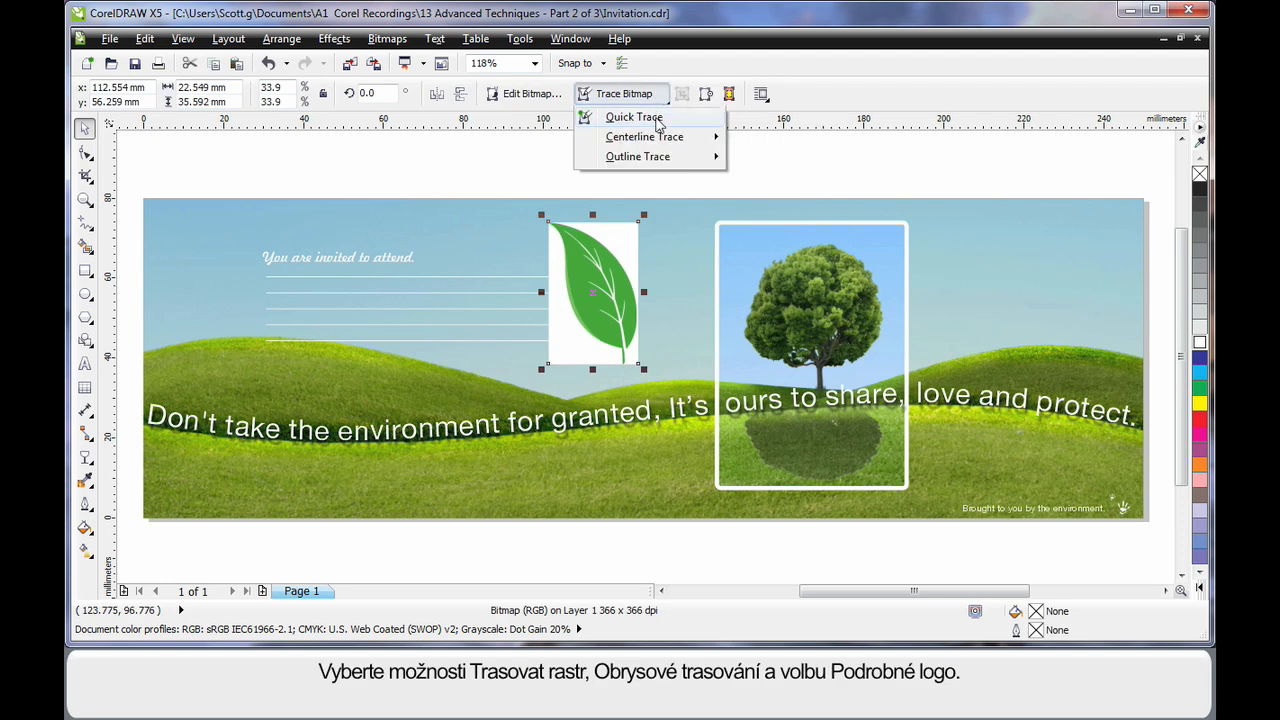
pyautogui.moveTo(647, 165)
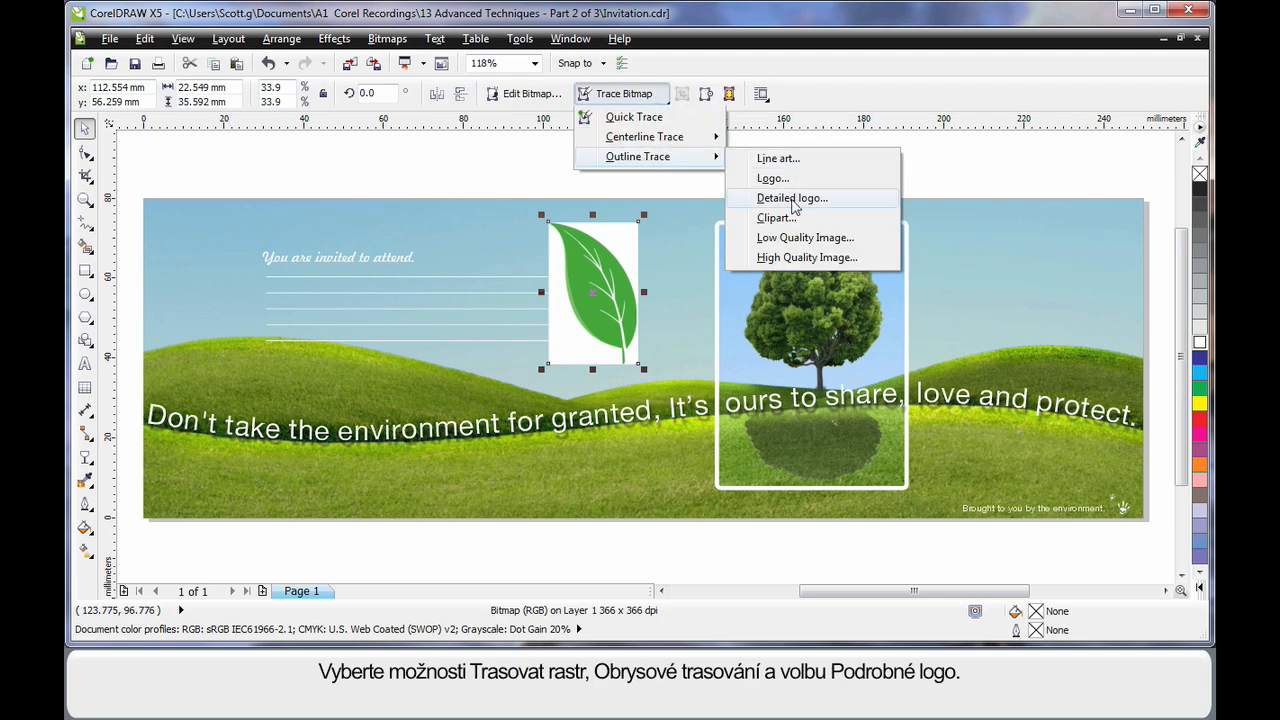
pyautogui.click(792, 199)
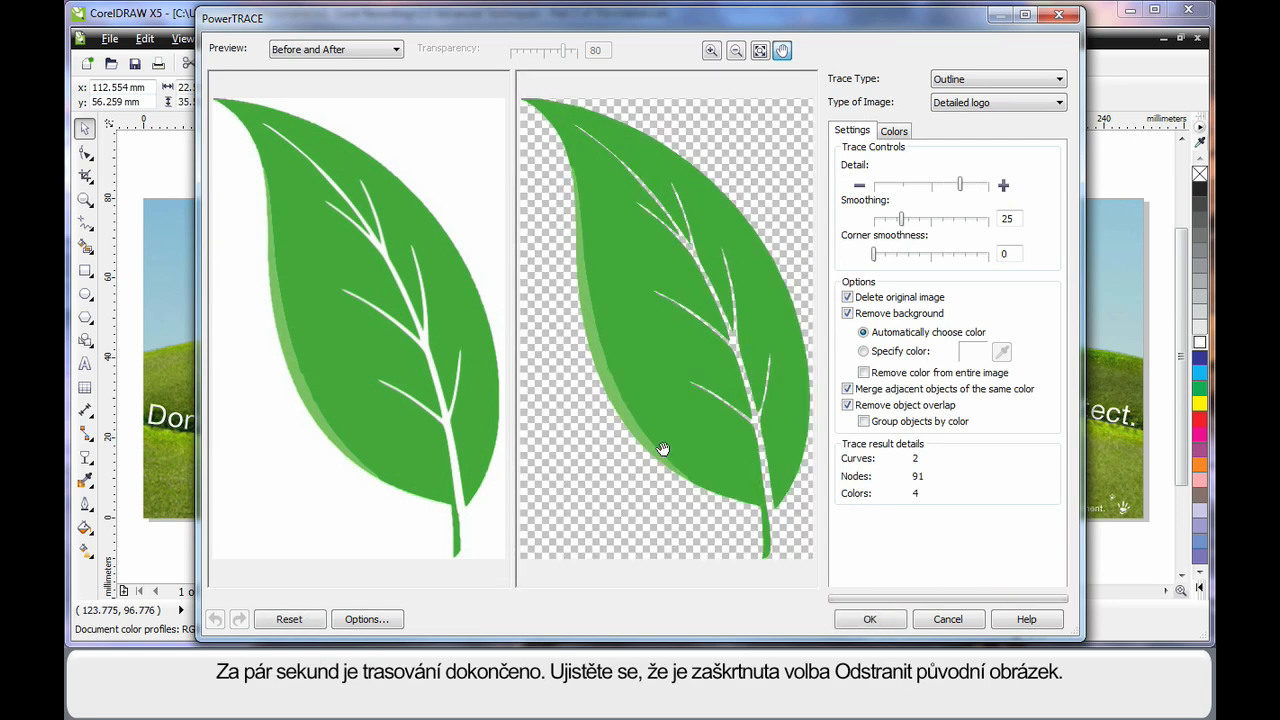
pyautogui.click(850, 299)
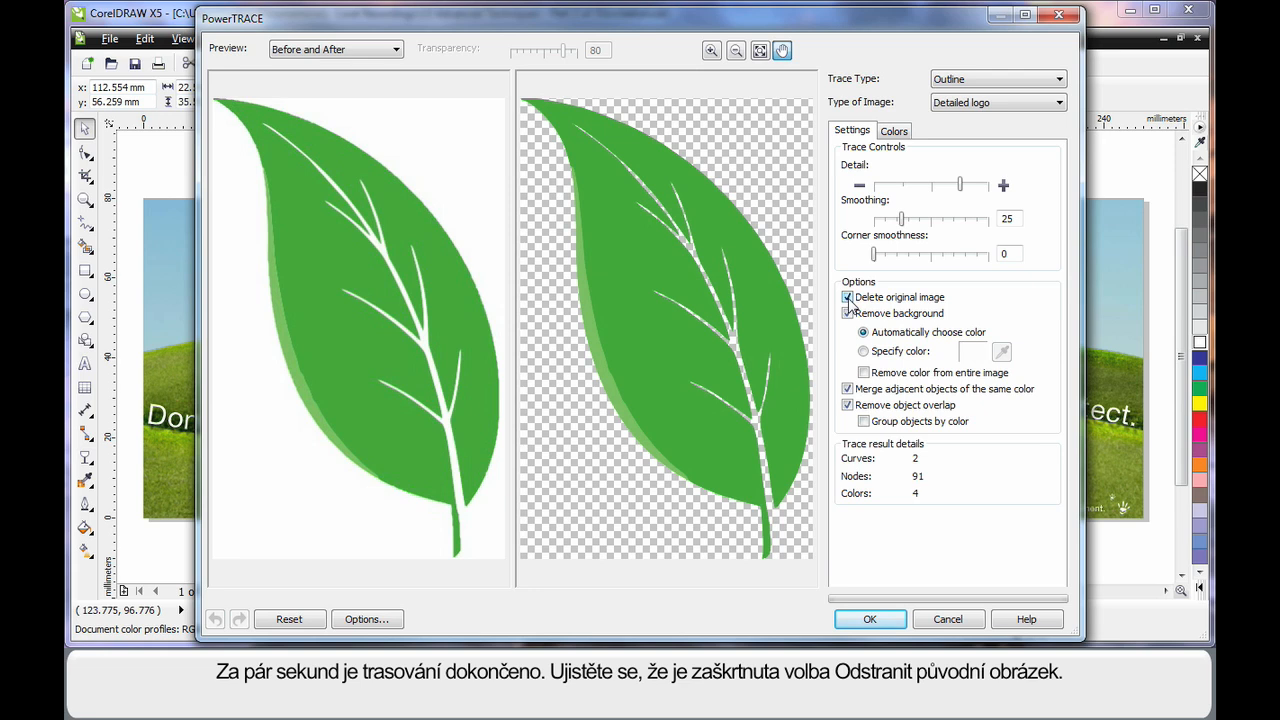
pyautogui.click(862, 618)
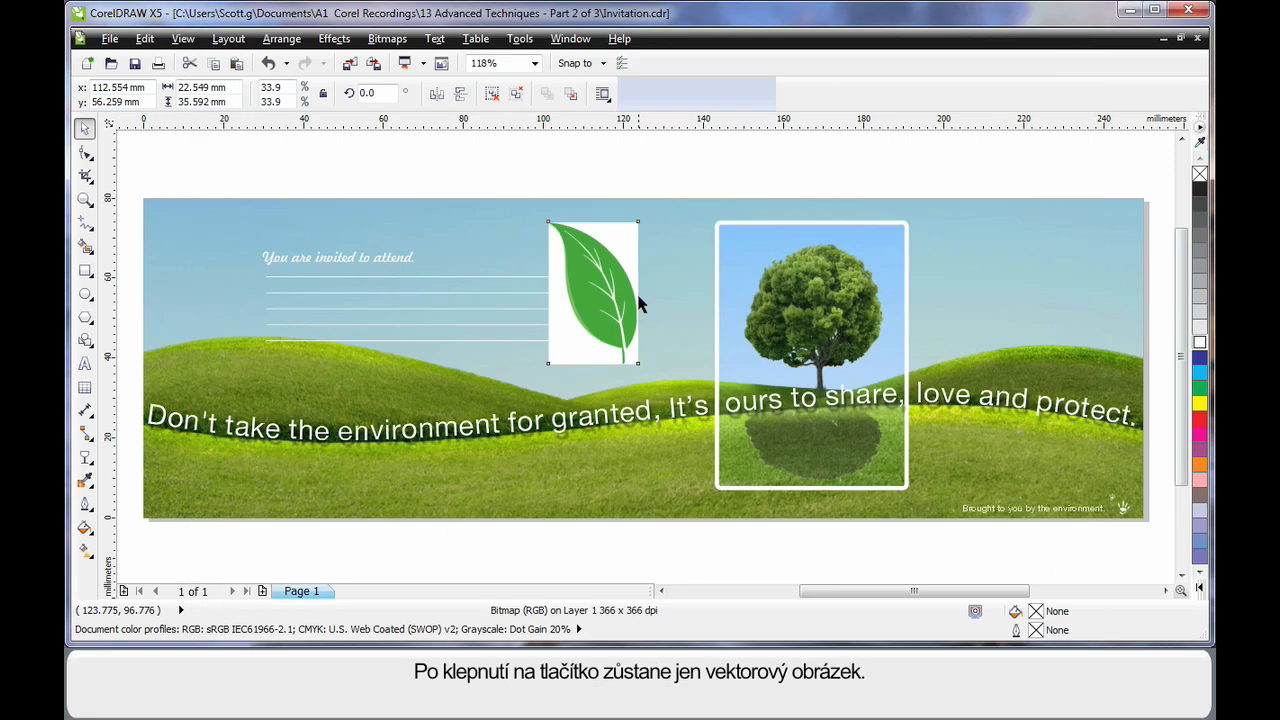
pyautogui.click(671, 165)
# Step: Fill the traced leaf white, shrink it to about 2.6 × 4.2 mm and place it above the right end of the top writing line
pyautogui.click(622, 294)
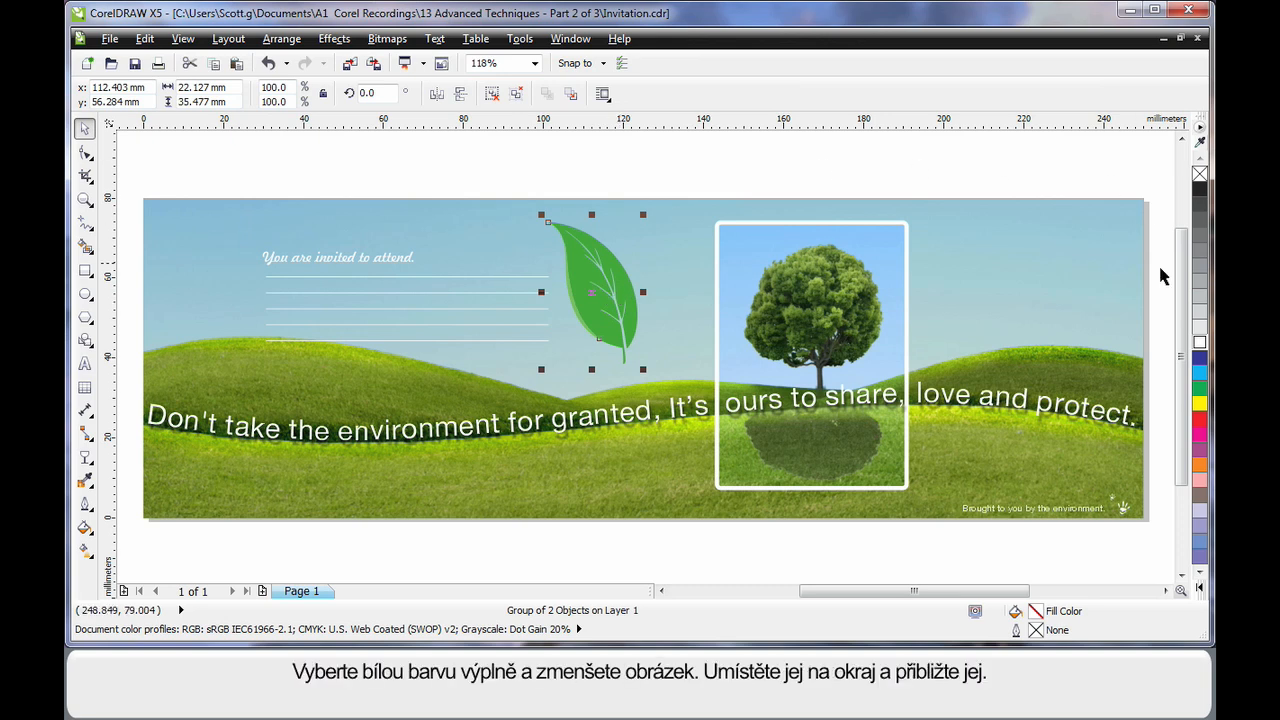
pyautogui.click(1200, 342)
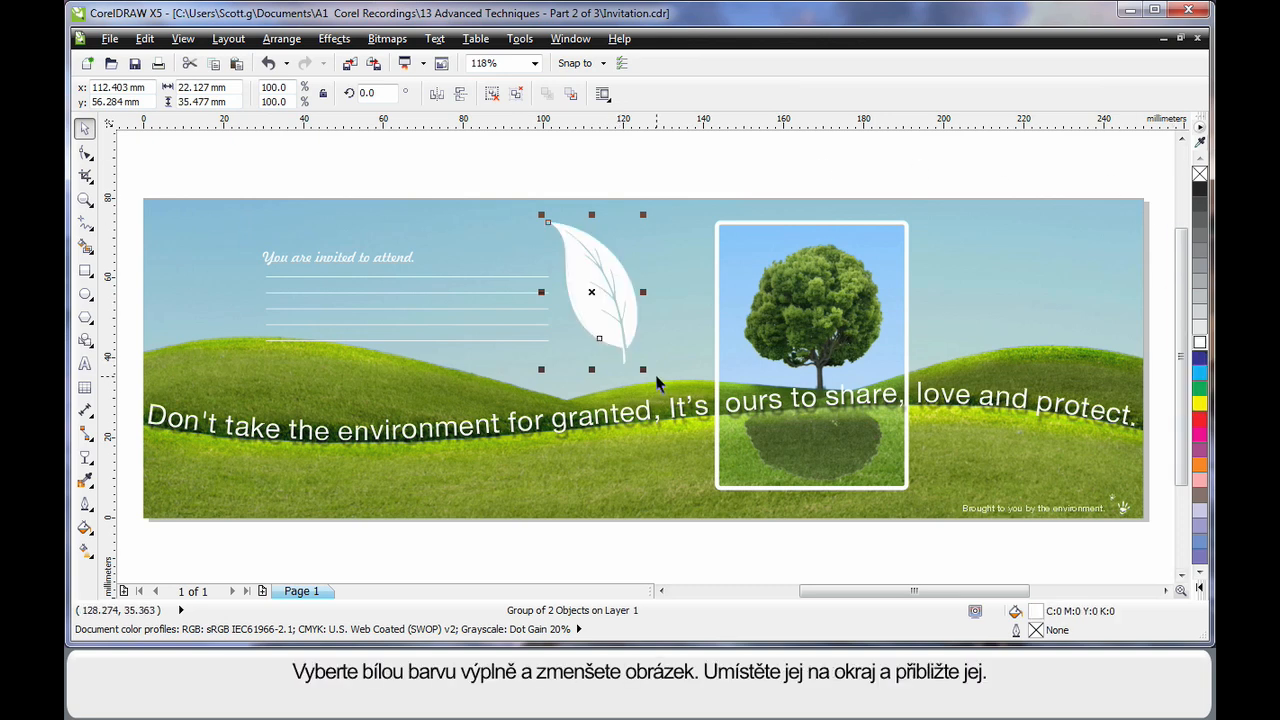
pyautogui.moveTo(643, 369); pyautogui.dragTo(548, 264)
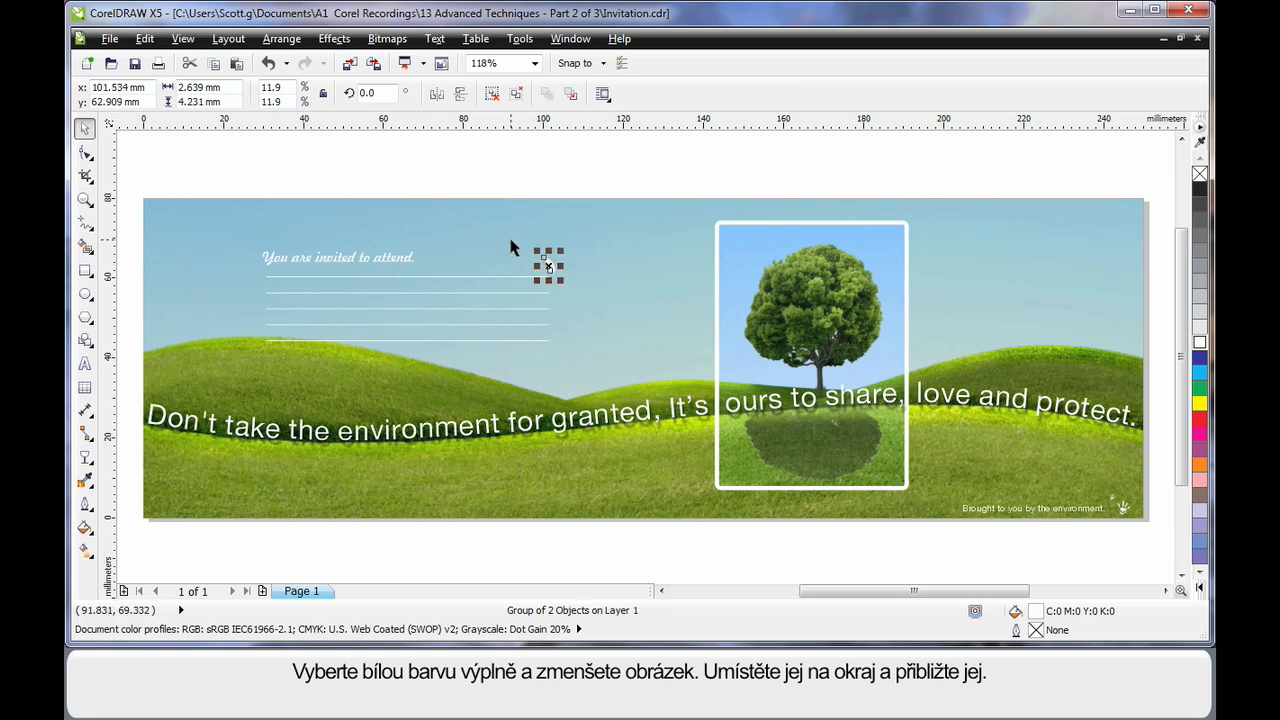
# Step: Apply a Uniform transparency of 50 to the small white leaf
pyautogui.press('z')
pyautogui.moveTo(494, 223); pyautogui.dragTo(600, 306)
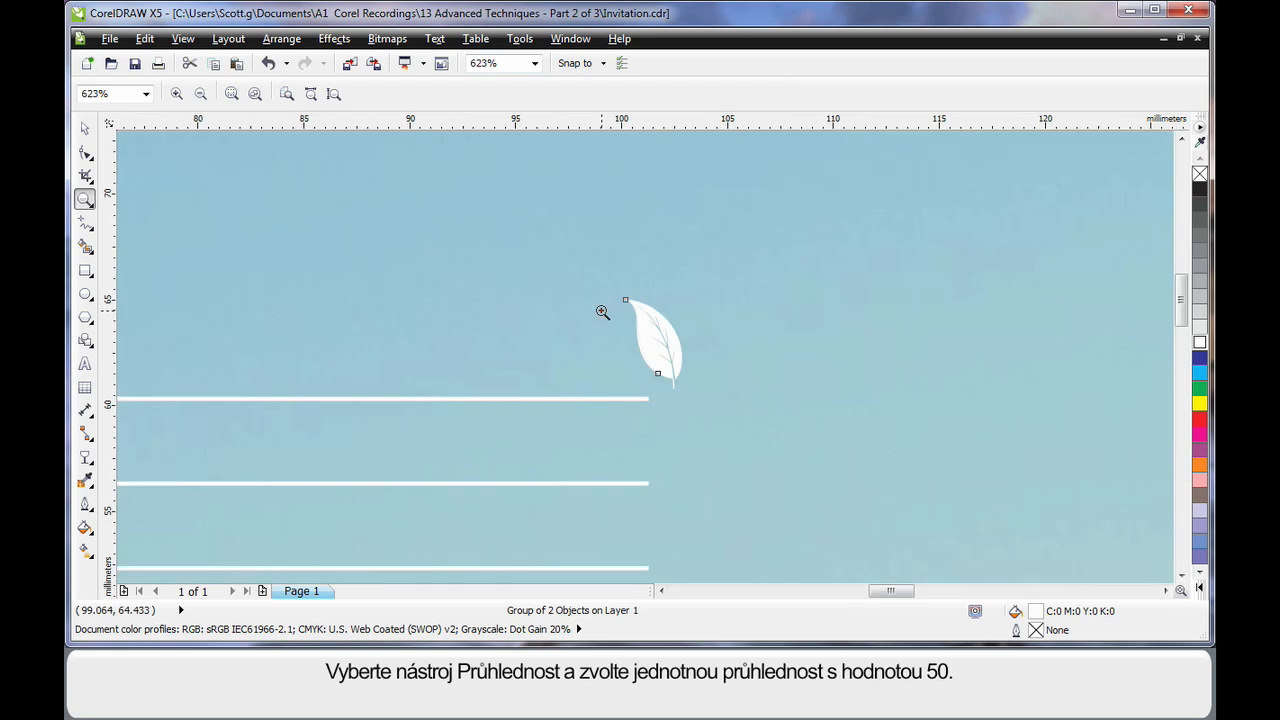
pyautogui.click(91, 462)
pyautogui.click(152, 576)
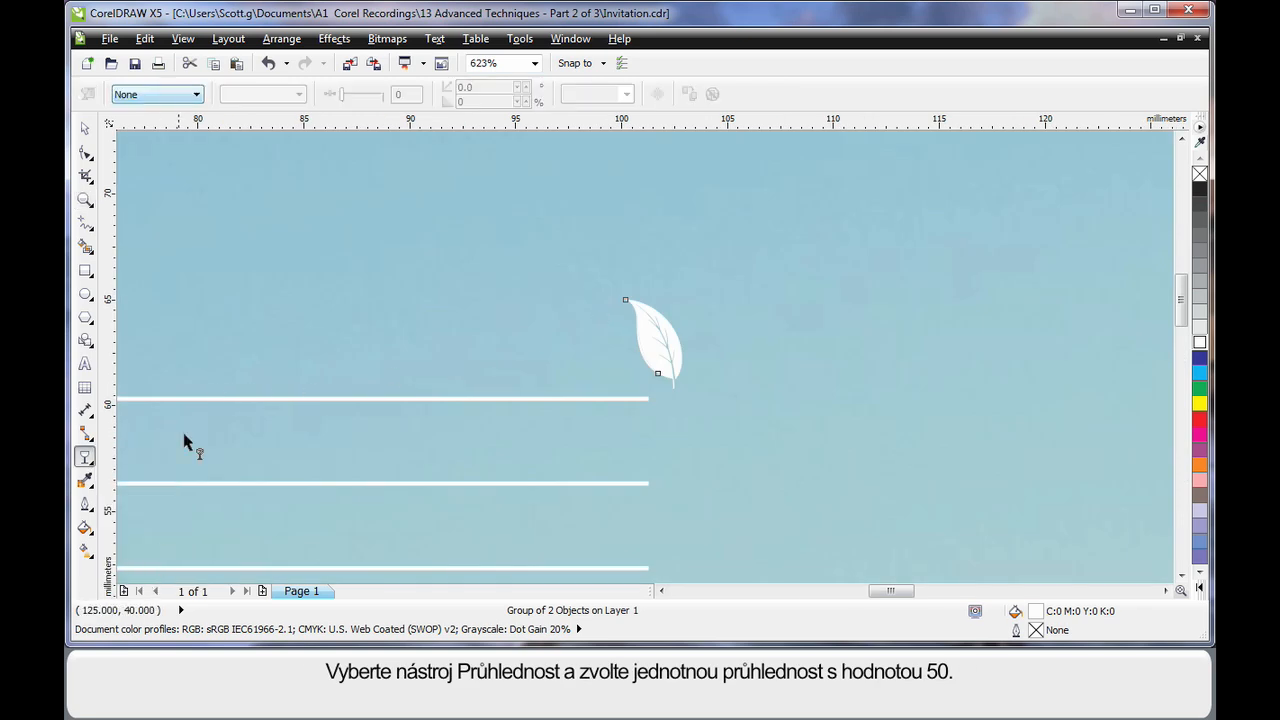
pyautogui.click(182, 95)
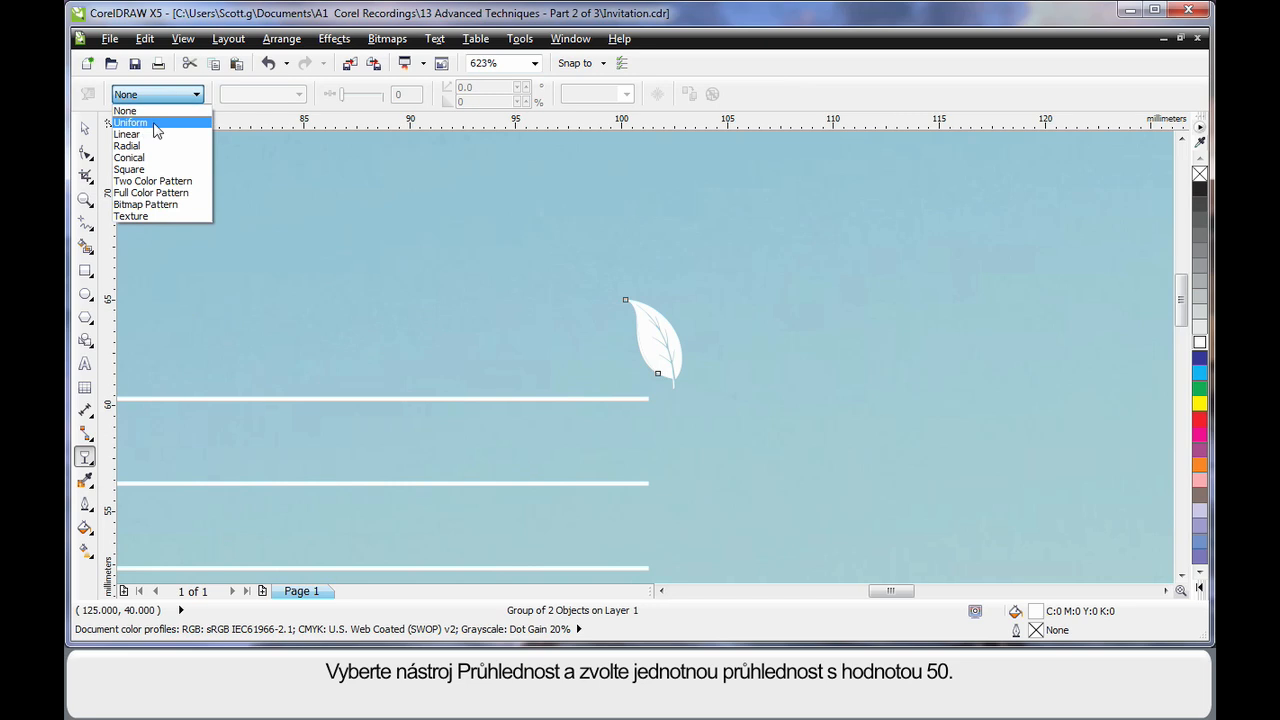
pyautogui.click(155, 124)
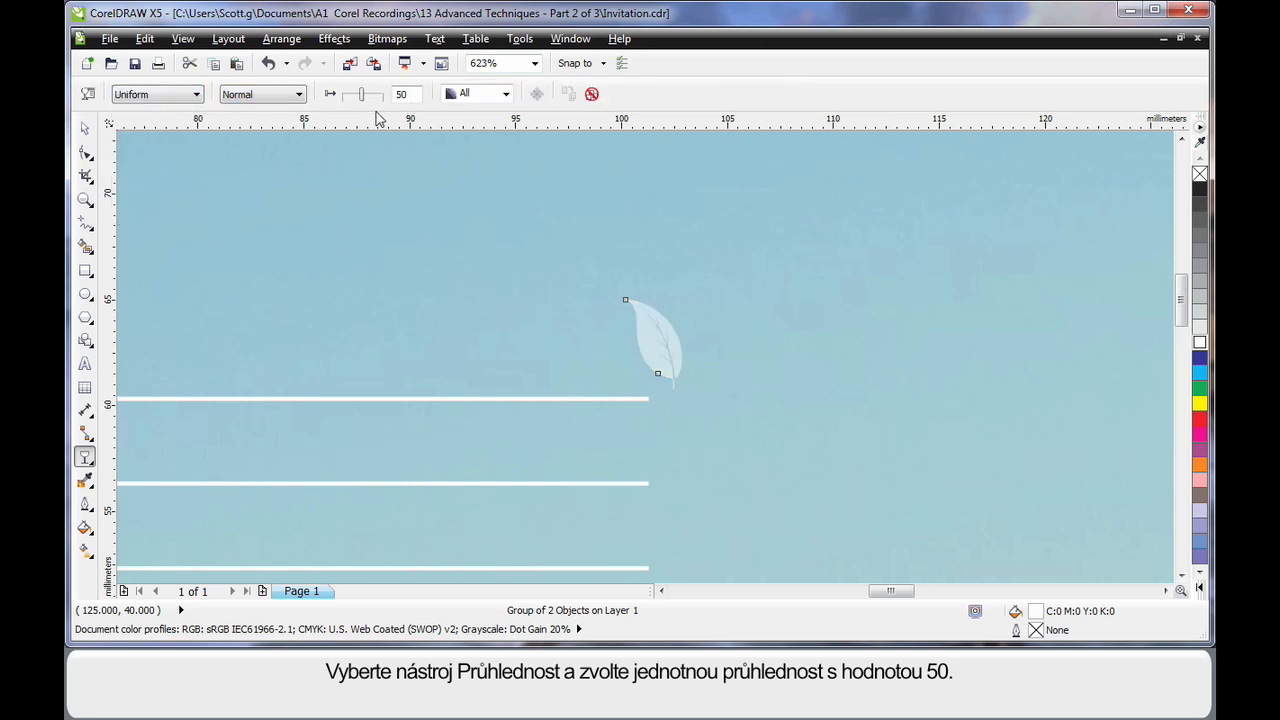
# Step: Move the transparent leaf slightly left so its stem meets the end of the top writing line, and deselect it
pyautogui.click(85, 128)
pyautogui.moveTo(671, 357); pyautogui.dragTo(654, 360)
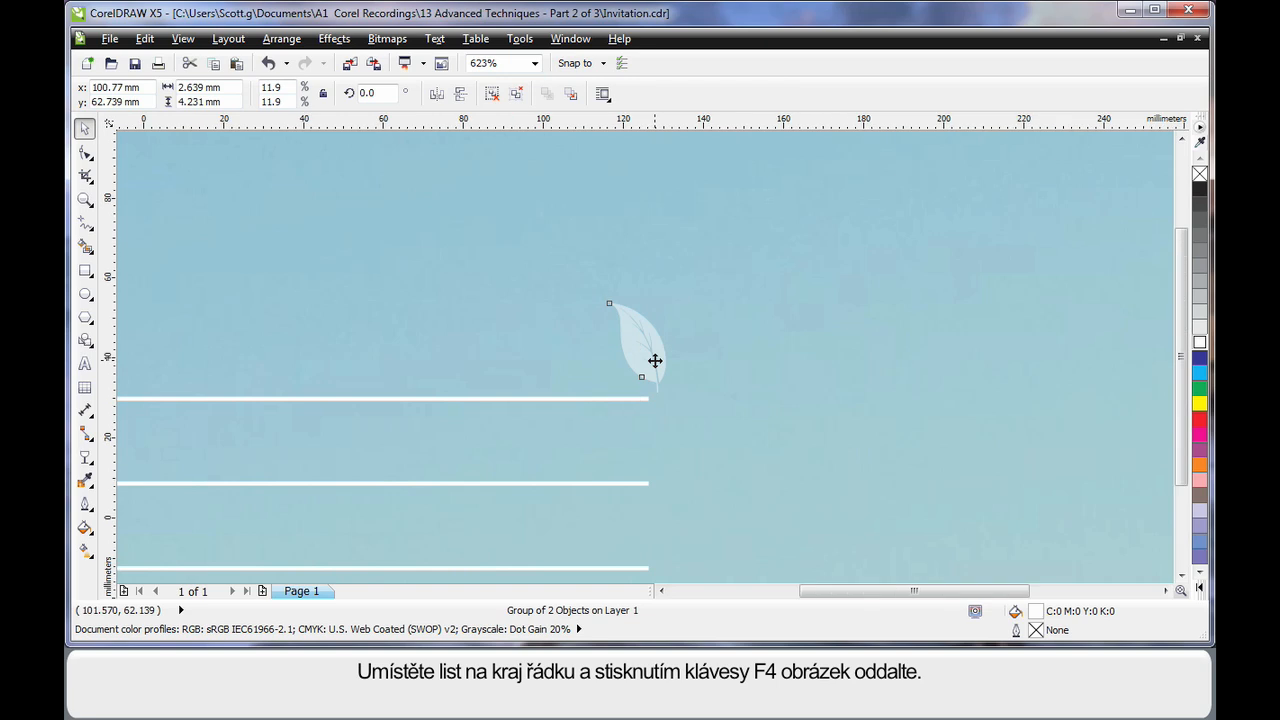
pyautogui.press('F4')
pyautogui.click(619, 162)
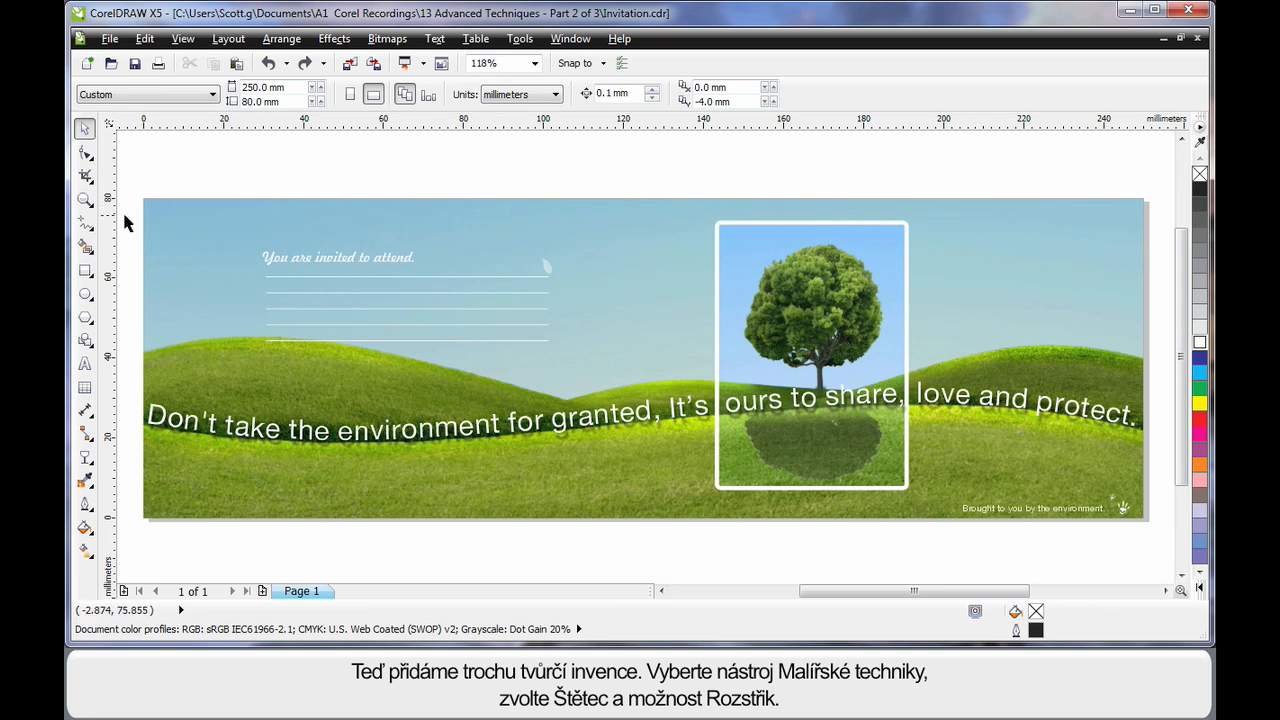
# Step: Set the Artistic Media tool to a Splatter brush with the dense, ragged black smear pattern
pyautogui.click(92, 233)
pyautogui.click(150, 277)
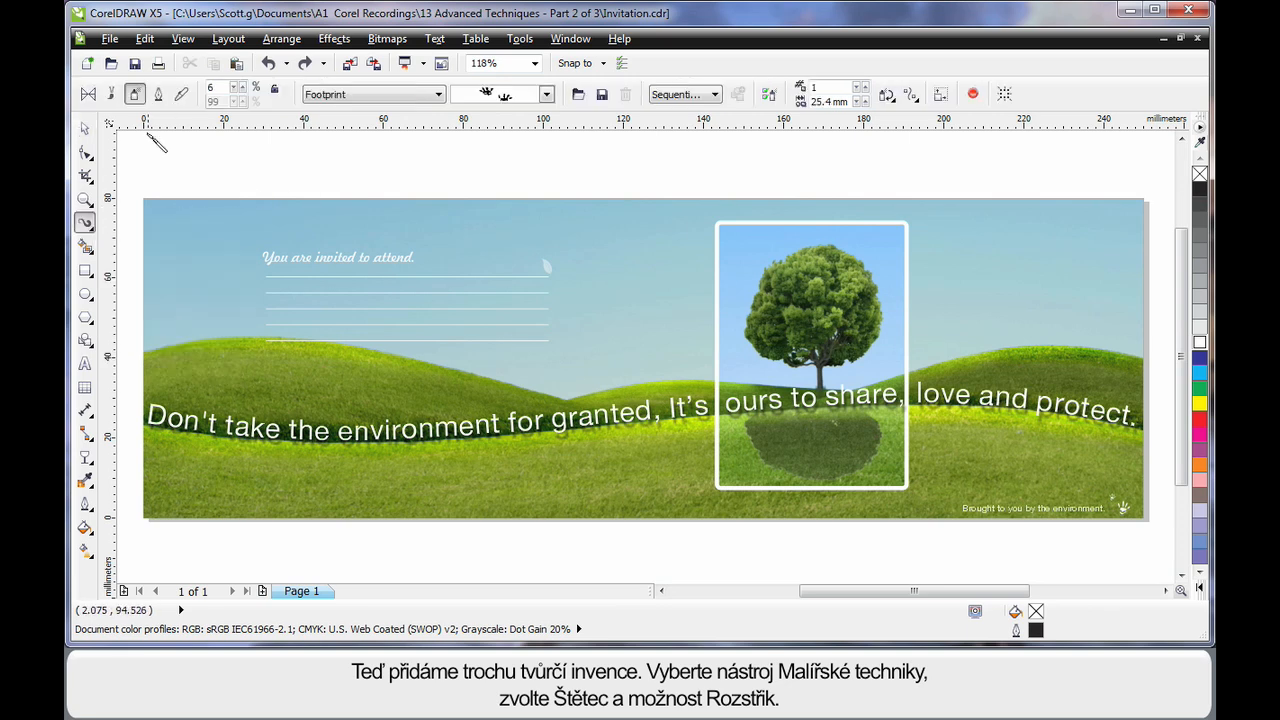
pyautogui.click(111, 93)
pyautogui.click(498, 95)
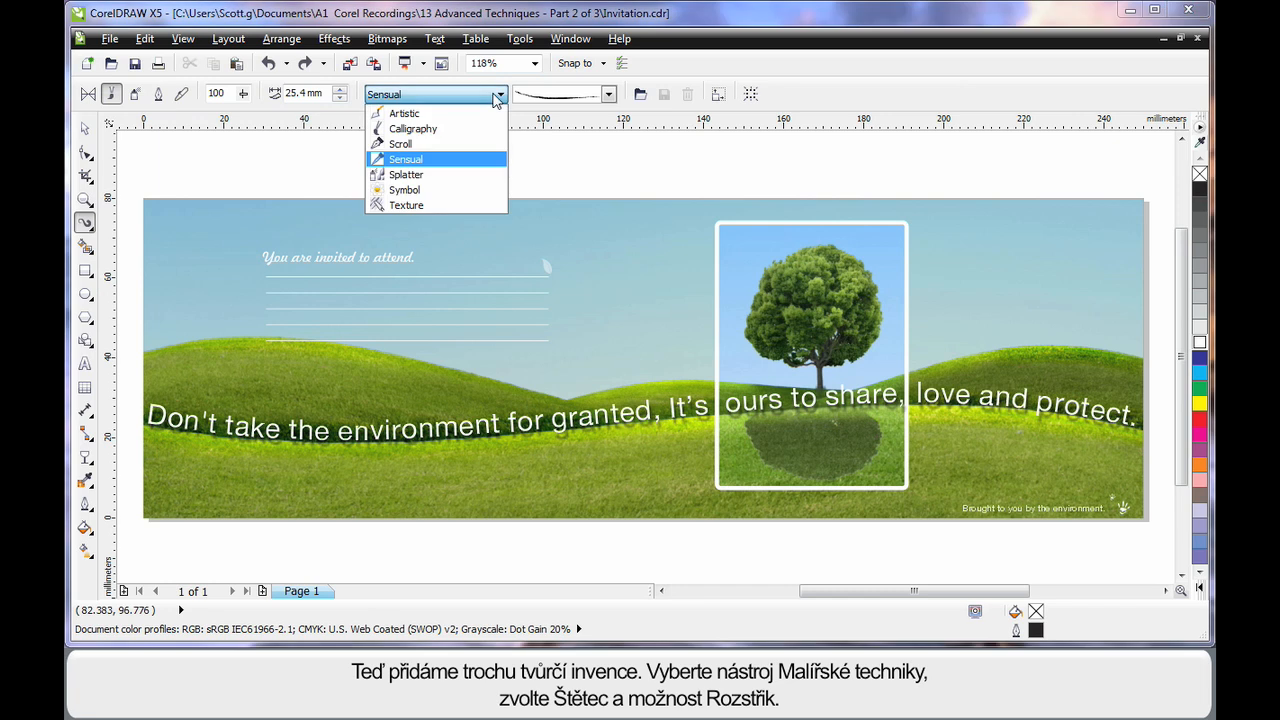
pyautogui.click(406, 175)
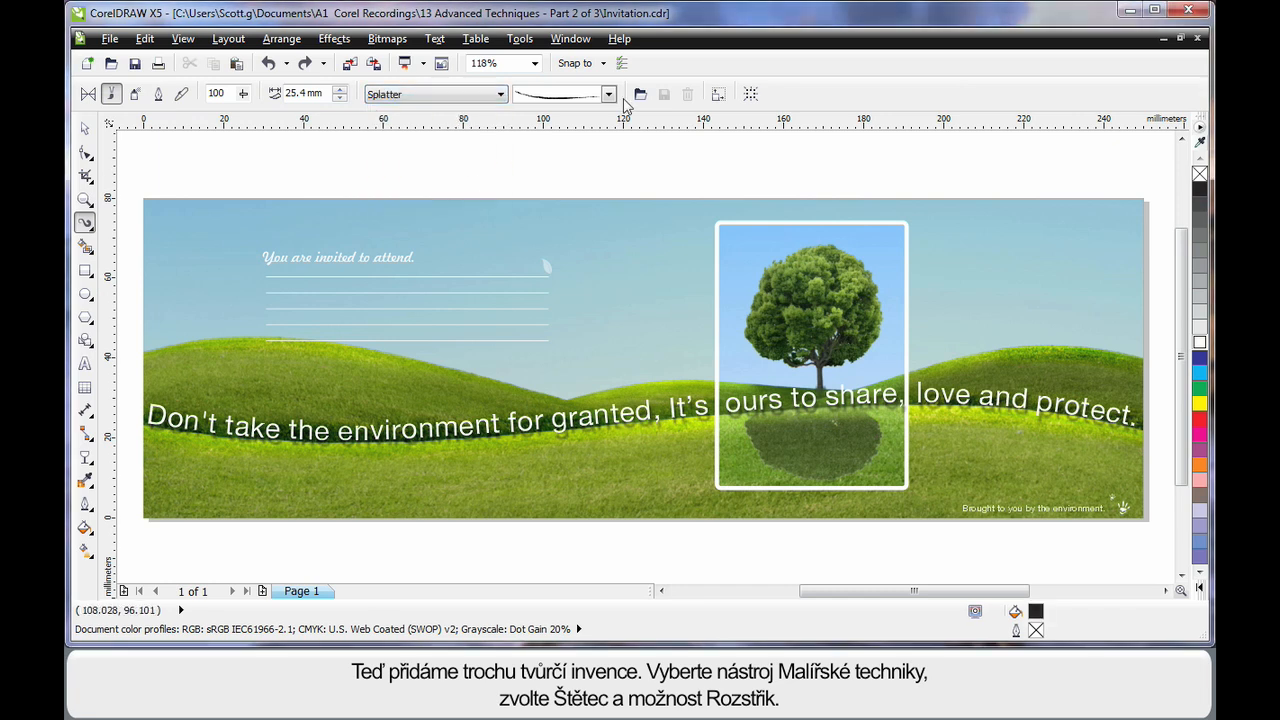
pyautogui.click(608, 94)
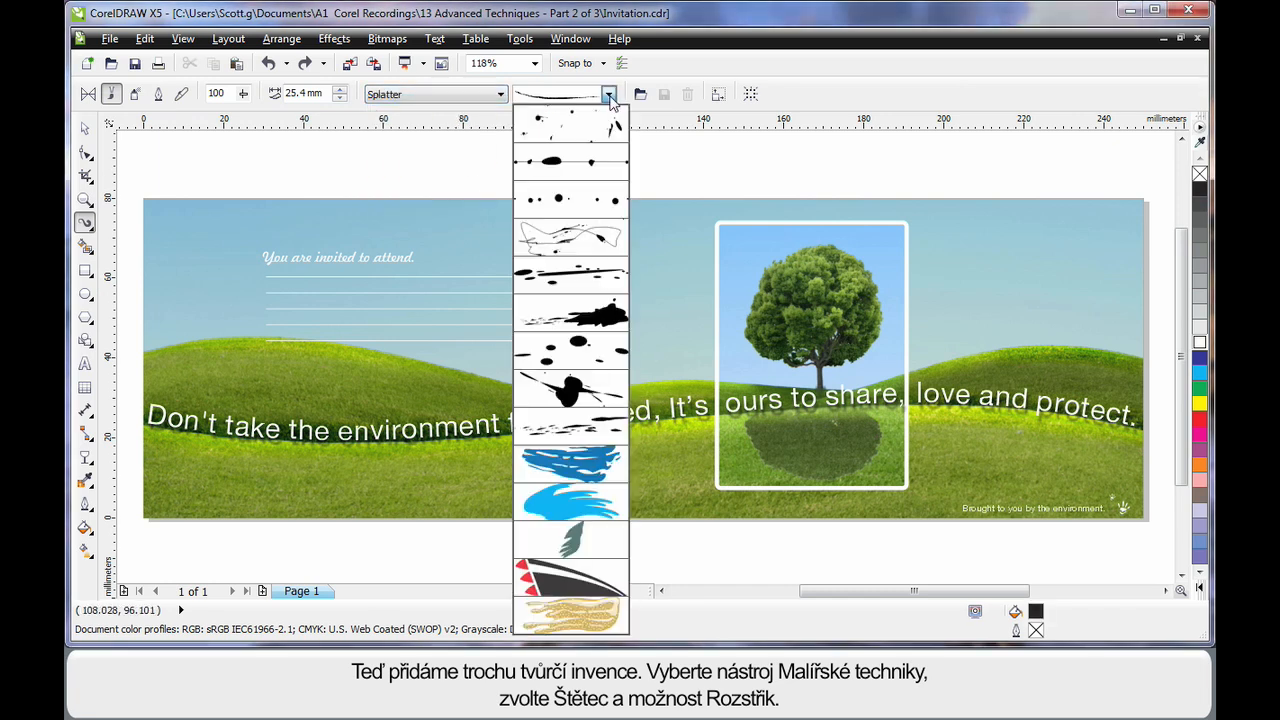
pyautogui.click(604, 322)
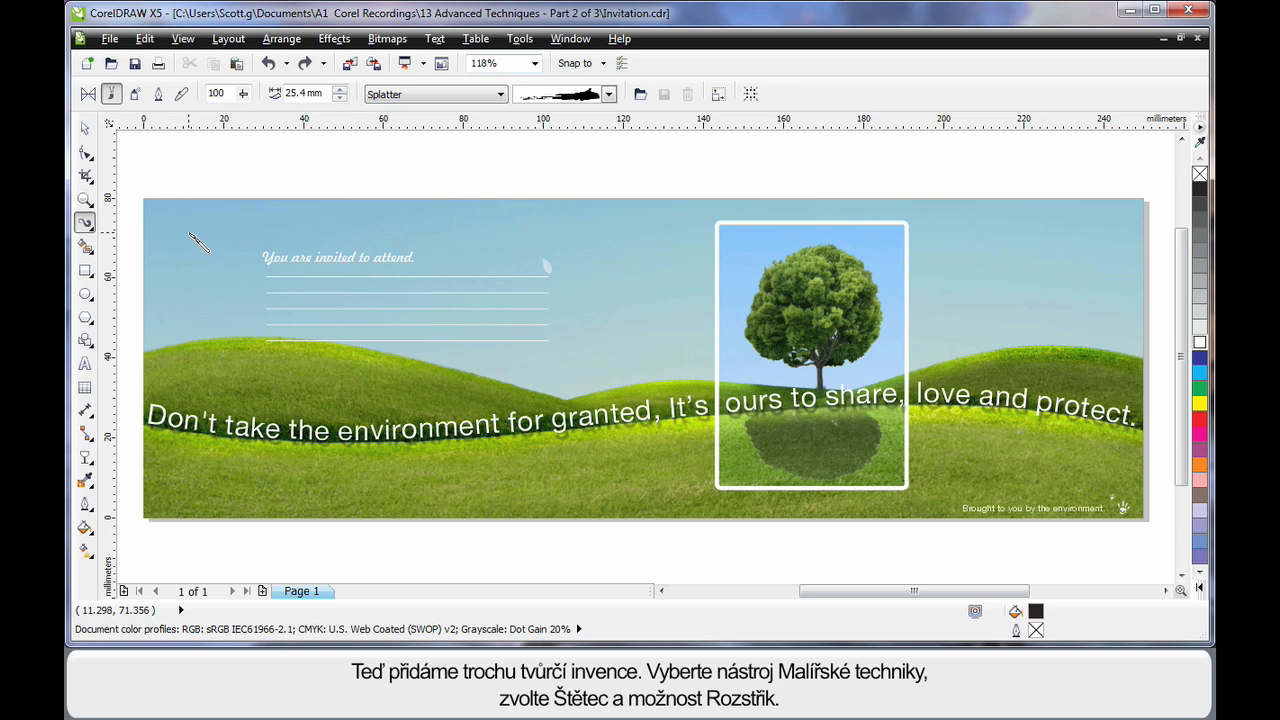
# Step: Paint a short black splatter stroke across the invitation's upper-left corner, undoing trial strokes until the shape fits
pyautogui.moveTo(165, 220)
pyautogui.mouseDown()
pyautogui.moveTo(157, 200)
pyautogui.moveTo(210, 205)
pyautogui.mouseUp()
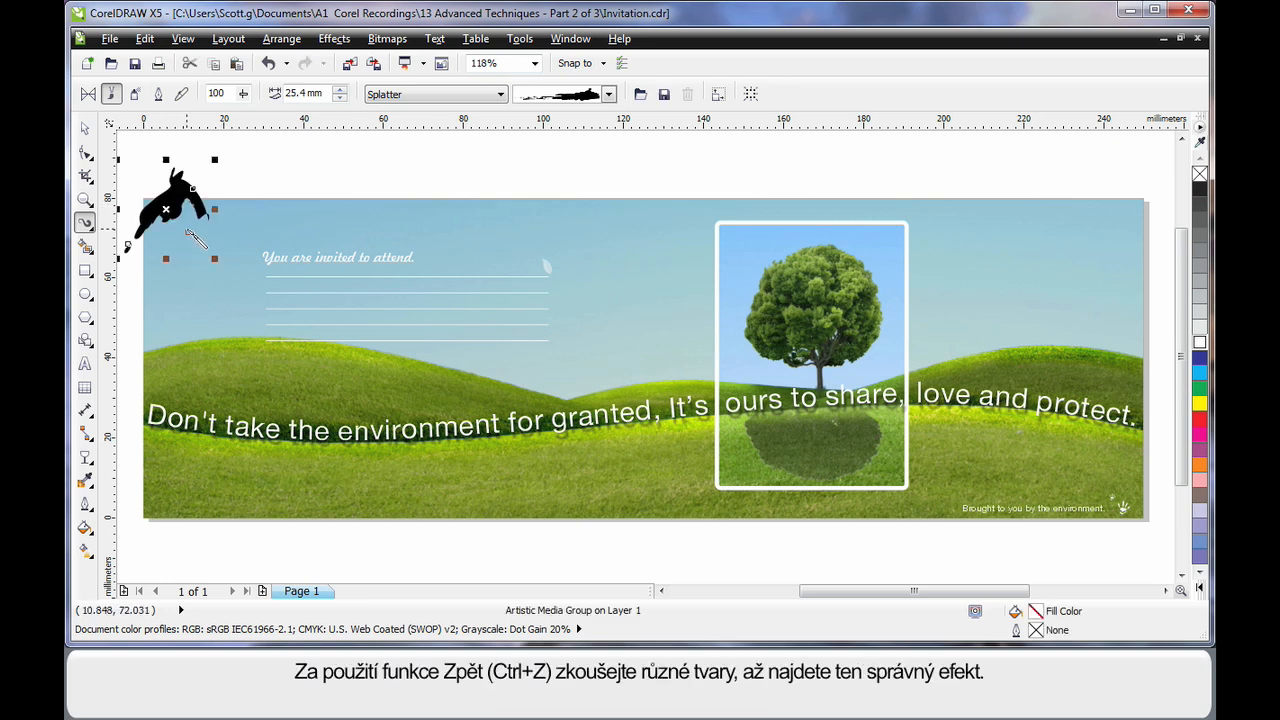
pyautogui.hotkey('ctrl', 'z')
pyautogui.moveTo(127, 243)
pyautogui.mouseDown()
pyautogui.moveTo(193, 236)
pyautogui.moveTo(177, 224)
pyautogui.moveTo(190, 178)
pyautogui.moveTo(205, 190)
pyautogui.mouseUp()
pyautogui.hotkey('ctrl', 'z')
pyautogui.hotkey('ctrl', 'z')
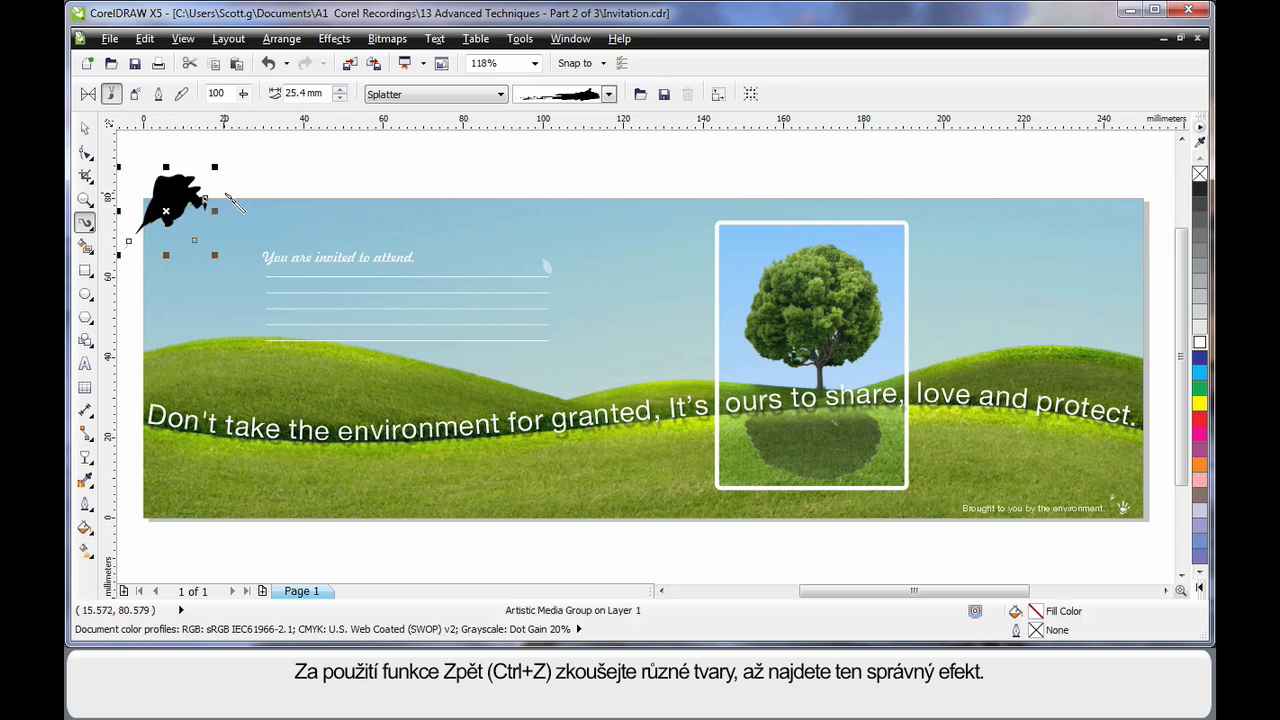
# Step: Rotate the black splatter so its thin tail points up to the right, position it over the upper-left corner, and deselect it
pyautogui.press('space')
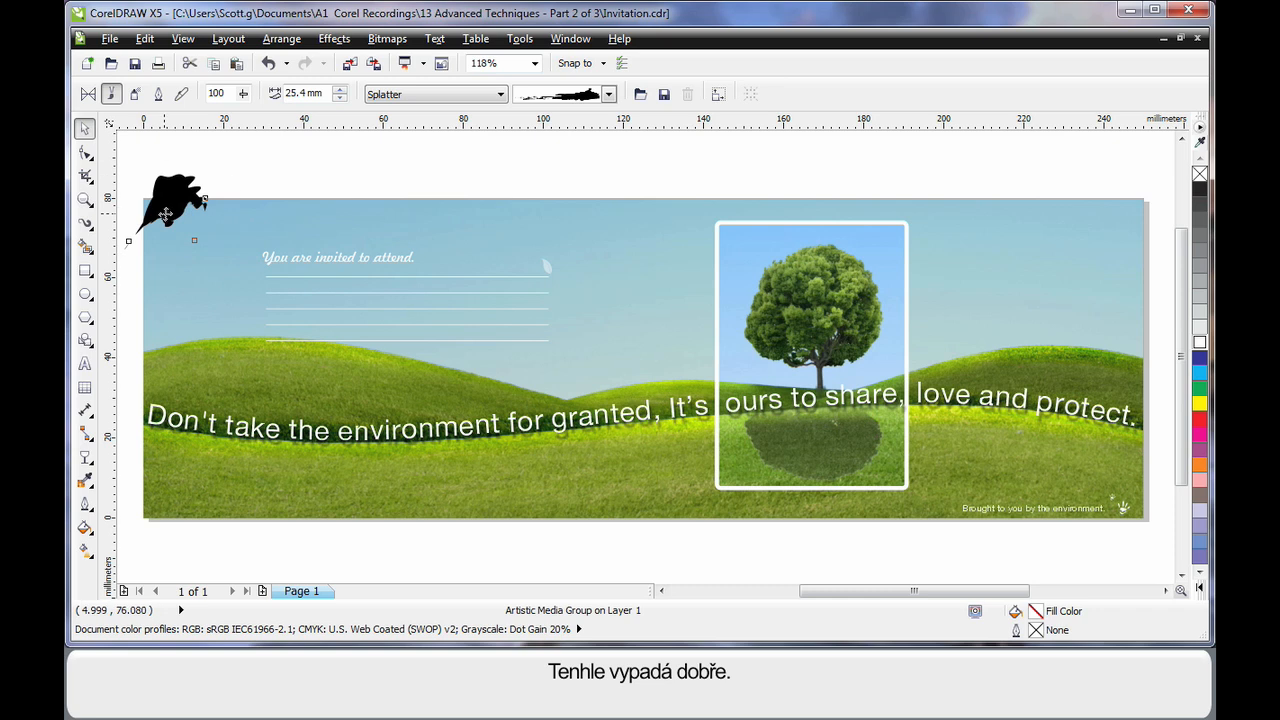
pyautogui.click(162, 213)
pyautogui.moveTo(216, 167)
pyautogui.mouseDown()
pyautogui.moveTo(228, 186)
pyautogui.moveTo(181, 272)
pyautogui.moveTo(204, 257)
pyautogui.moveTo(189, 232)
pyautogui.moveTo(237, 193)
pyautogui.moveTo(240, 205)
pyautogui.mouseUp()
pyautogui.click(191, 230)
pyautogui.moveTo(166, 233); pyautogui.dragTo(178, 220)
pyautogui.click(330, 184)
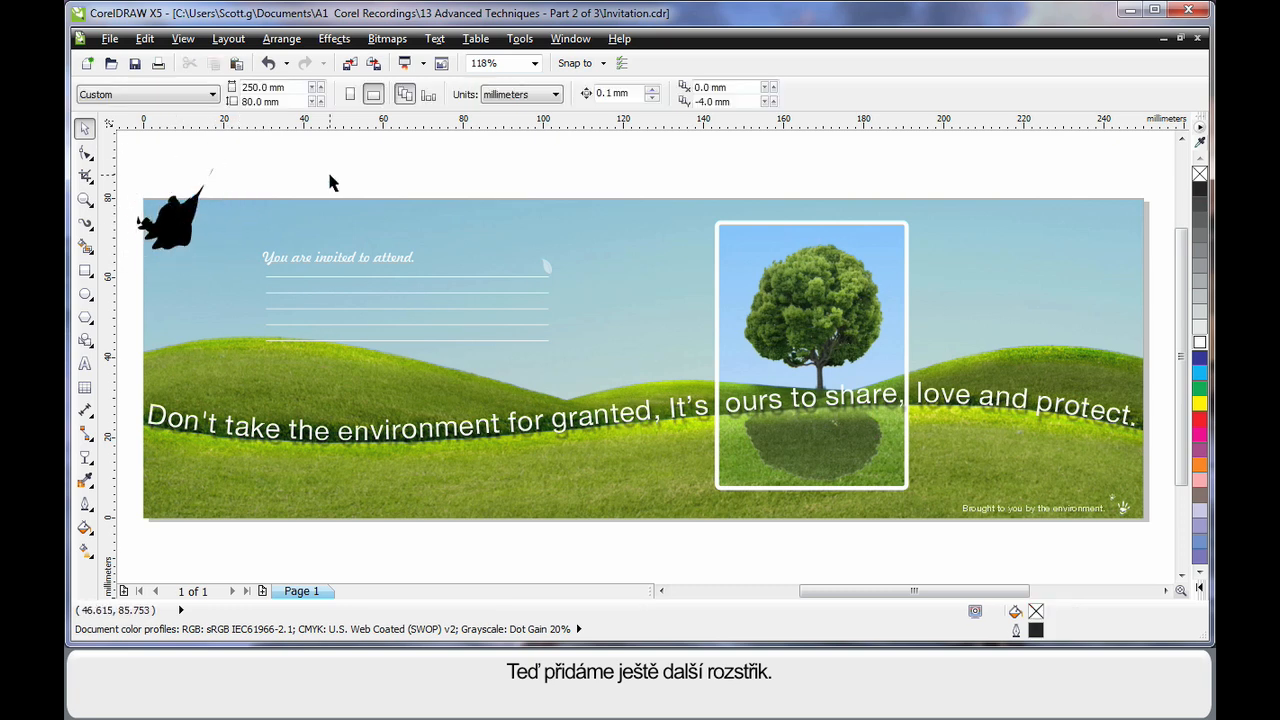
# Step: Paint a second Splatter stroke with the tangled thin-line pattern over the lower part of the first splatter
pyautogui.click(90, 228)
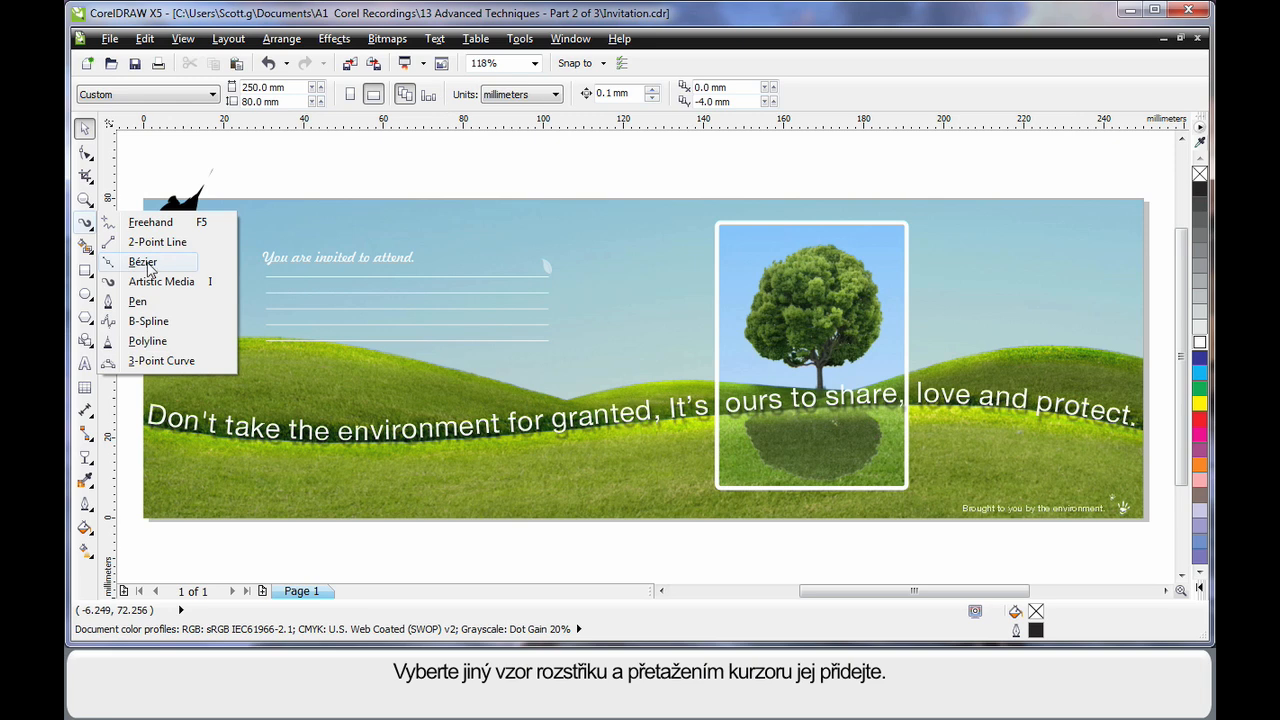
pyautogui.click(165, 281)
pyautogui.click(608, 95)
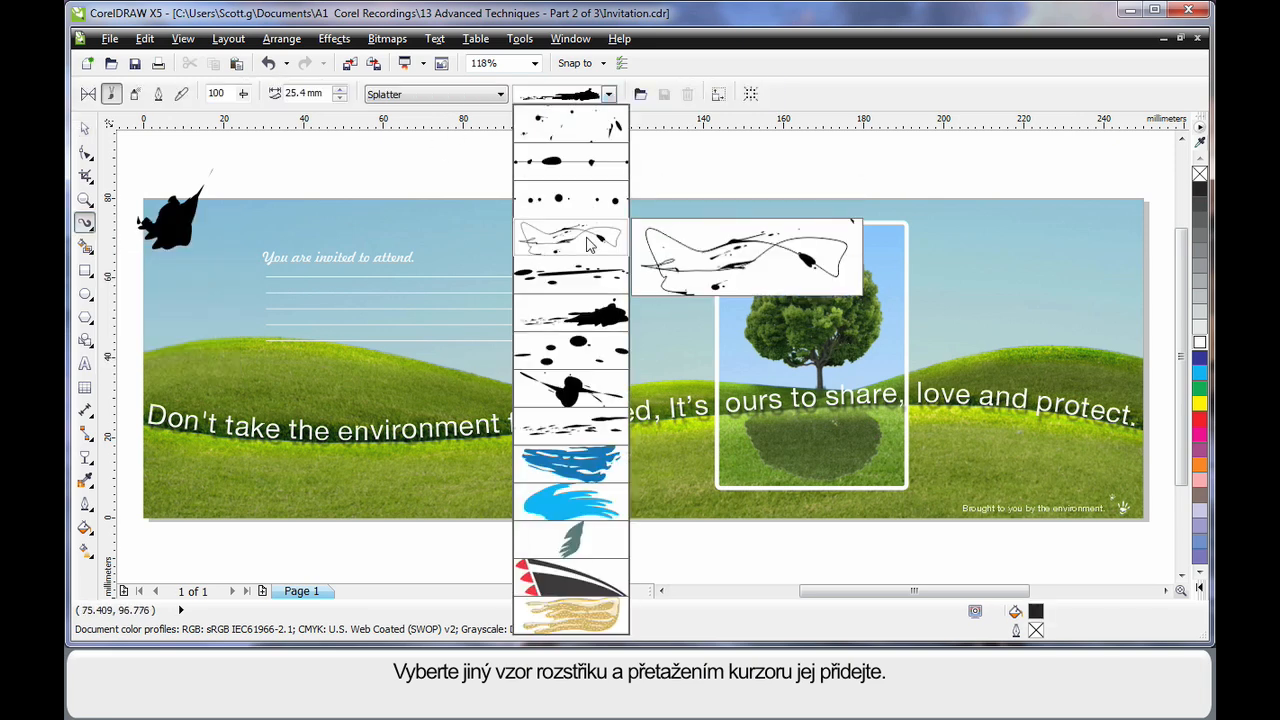
pyautogui.click(589, 244)
pyautogui.moveTo(228, 232)
pyautogui.mouseDown()
pyautogui.moveTo(205, 214)
pyautogui.moveTo(168, 256)
pyautogui.moveTo(176, 246)
pyautogui.mouseUp()
pyautogui.click(85, 129)
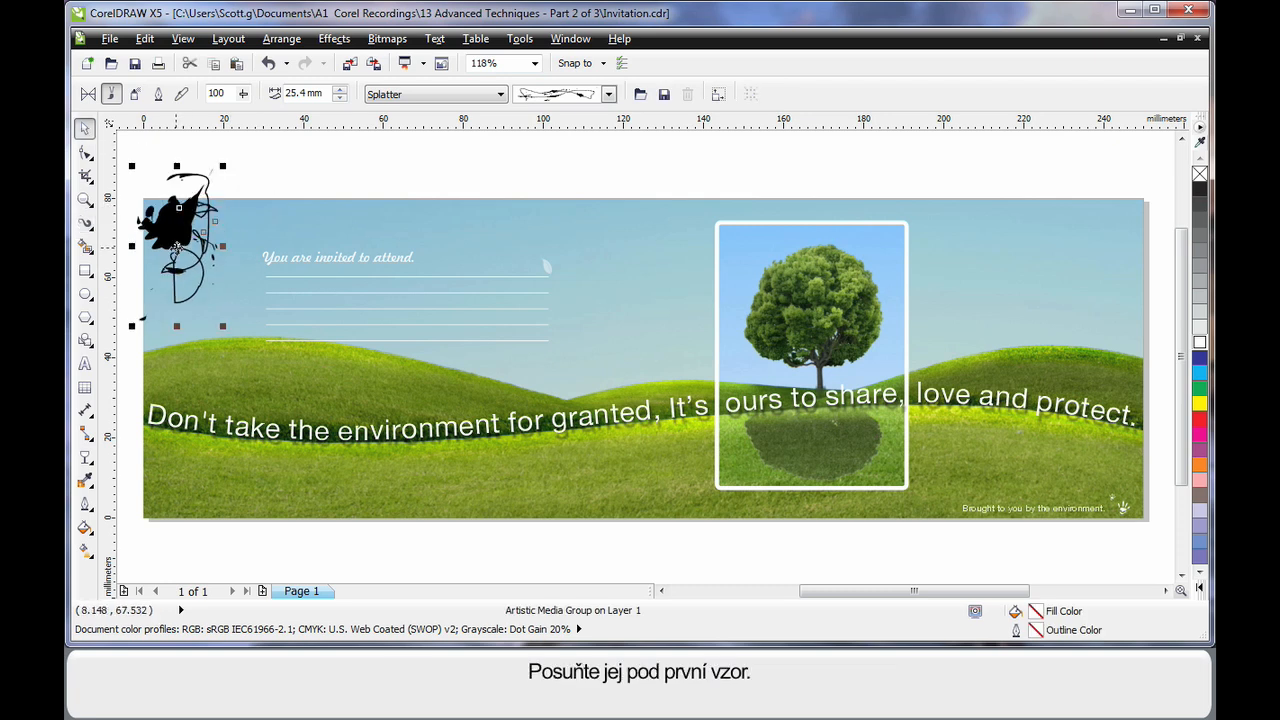
# Step: Fill both corner splatters white, move them slightly down and left together, and deselect them
pyautogui.moveTo(253, 142)
pyautogui.mouseDown()
pyautogui.moveTo(138, 348)
pyautogui.moveTo(120, 352)
pyautogui.mouseUp()
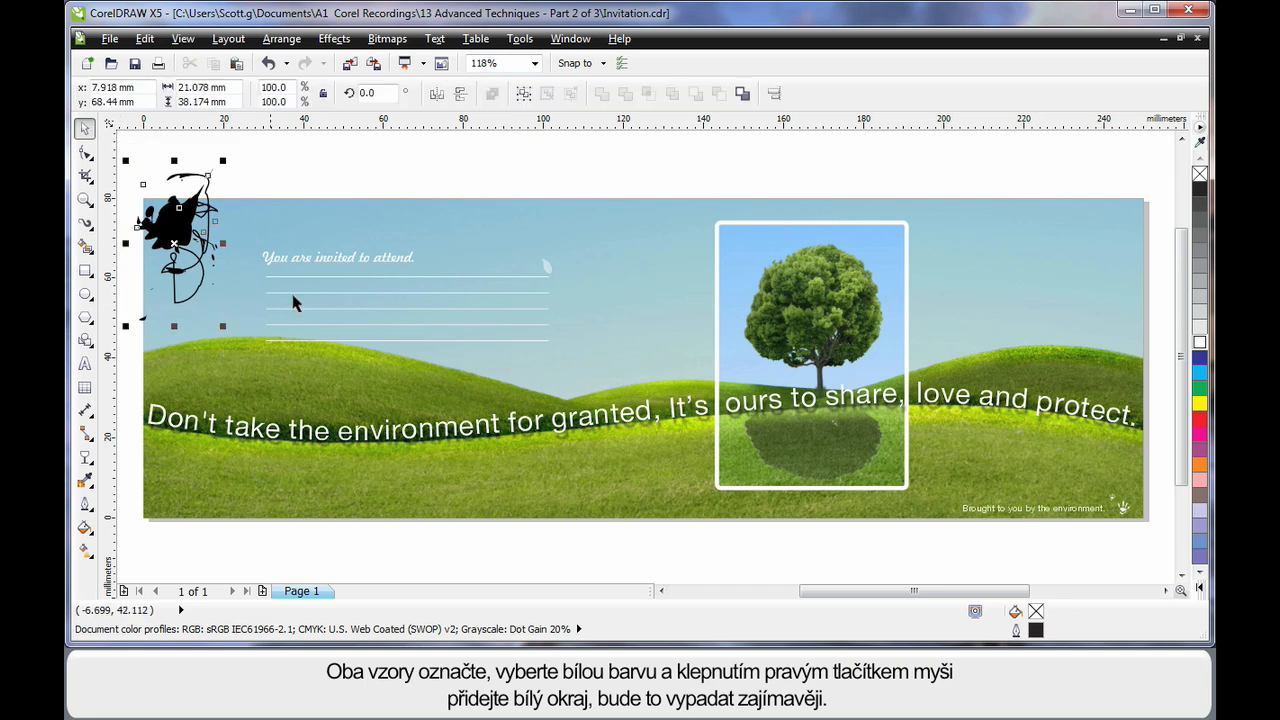
pyautogui.click(1200, 341)
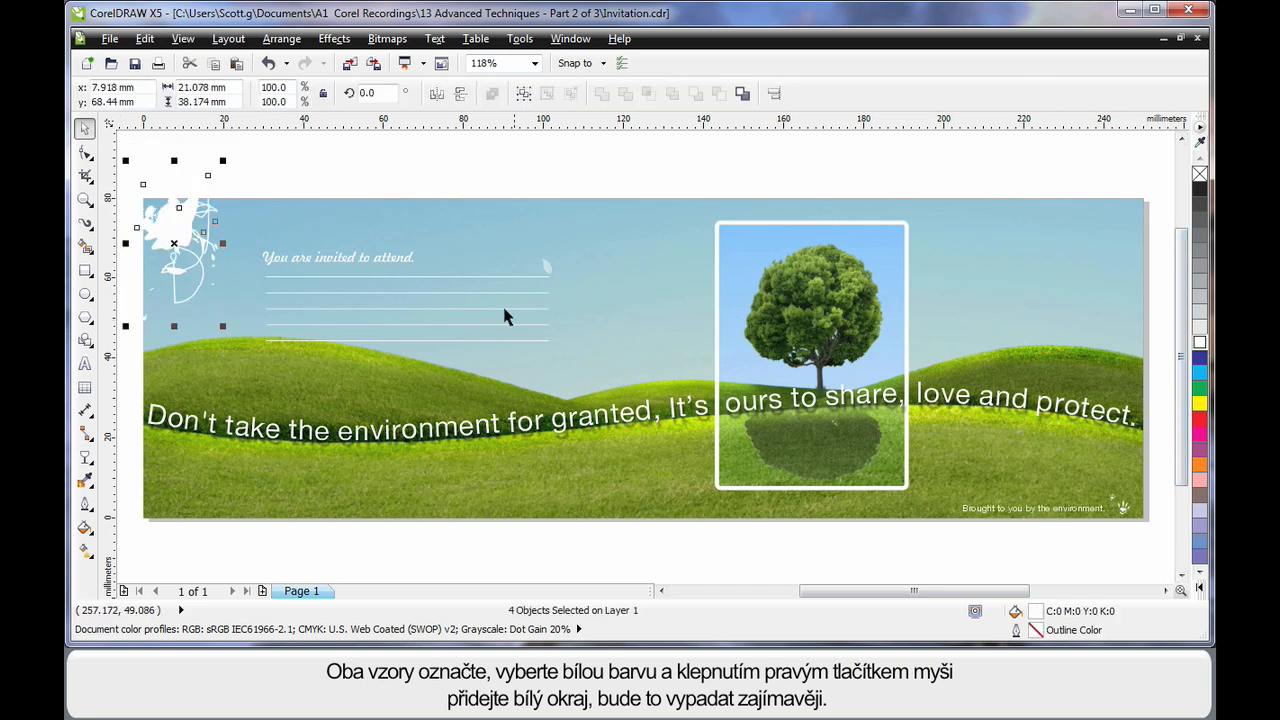
pyautogui.moveTo(180, 245); pyautogui.dragTo(170, 252)
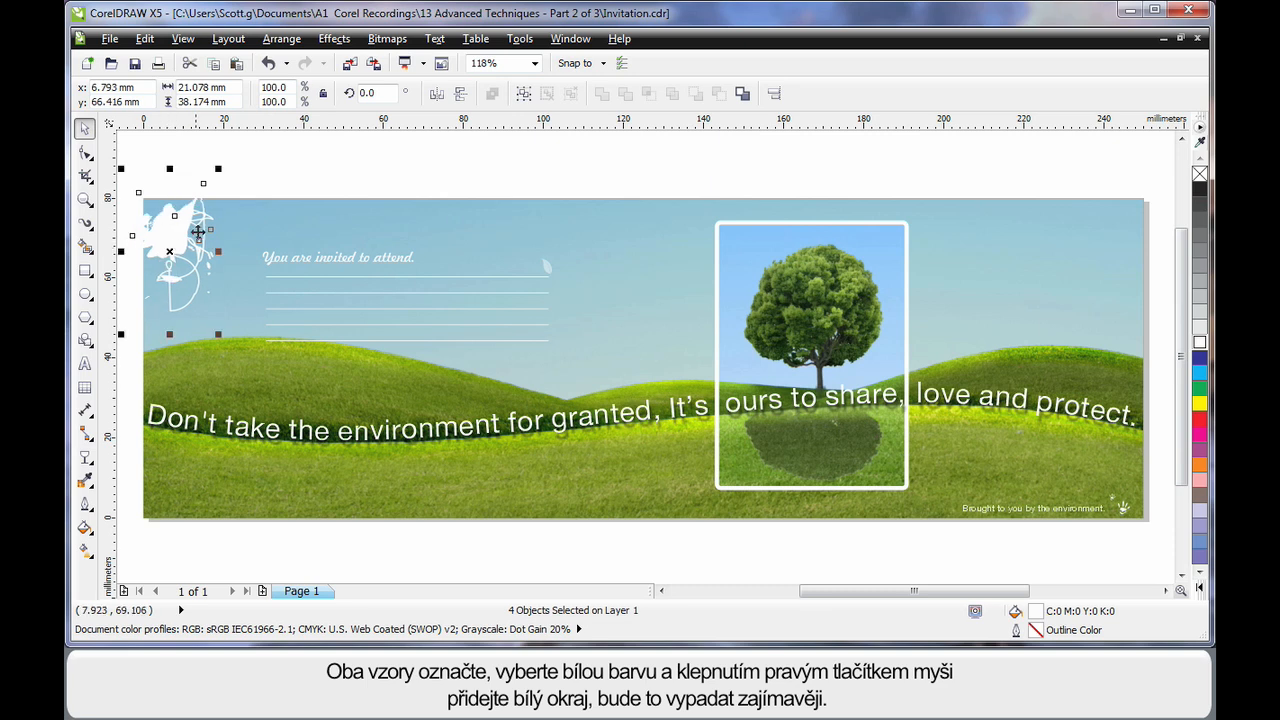
pyautogui.click(362, 165)
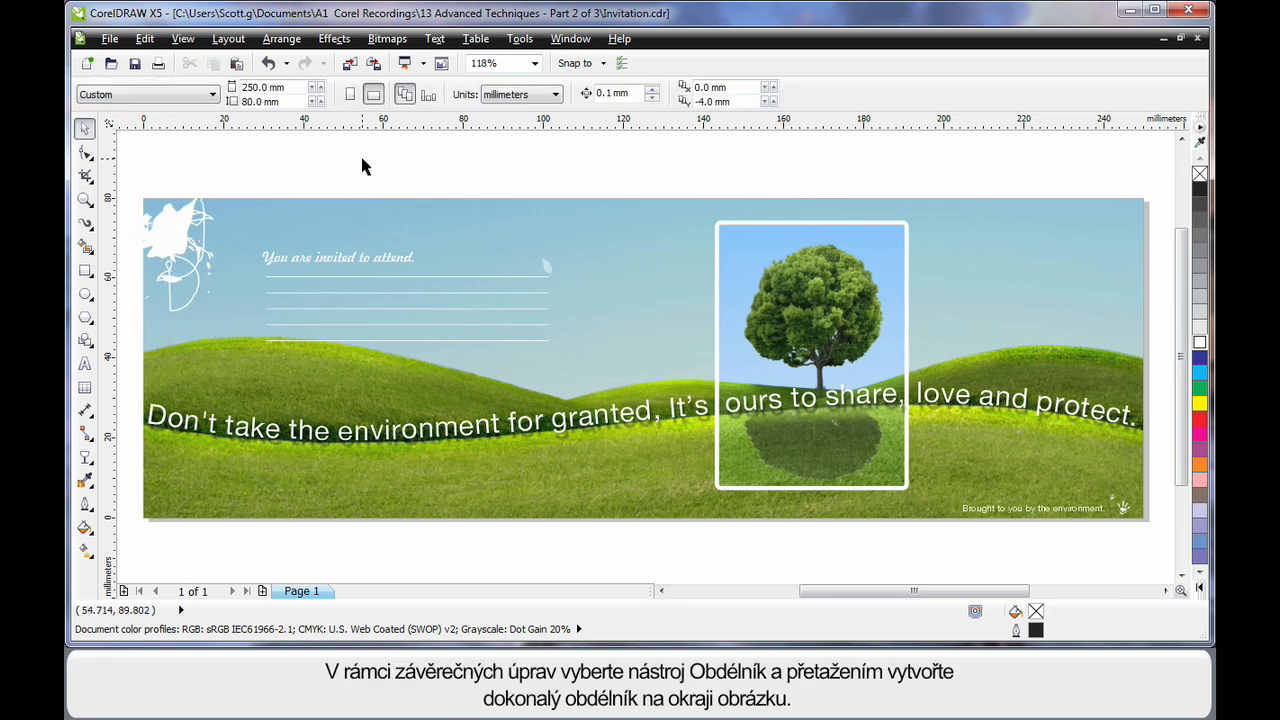
# Step: Draw a rectangle of about 250 × 80 mm over the whole invitation and fill it white
pyautogui.click(85, 270)
pyautogui.moveTo(143, 199); pyautogui.dragTo(1146, 519)
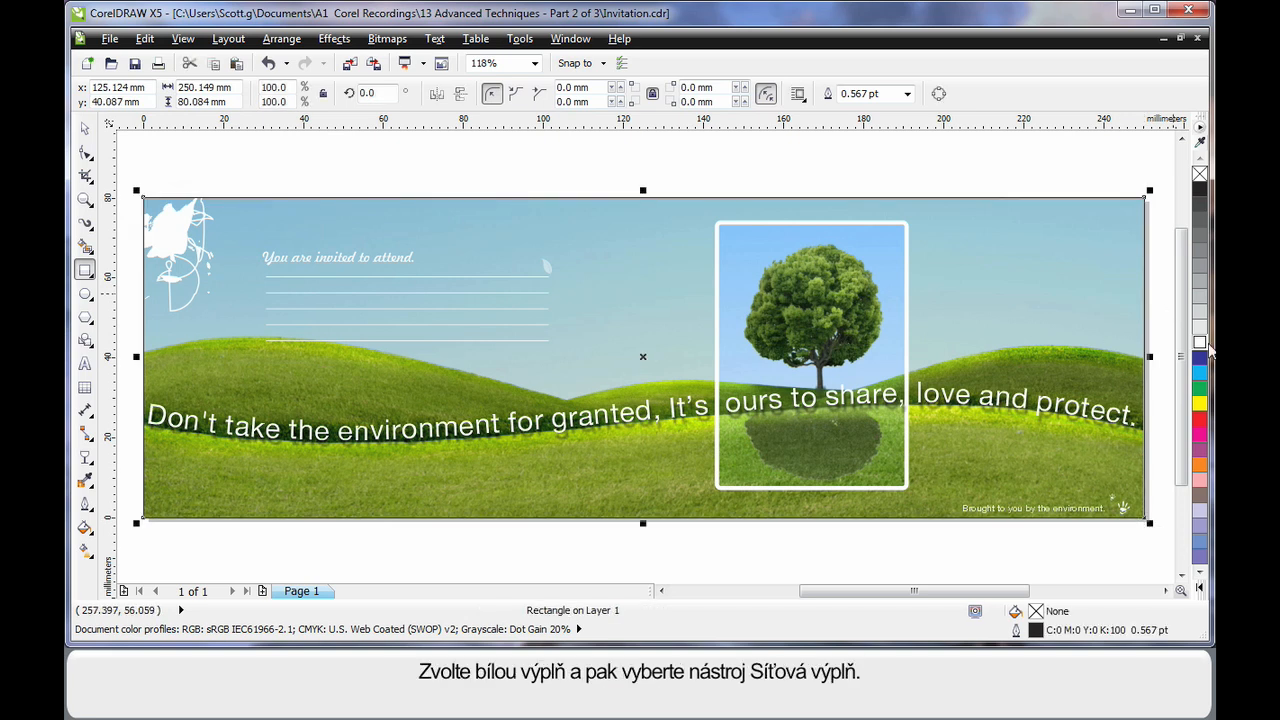
pyautogui.click(1200, 342)
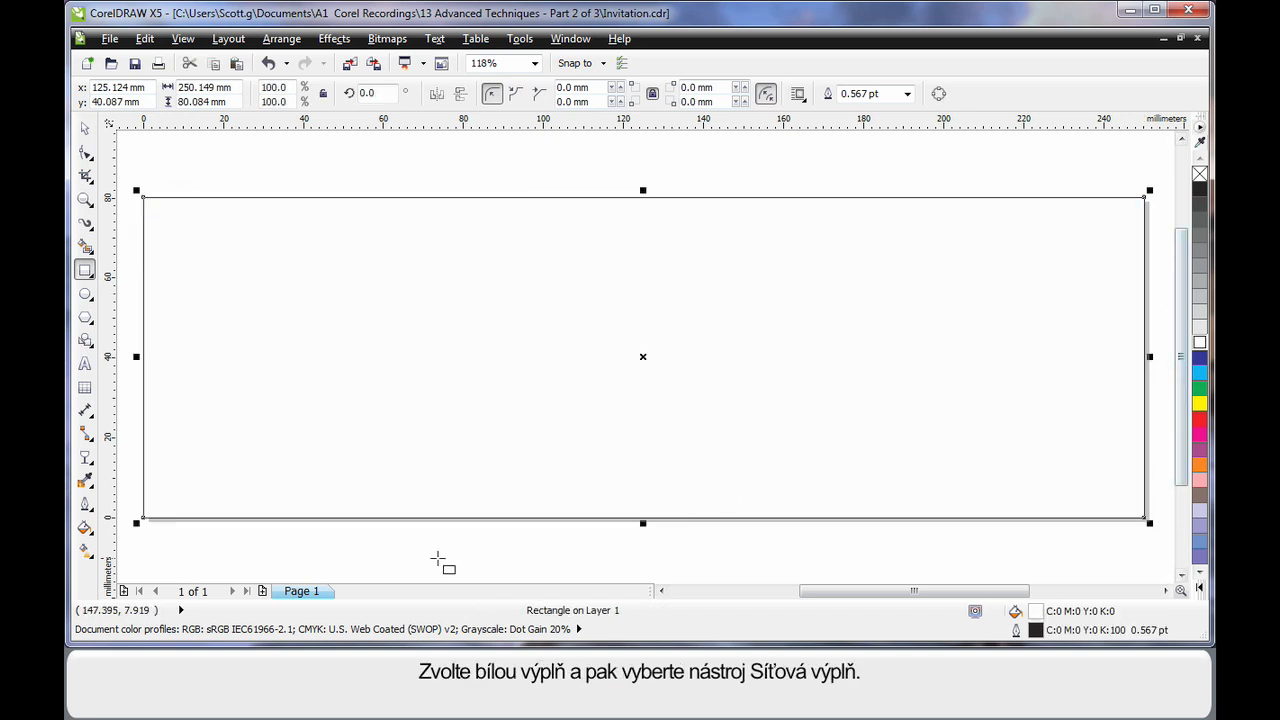
# Step: Apply a Mesh Fill to the white rectangle with a grid of 3 columns and 3 rows
pyautogui.click(87, 551)
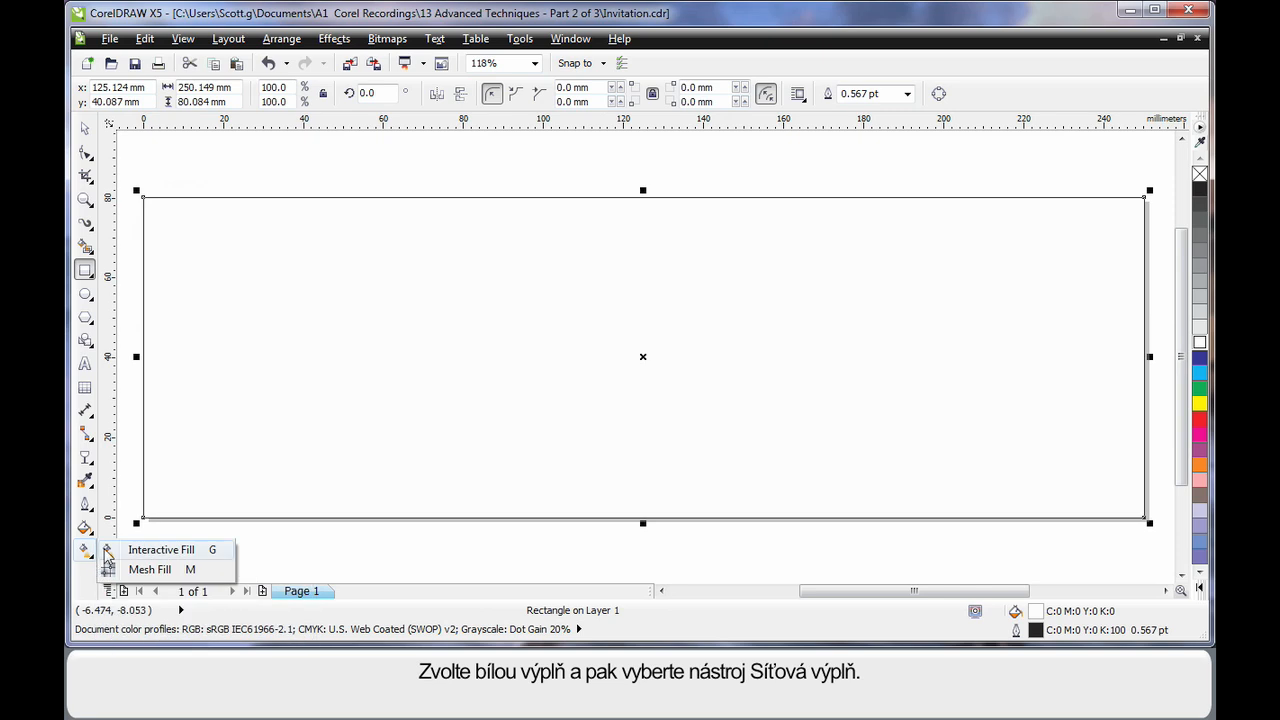
pyautogui.click(153, 570)
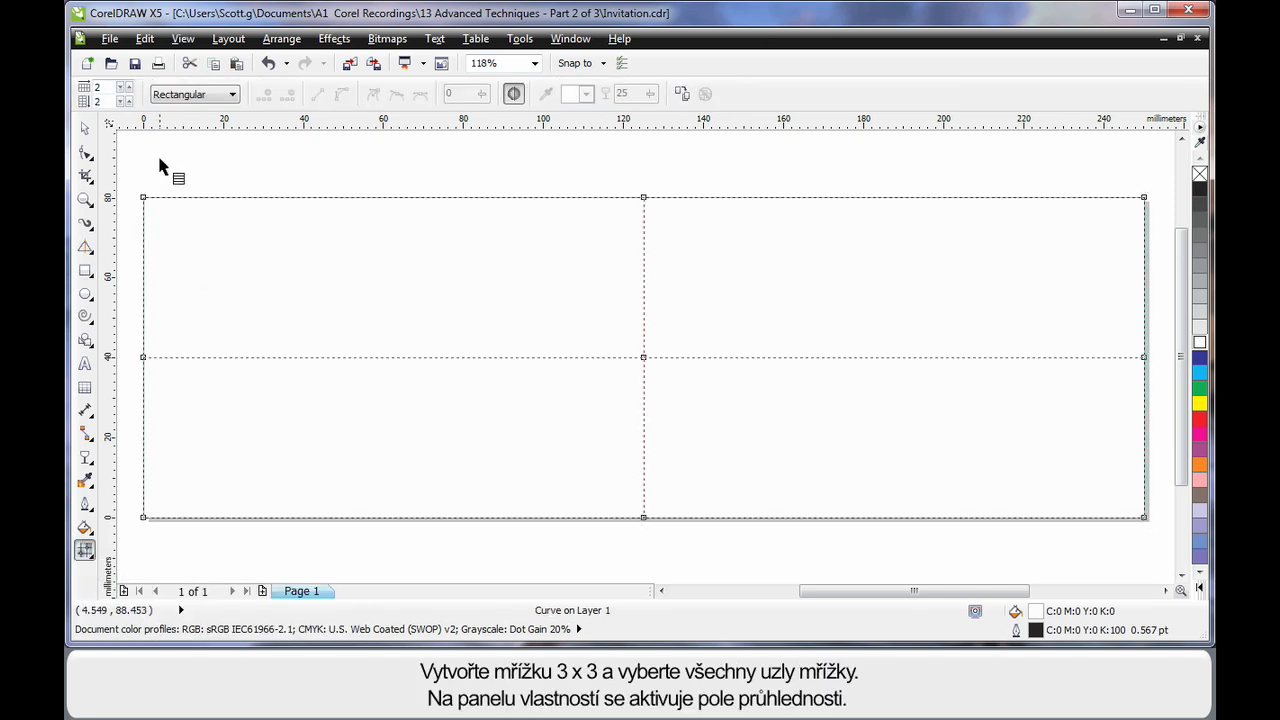
pyautogui.click(125, 98)
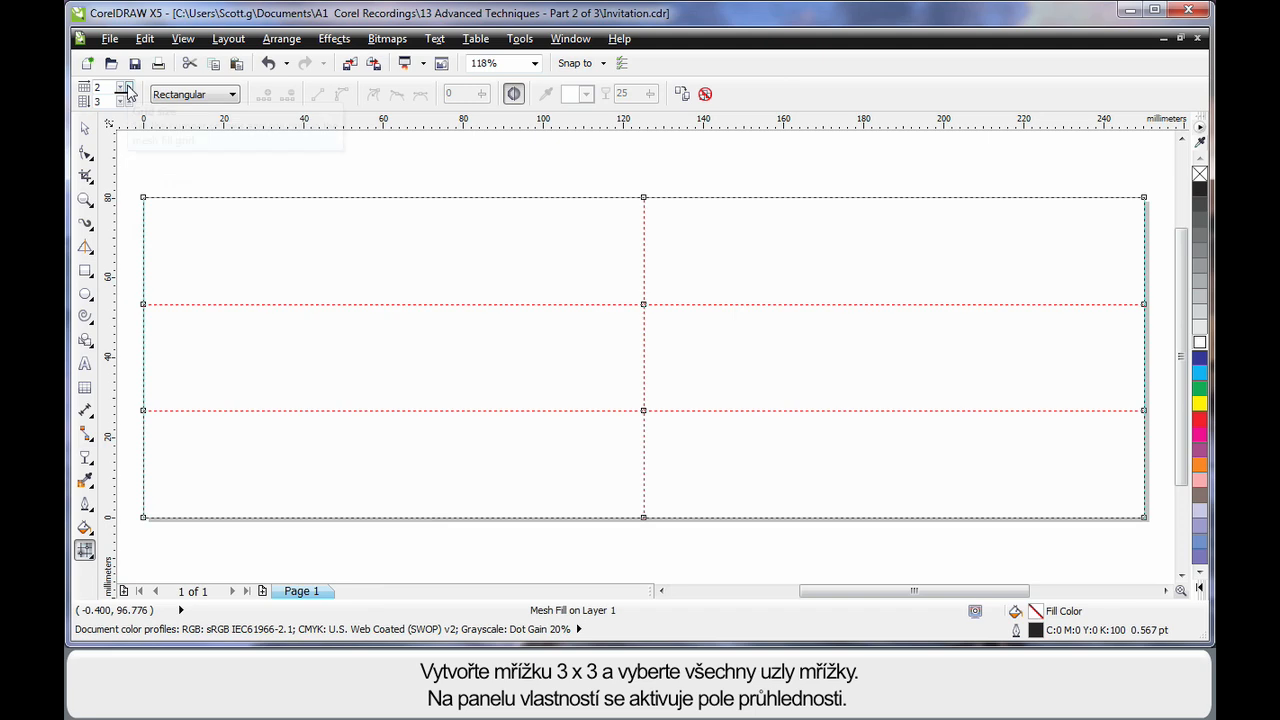
pyautogui.click(125, 87)
# Step: Select all nodes of the mesh grid and set their transparency to 75
pyautogui.moveTo(133, 178); pyautogui.dragTo(1150, 546)
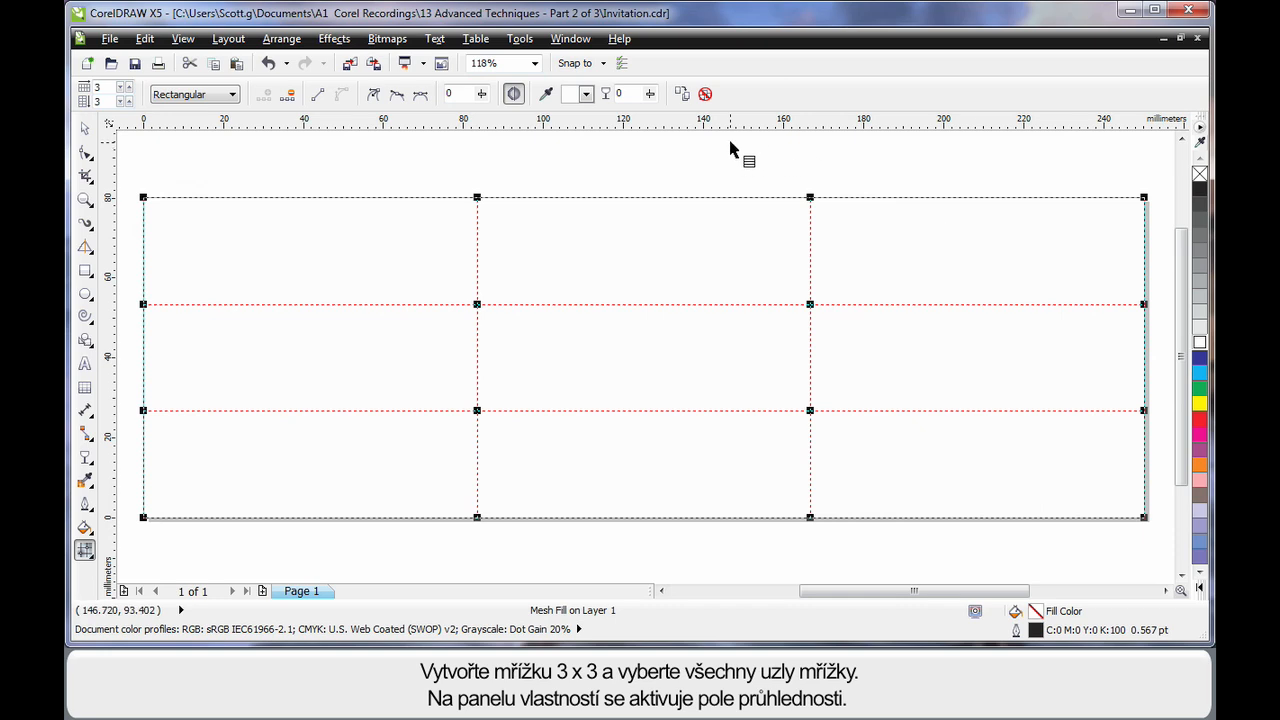
pyautogui.click(650, 94)
pyautogui.moveTo(649, 116); pyautogui.dragTo(712, 121)
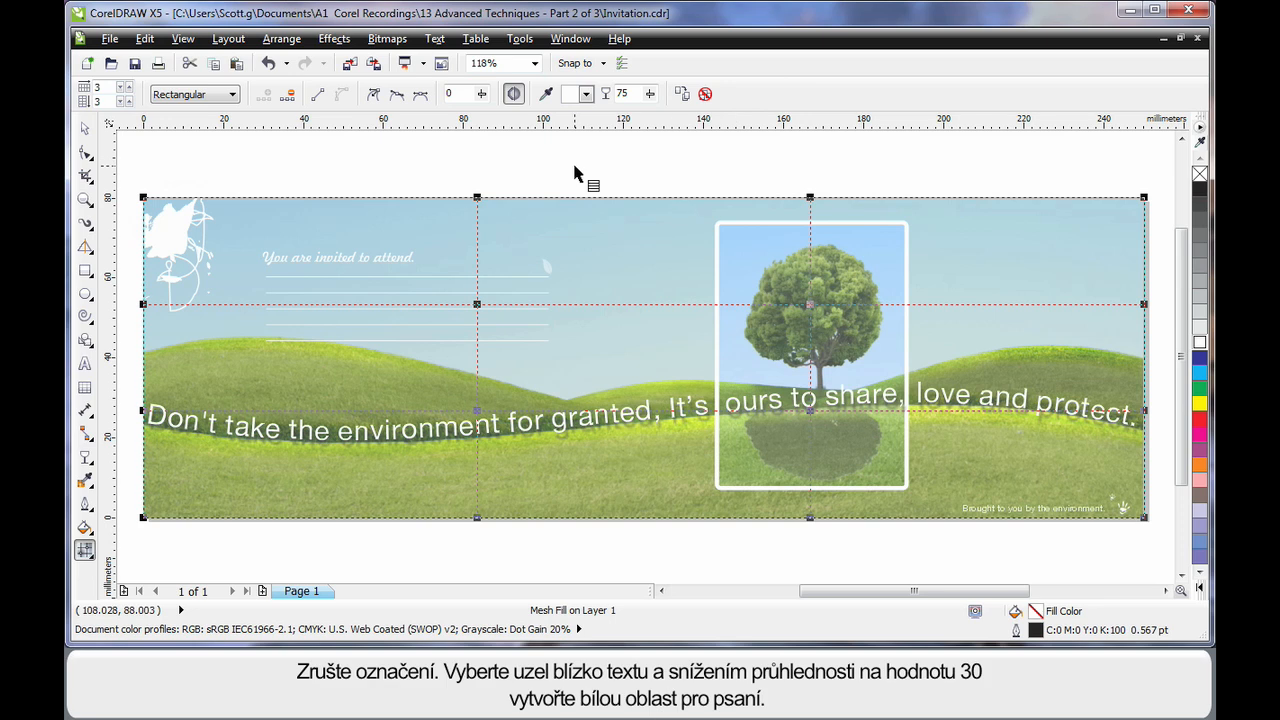
# Step: Set the transparency of the single mesh node beside the writing lines to 30, and deselect the overlay
pyautogui.click(575, 172)
pyautogui.click(478, 306)
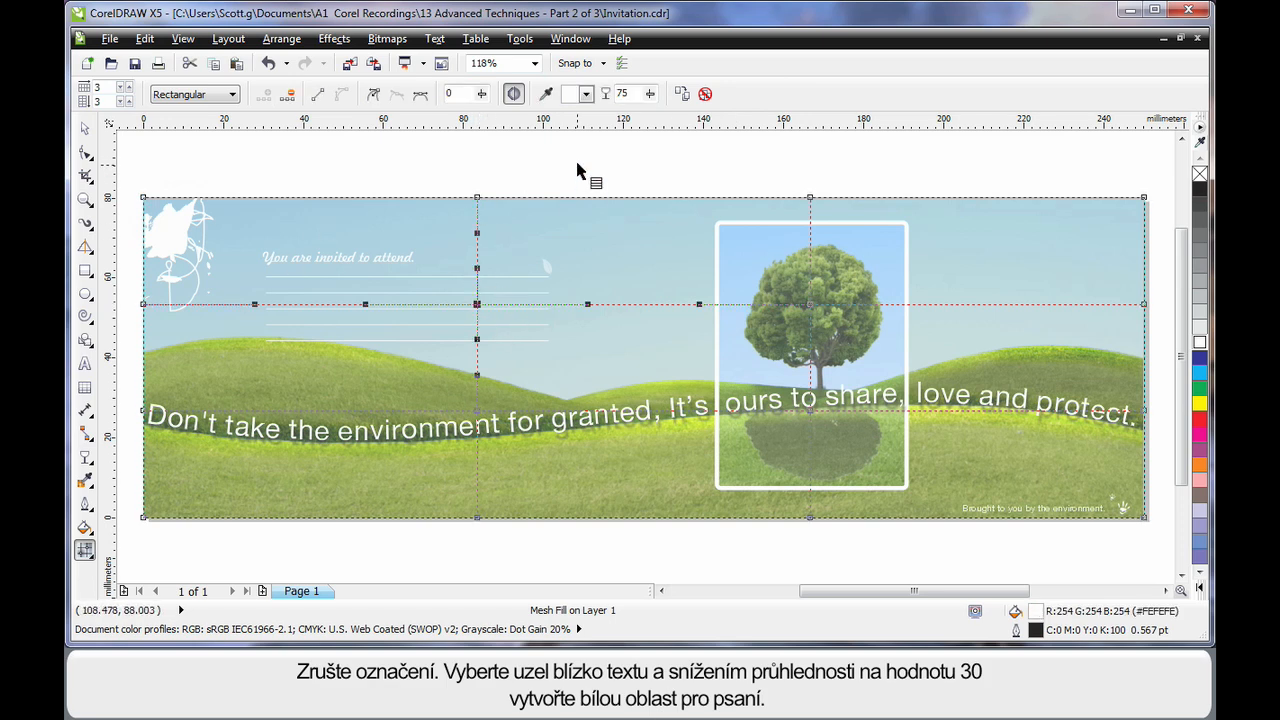
pyautogui.click(650, 93)
pyautogui.moveTo(651, 117); pyautogui.dragTo(616, 121)
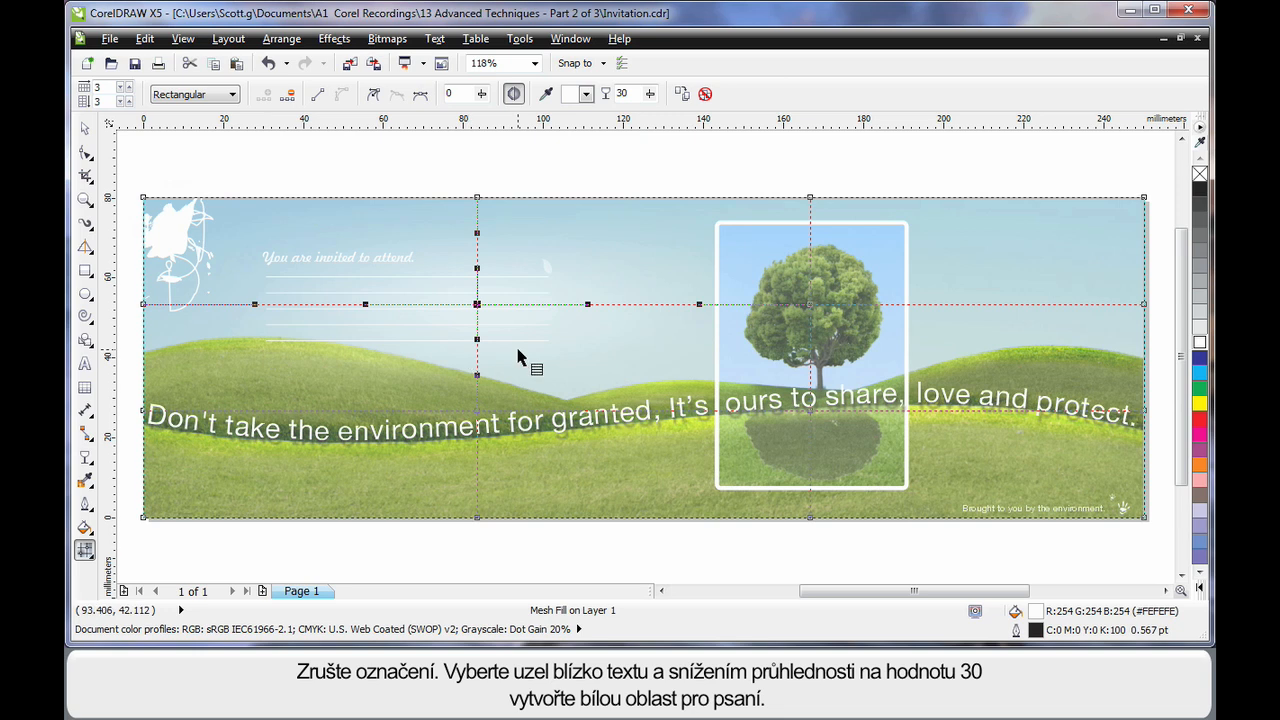
pyautogui.click(88, 129)
pyautogui.click(200, 150)
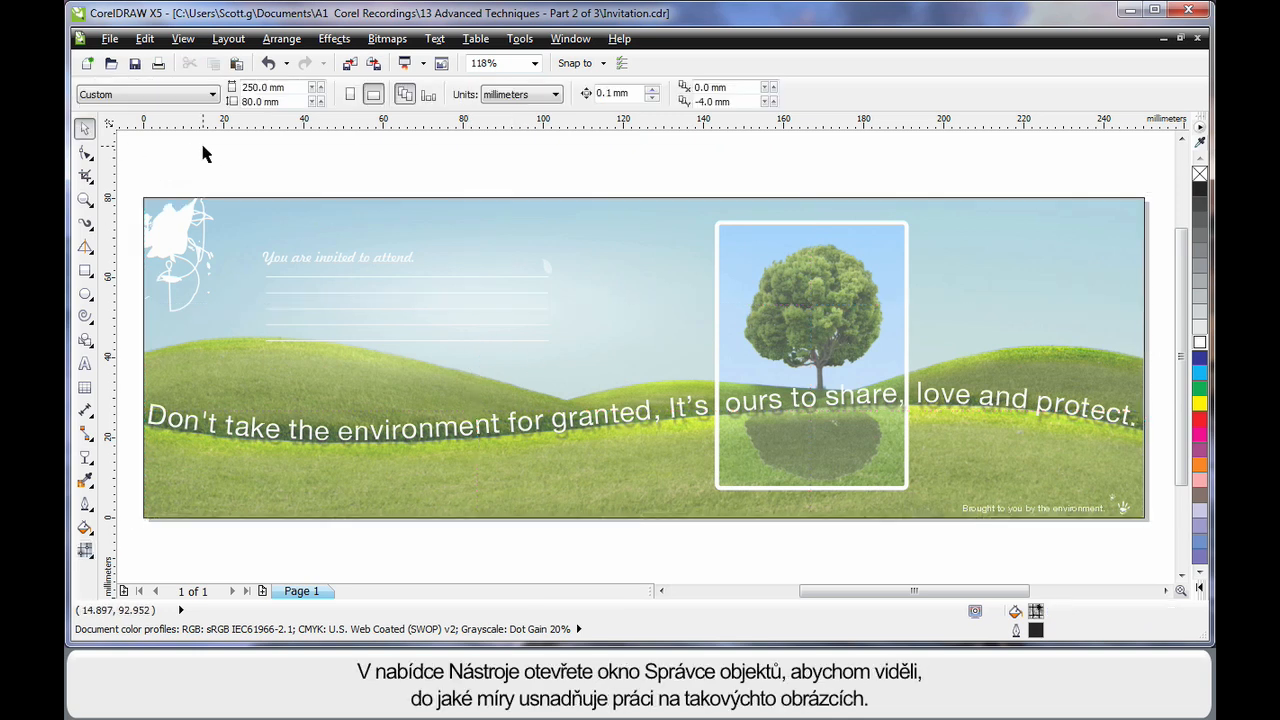
# Step: Open the Object Manager and expand Layer 1 to list its objects
pyautogui.click(520, 40)
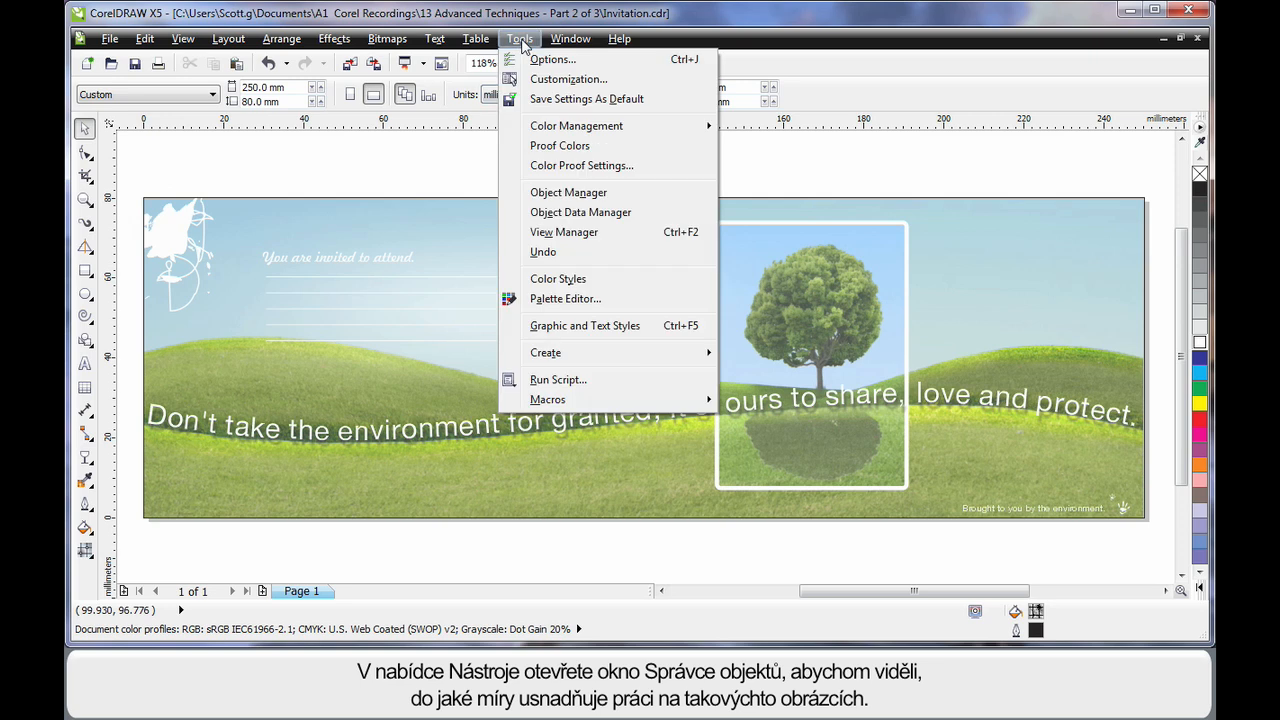
pyautogui.click(613, 193)
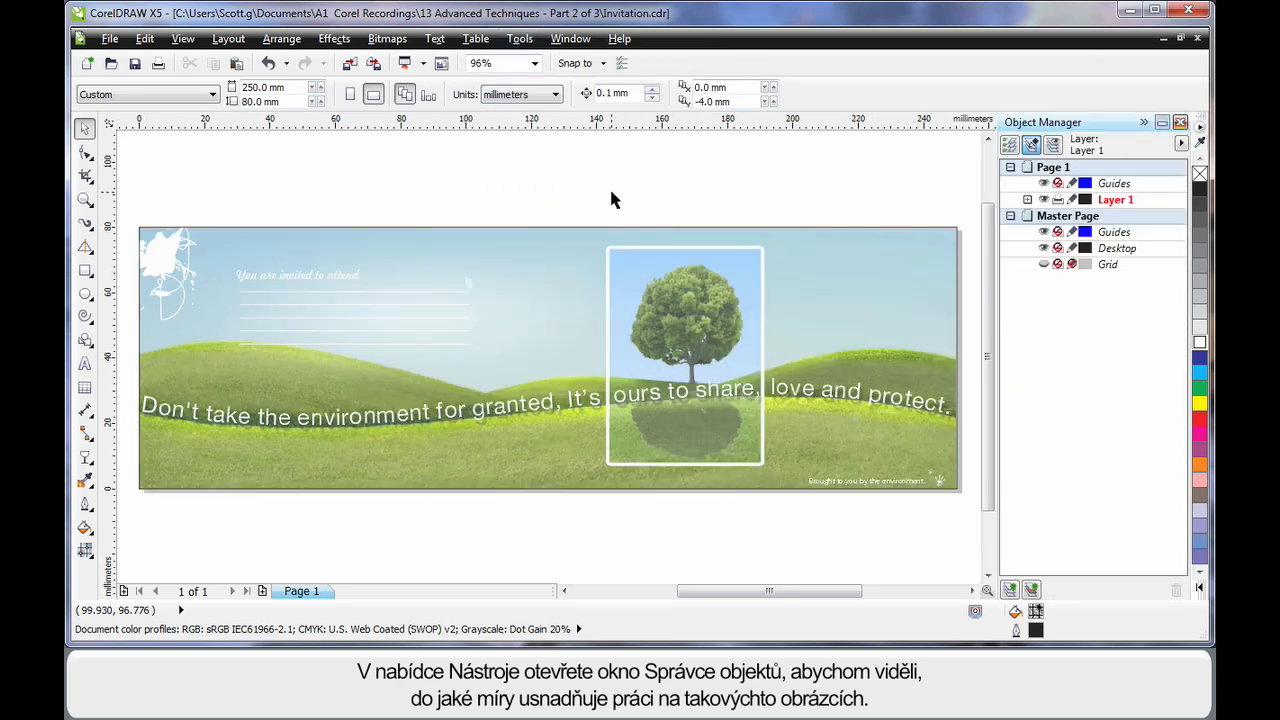
pyautogui.click(1027, 200)
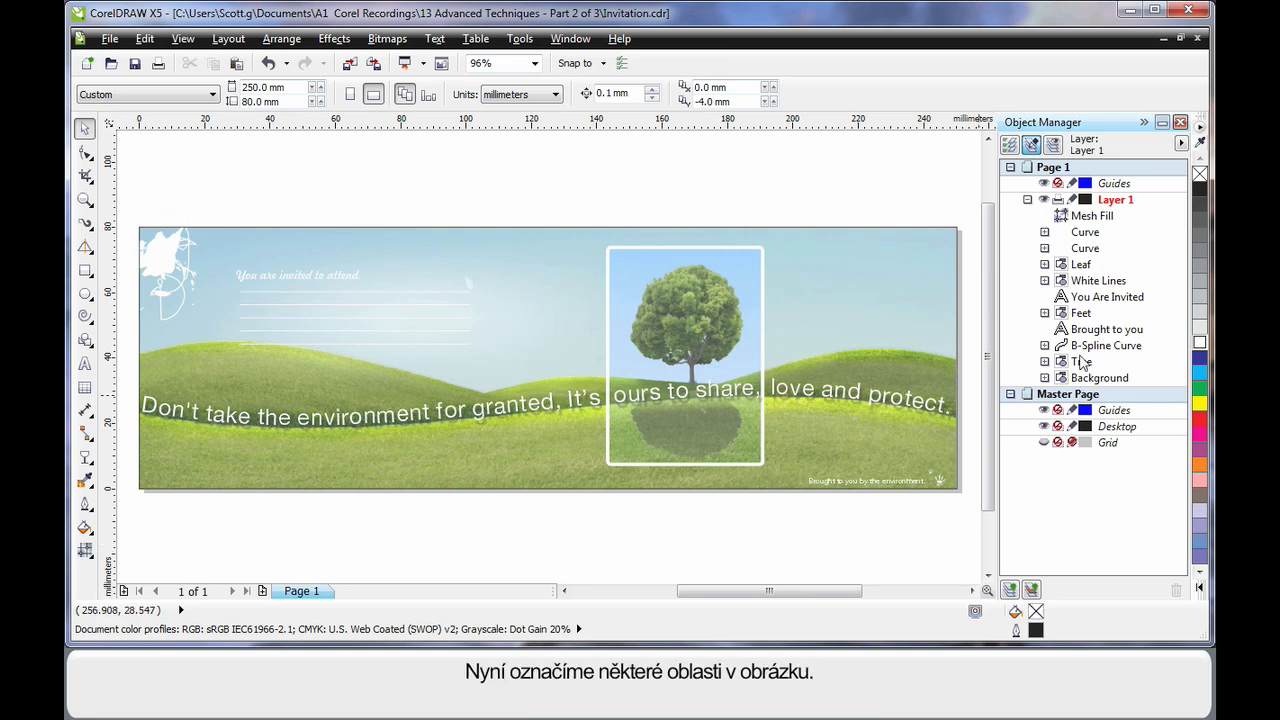
# Step: Group the two splatter curves on Layer 1 and rename the group Splatter
pyautogui.click(1088, 233)
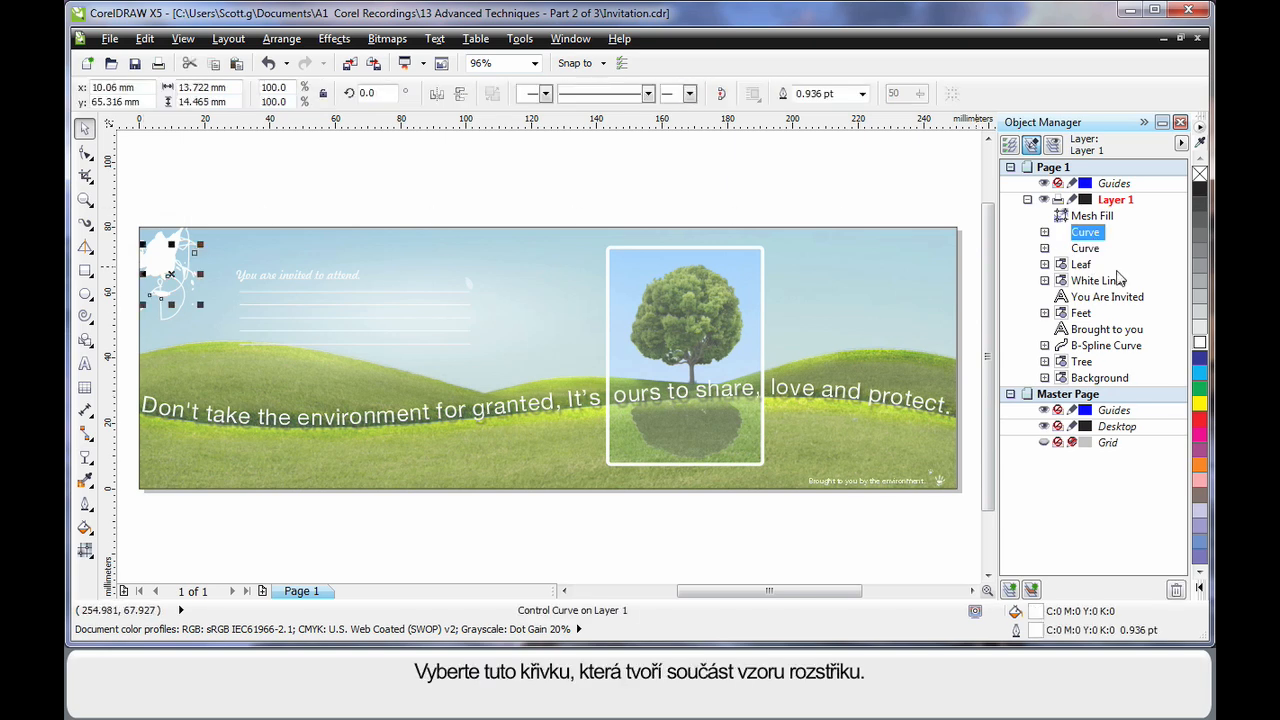
pyautogui.click(1086, 249)
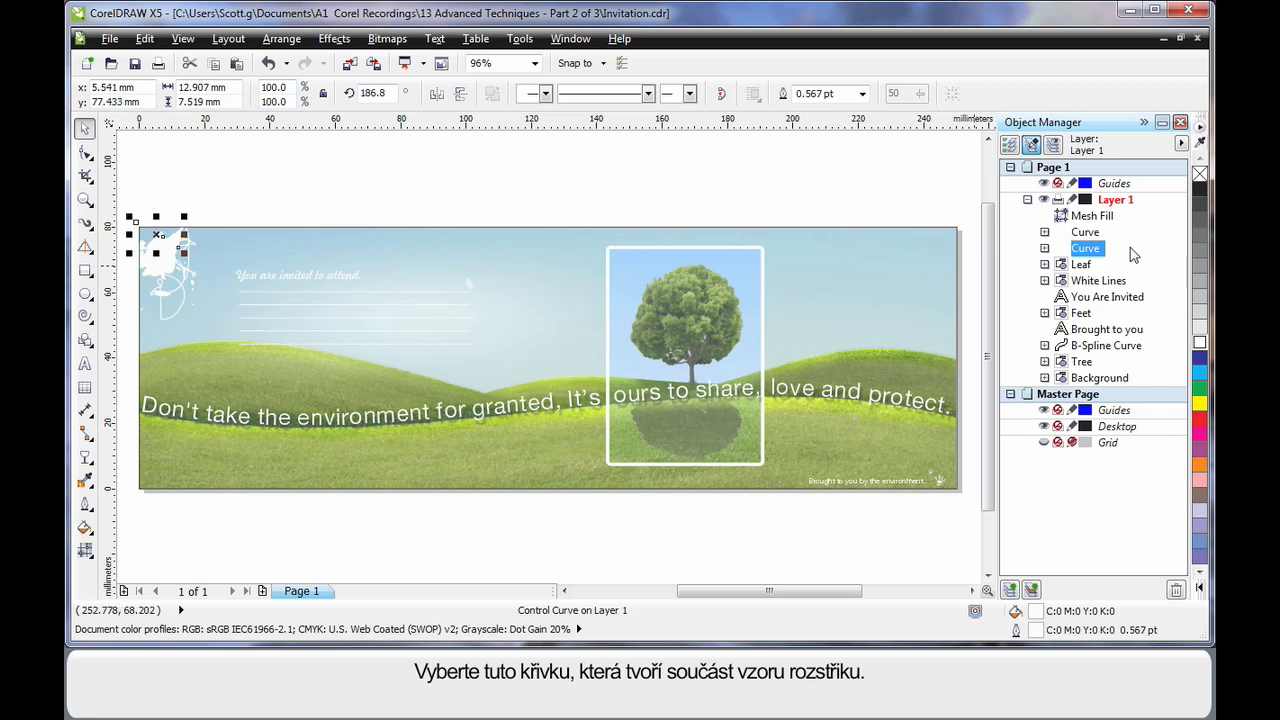
pyautogui.keyDown('ctrl'); pyautogui.click(1088, 236); pyautogui.keyUp('ctrl')
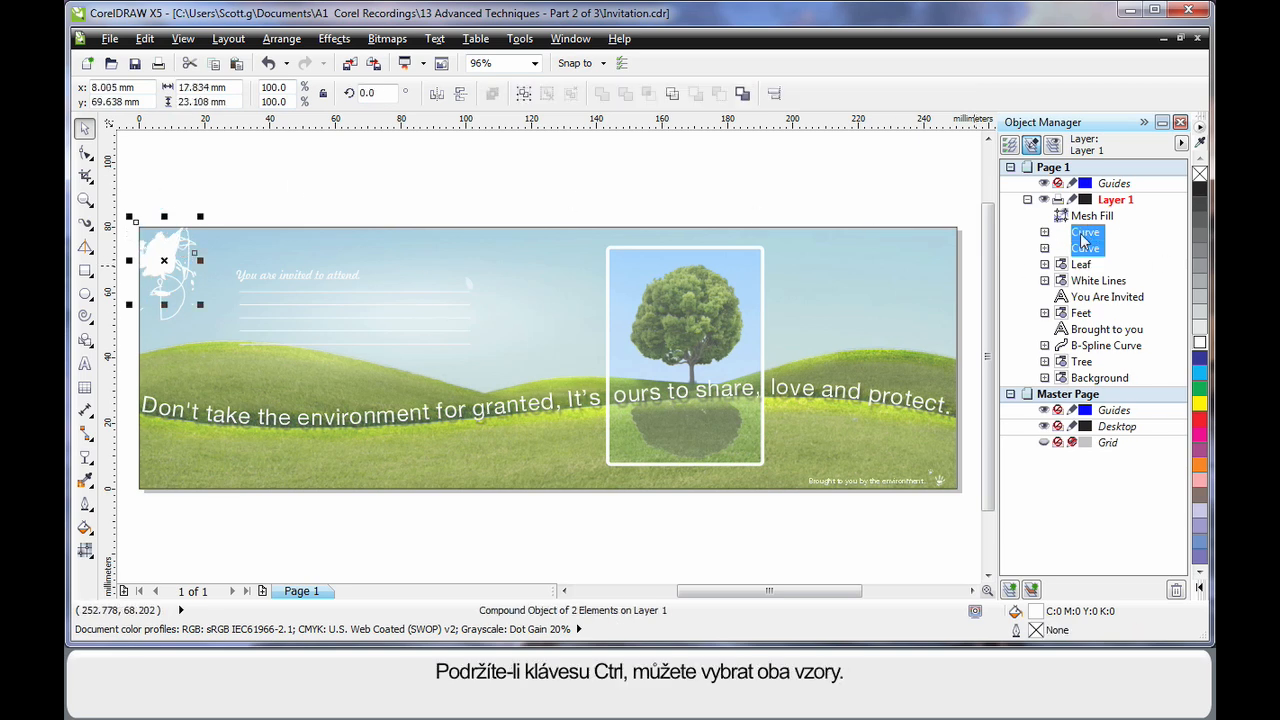
pyautogui.rightClick(1084, 248)
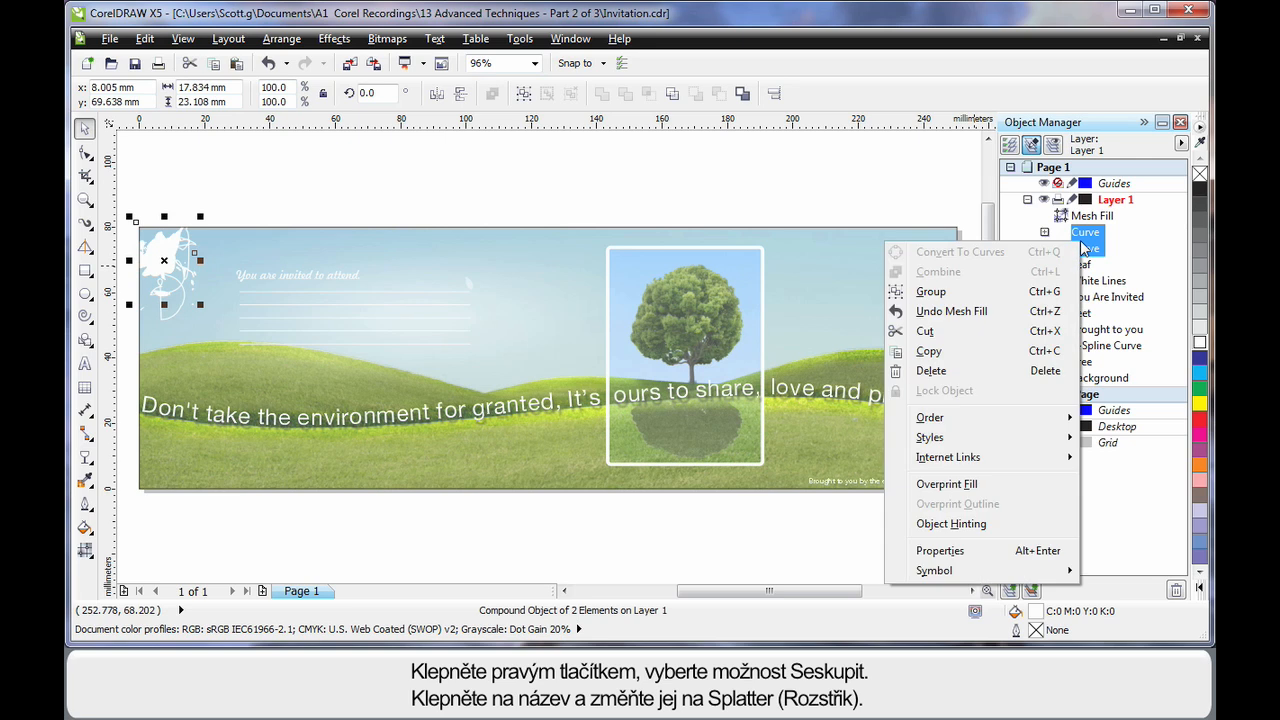
pyautogui.click(935, 299)
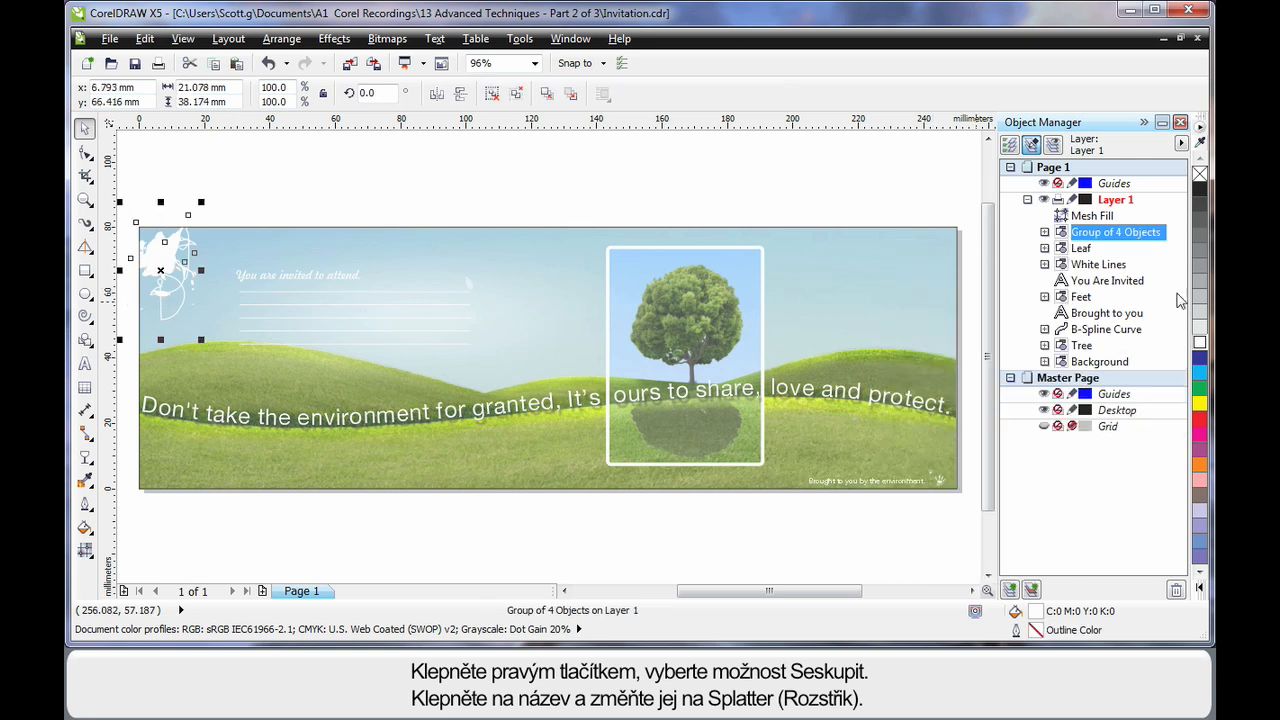
pyautogui.click(1158, 235)
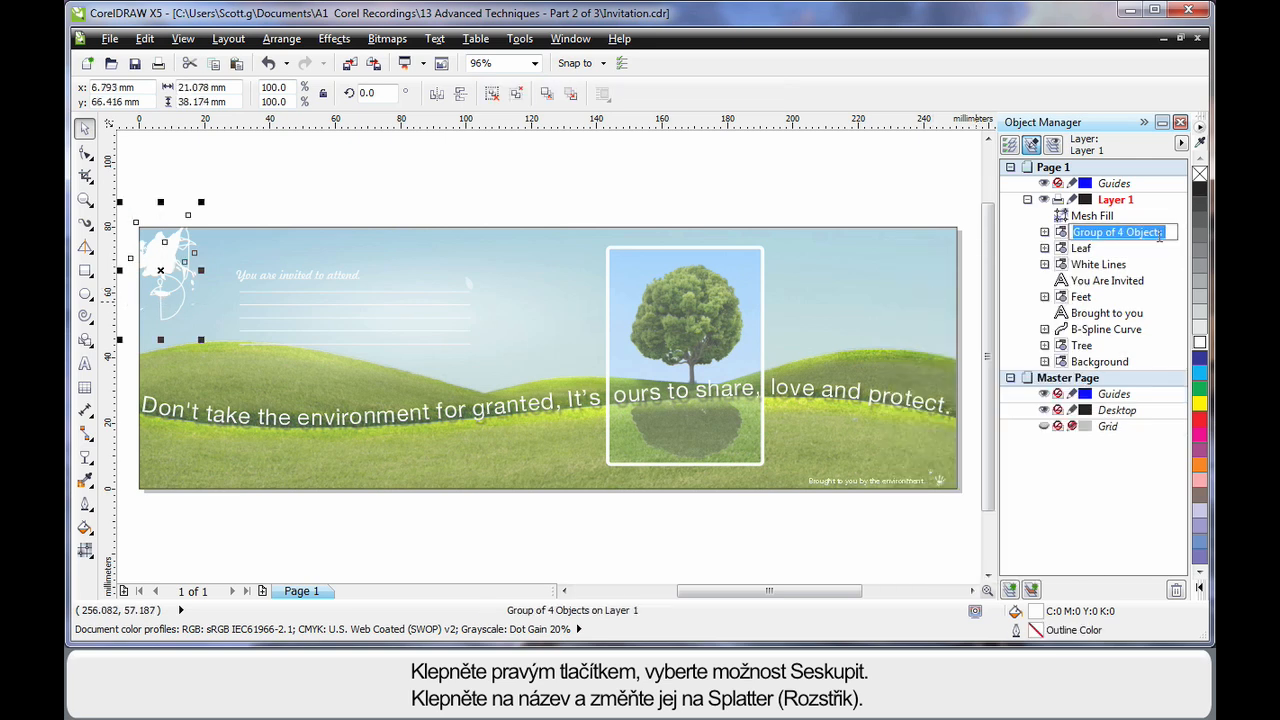
pyautogui.write('Splatter')
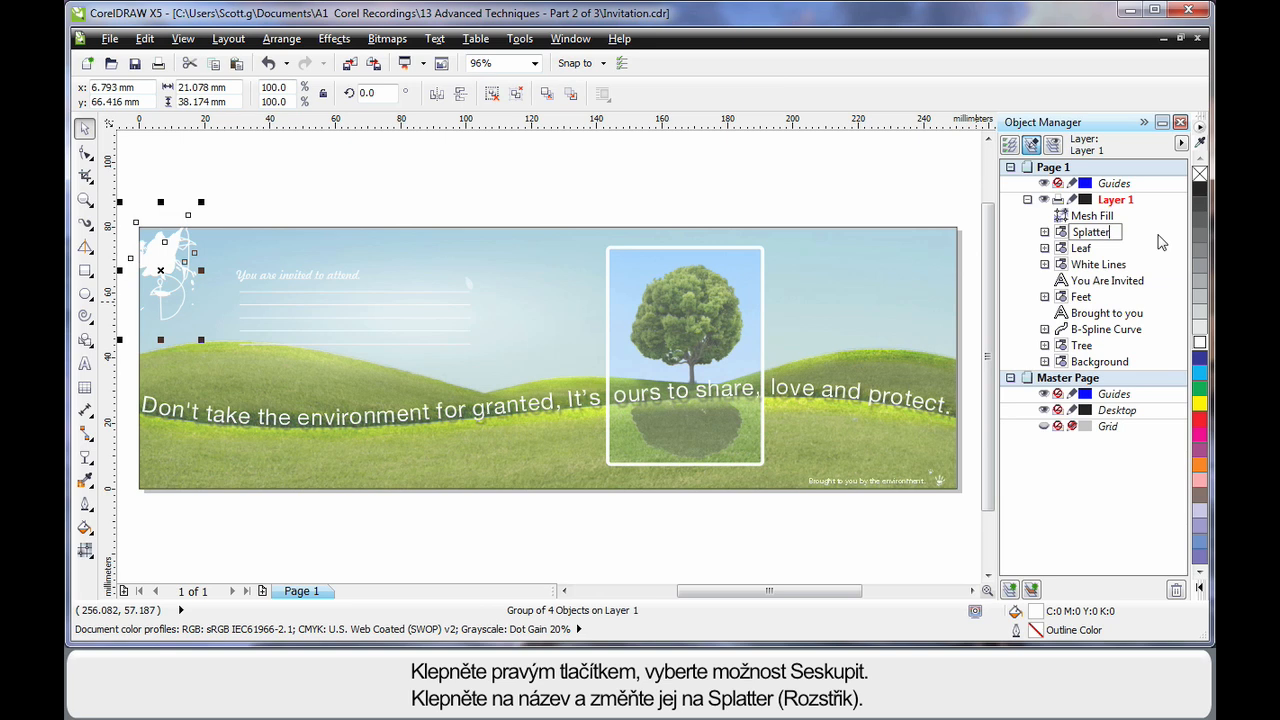
pyautogui.press('Return')
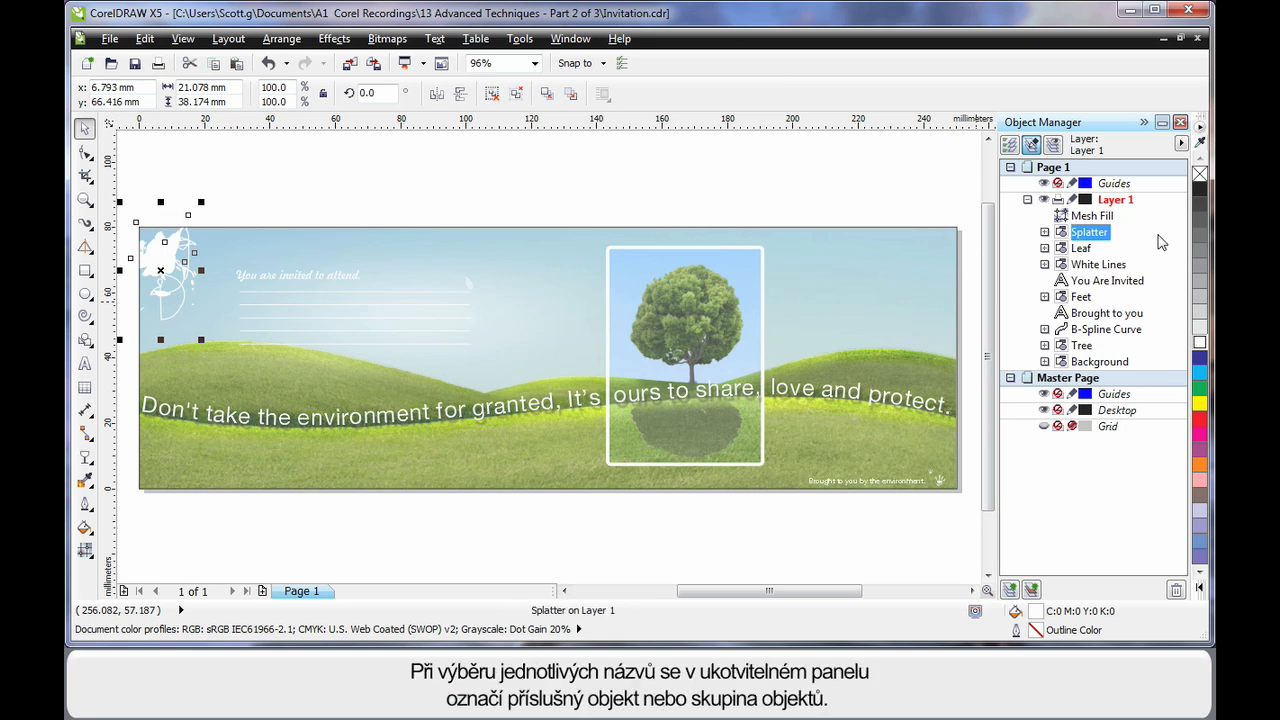
# Step: Select the Leaf, White Lines, Tree and Background entries one by one to locate their objects in the drawing
pyautogui.click(1084, 249)
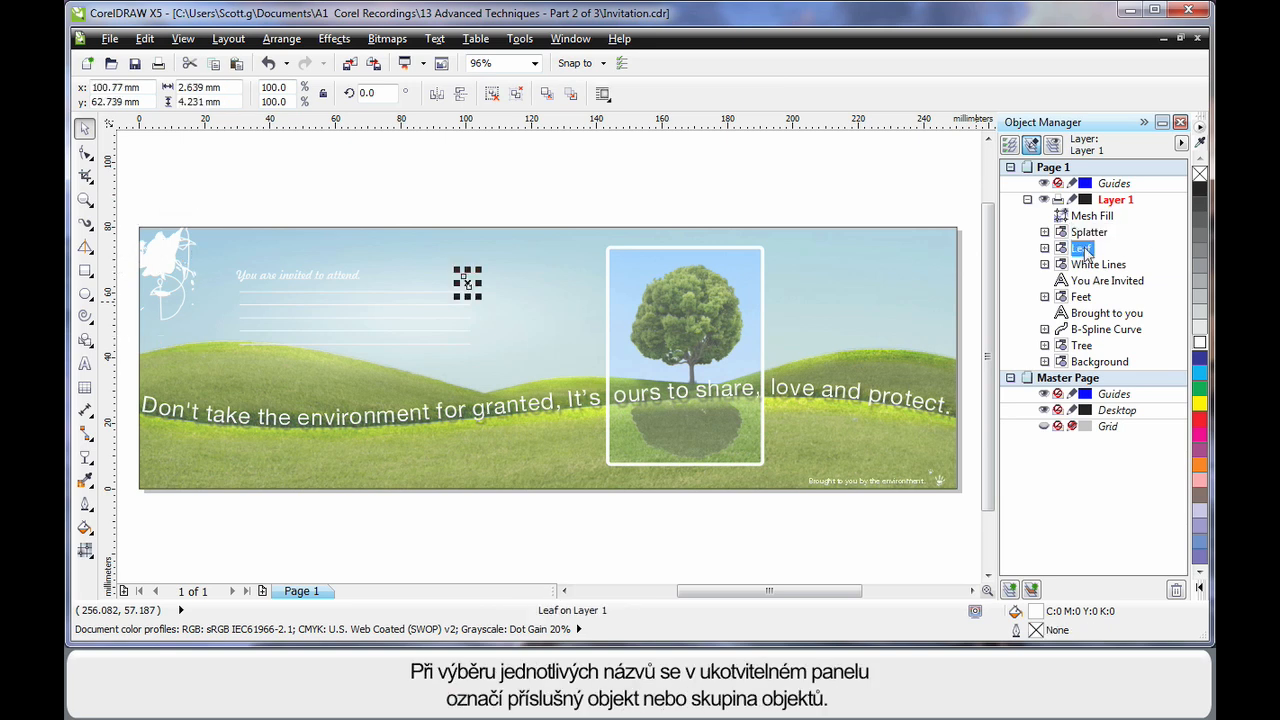
pyautogui.click(1096, 265)
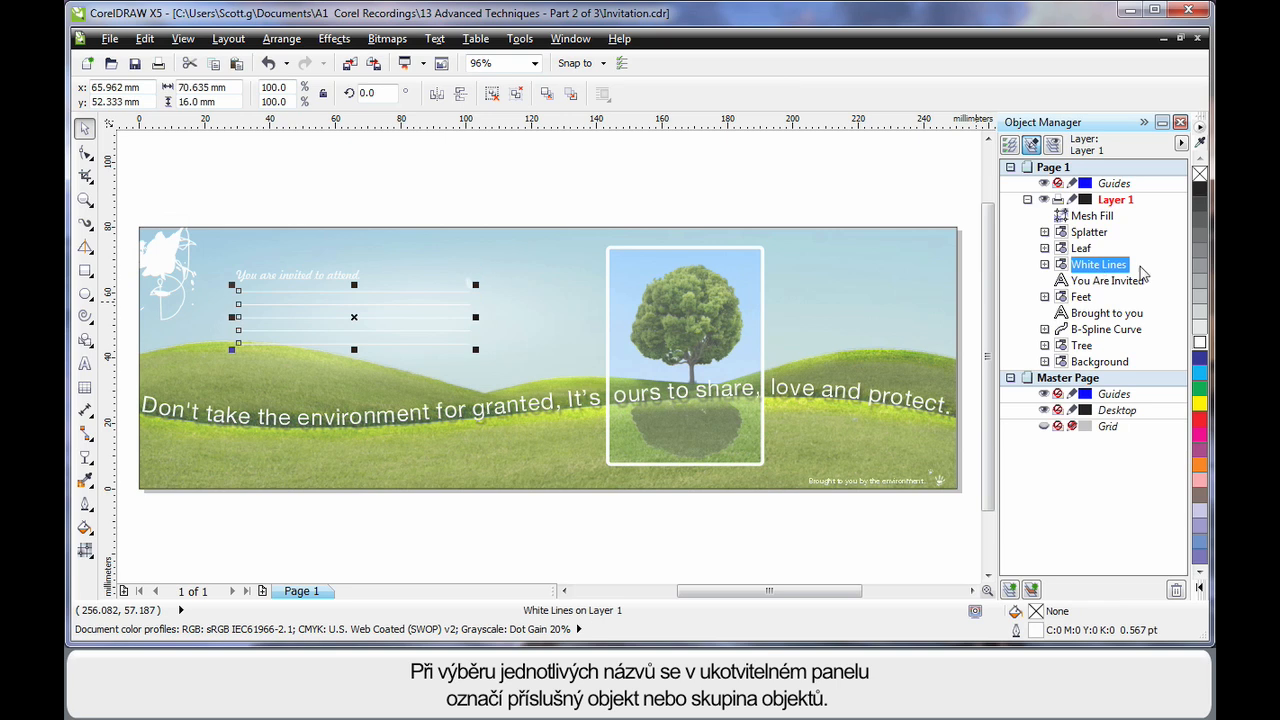
pyautogui.click(1082, 345)
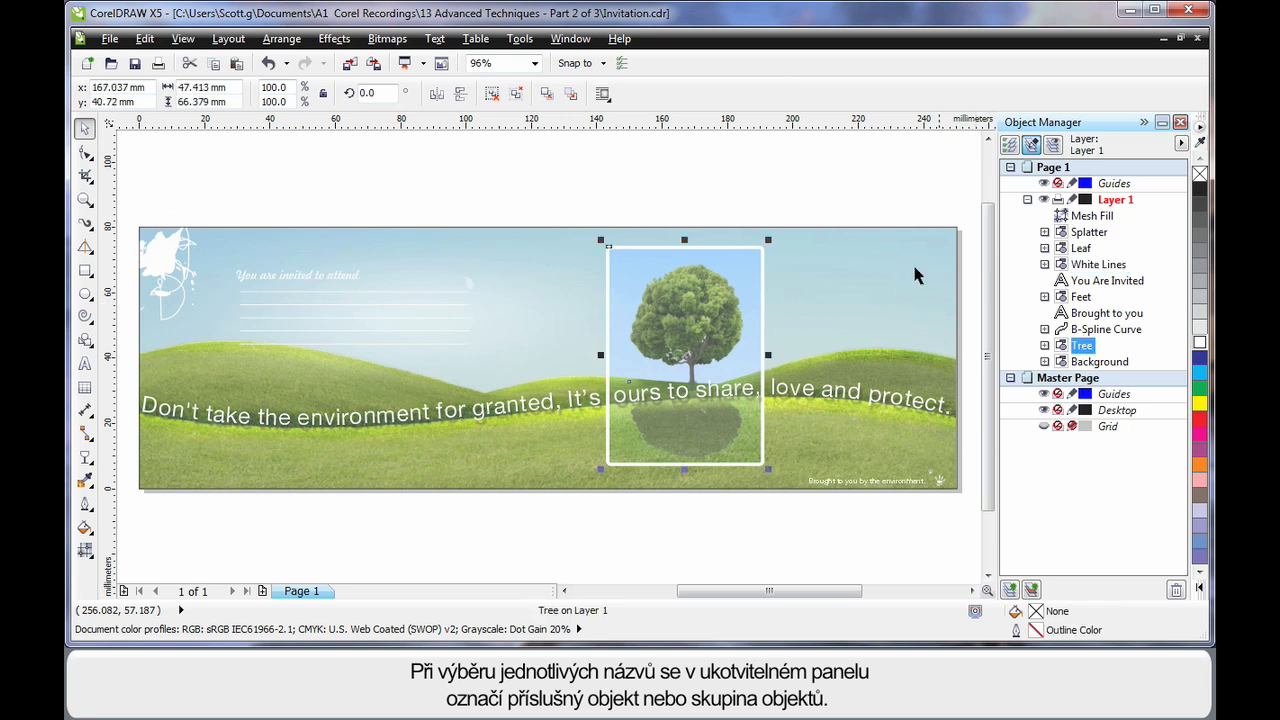
pyautogui.click(1112, 363)
pyautogui.click(1086, 348)
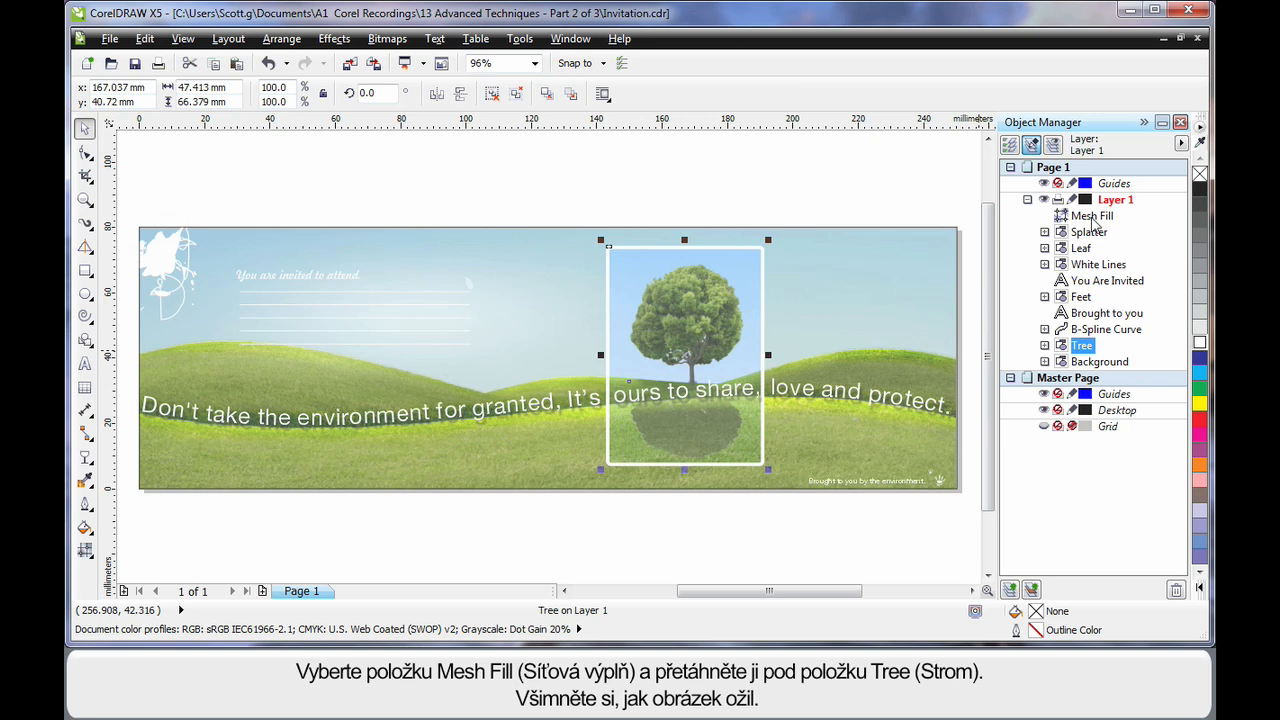
# Step: Move the Mesh Fill object directly below Tree in the Layer 1 stacking order and deselect it
pyautogui.click(1058, 217)
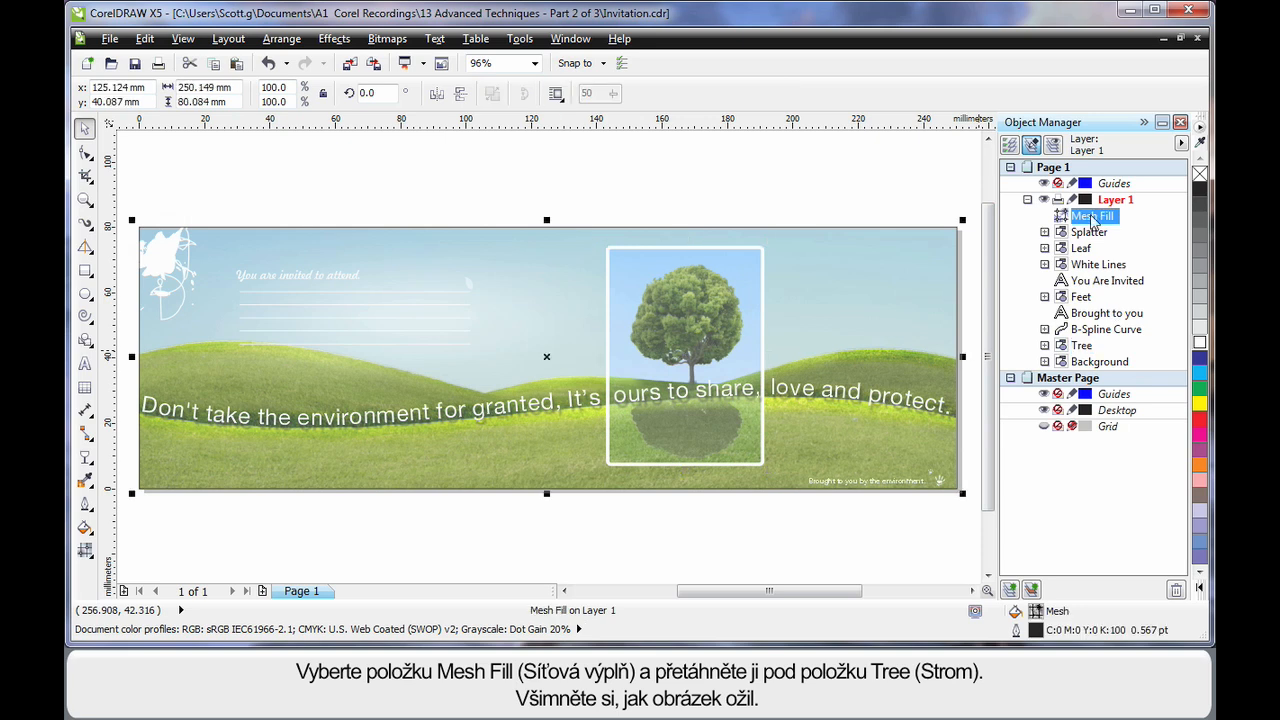
pyautogui.moveTo(1093, 221); pyautogui.dragTo(1083, 358)
pyautogui.click(797, 541)
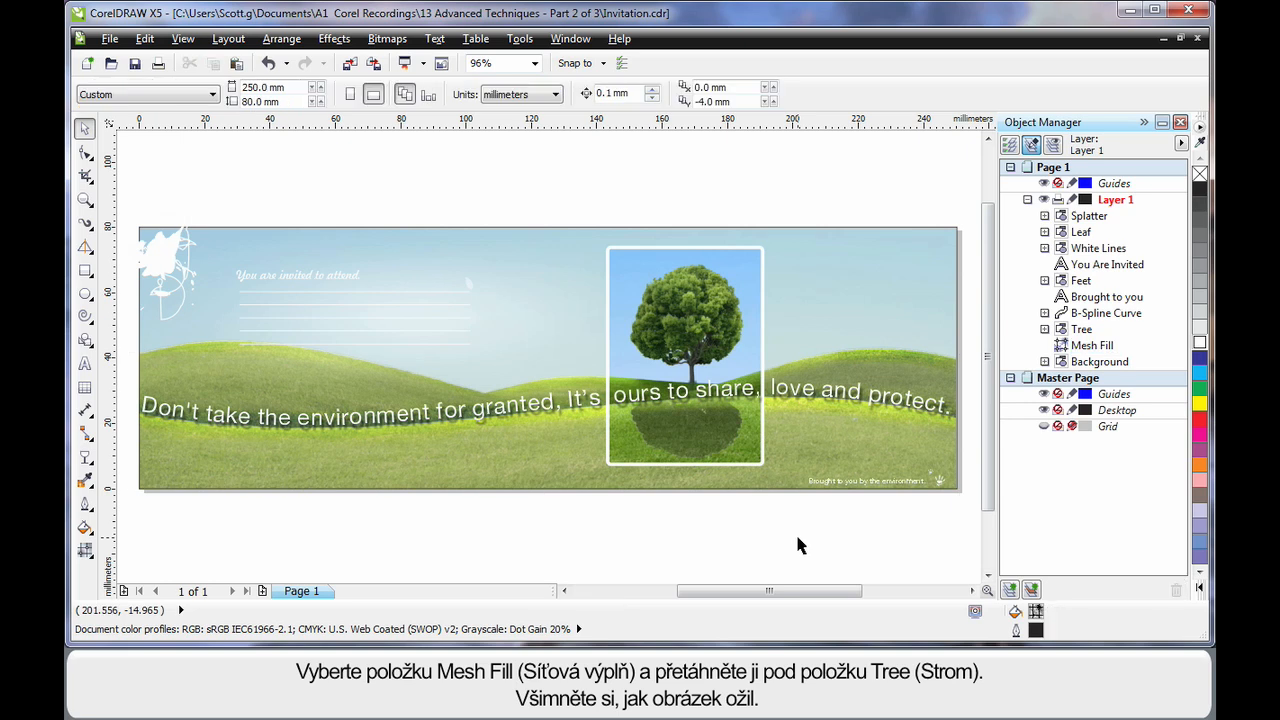